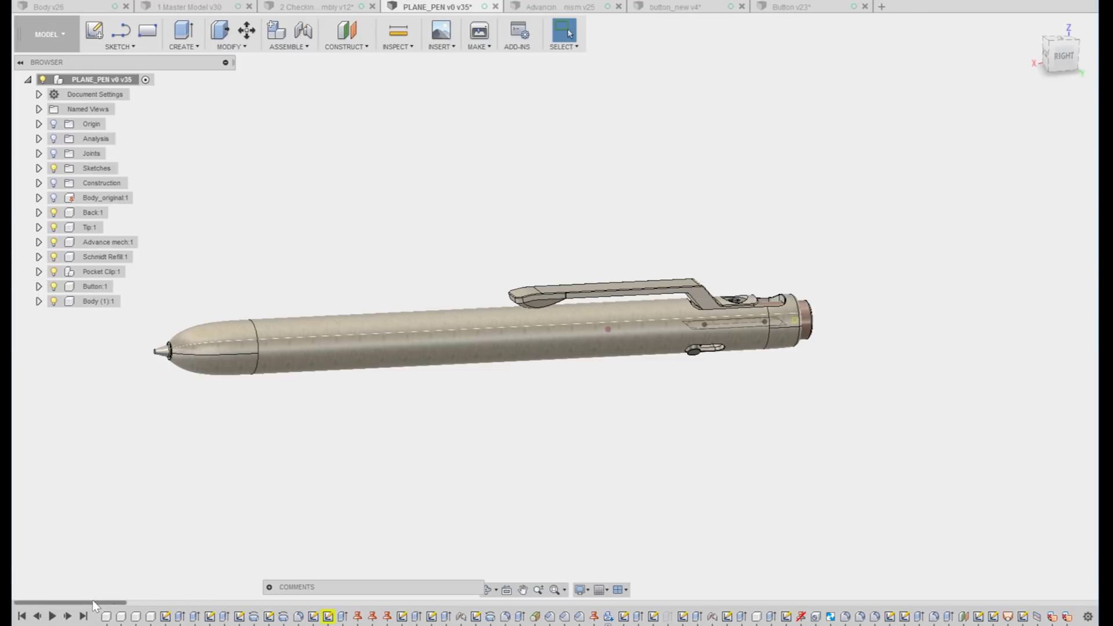
Activate the Advance mech component to view its own timeline, and reactivate the top-level PLANE_PEN assembly
{"action": "left_click_drag", "start_coordinate": [95, 604], "coordinate": [79, 578]}
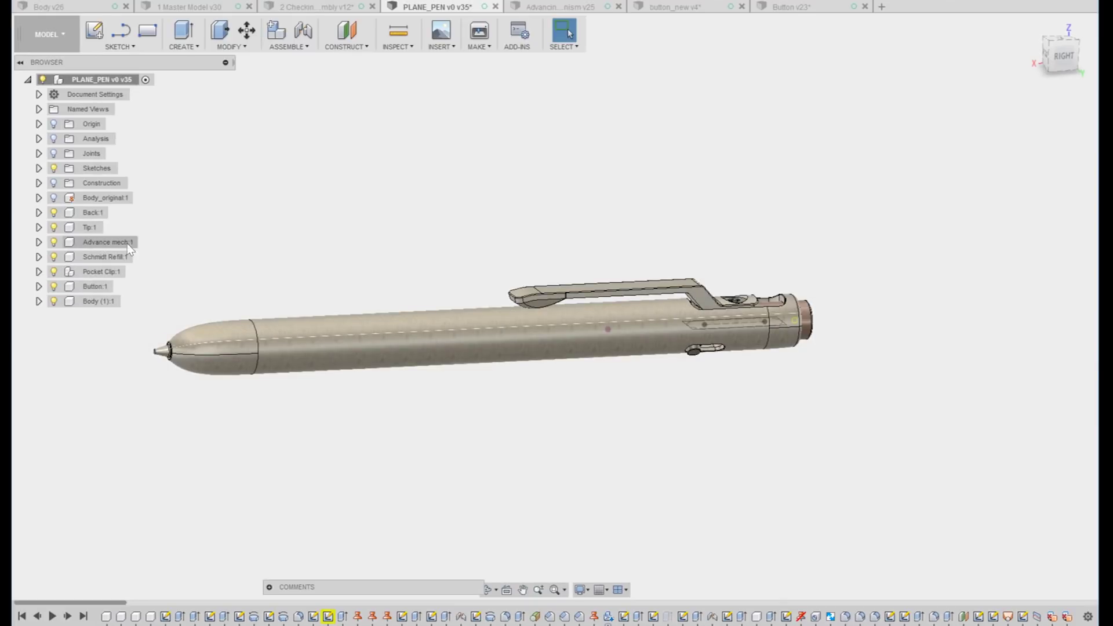
{"action": "left_click", "coordinate": [152, 241]}
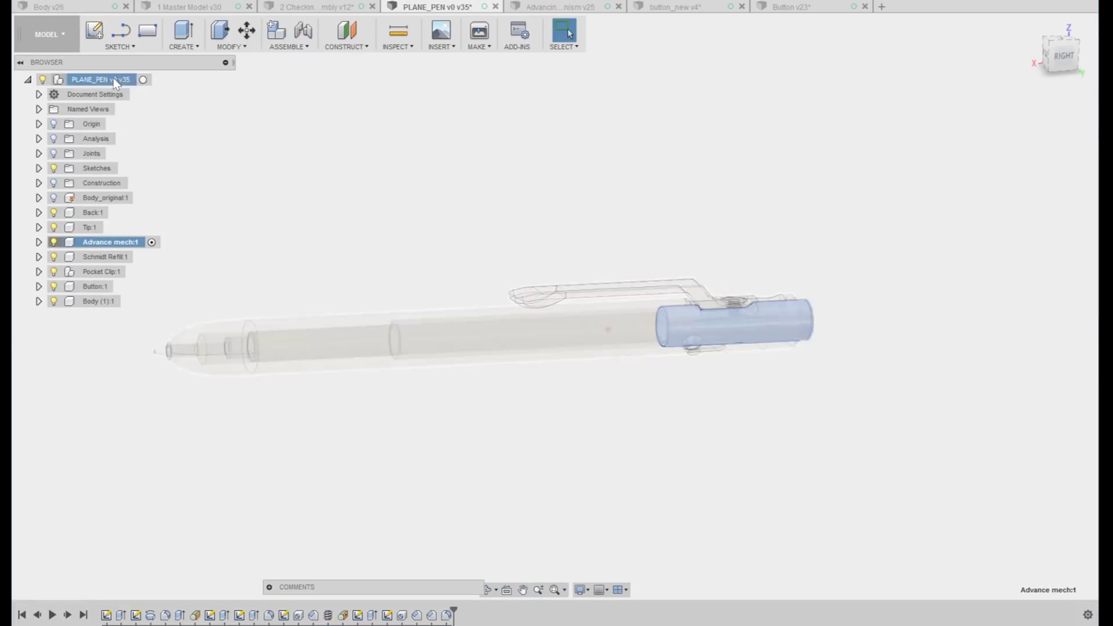
{"action": "left_click", "coordinate": [145, 80]}
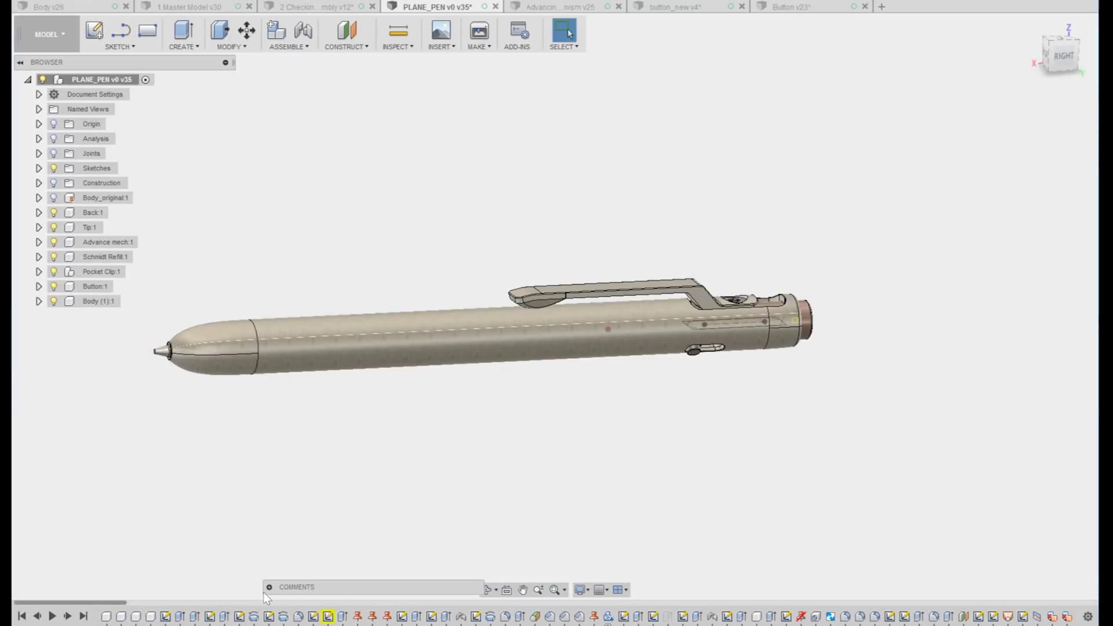
{"action": "middle_click_drag", "start_coordinate": [638, 492], "coordinate": [461, 404], "text": "shift"}
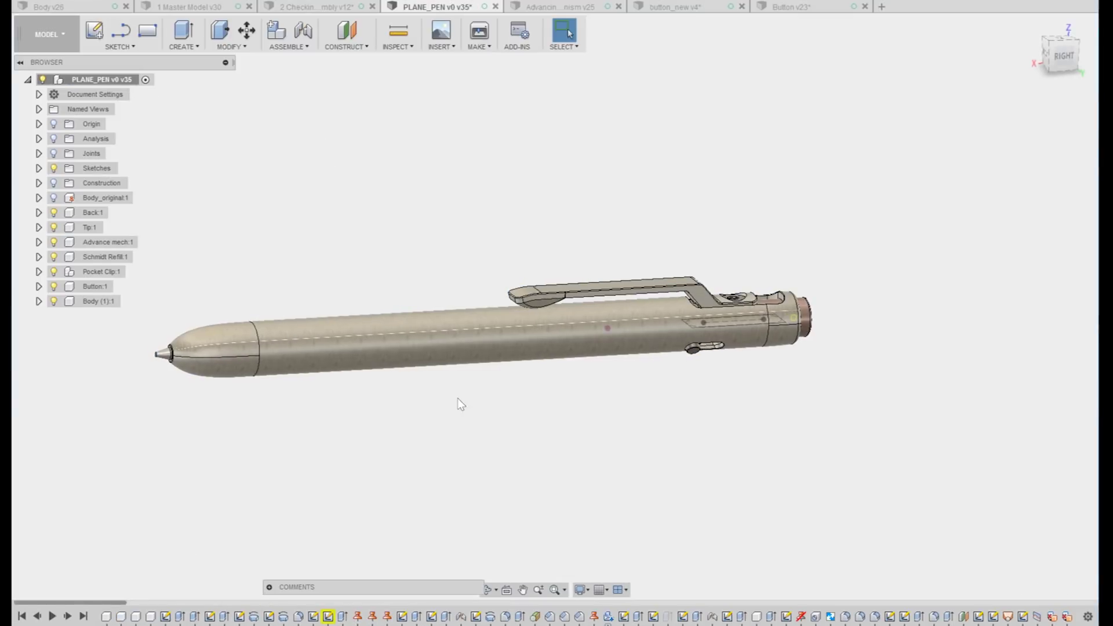
{"action": "middle_click_drag", "start_coordinate": [732, 355], "coordinate": [525, 466], "text": "shift"}
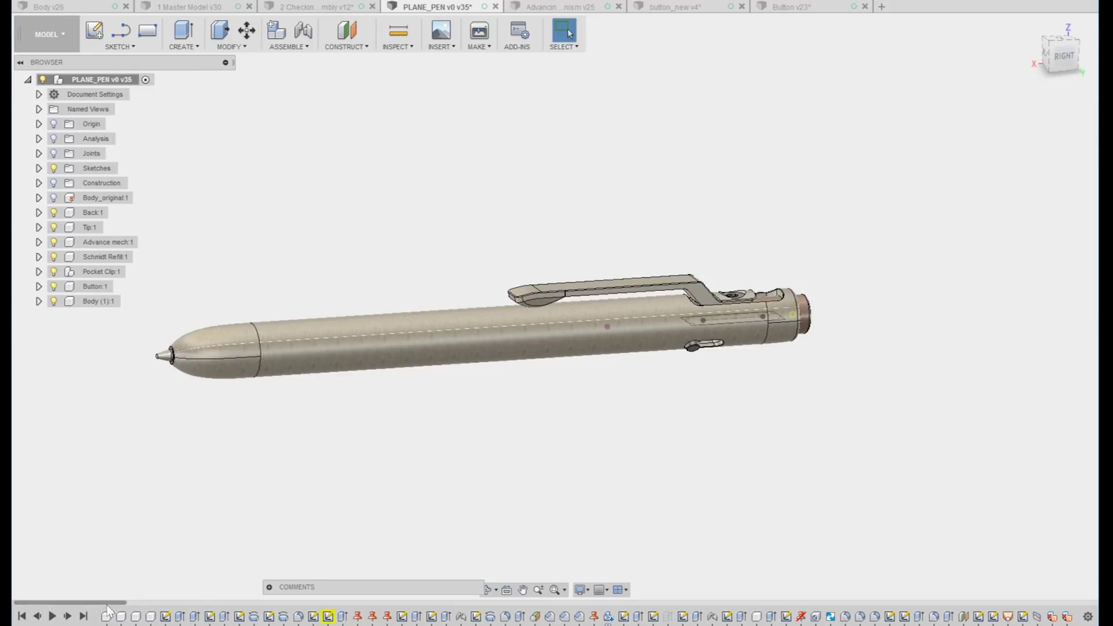
{"action": "mouse_move", "coordinate": [106, 606]}
{"action": "left_mouse_down"}
{"action": "mouse_move", "coordinate": [200, 604]}
{"action": "mouse_move", "coordinate": [100, 603]}
{"action": "left_mouse_up"}
{"action": "mouse_move", "coordinate": [155, 597]}
{"action": "left_mouse_down"}
{"action": "mouse_move", "coordinate": [1049, 601]}
{"action": "mouse_move", "coordinate": [590, 603]}
{"action": "mouse_move", "coordinate": [1045, 604]}
{"action": "mouse_move", "coordinate": [114, 551]}
{"action": "left_mouse_up"}
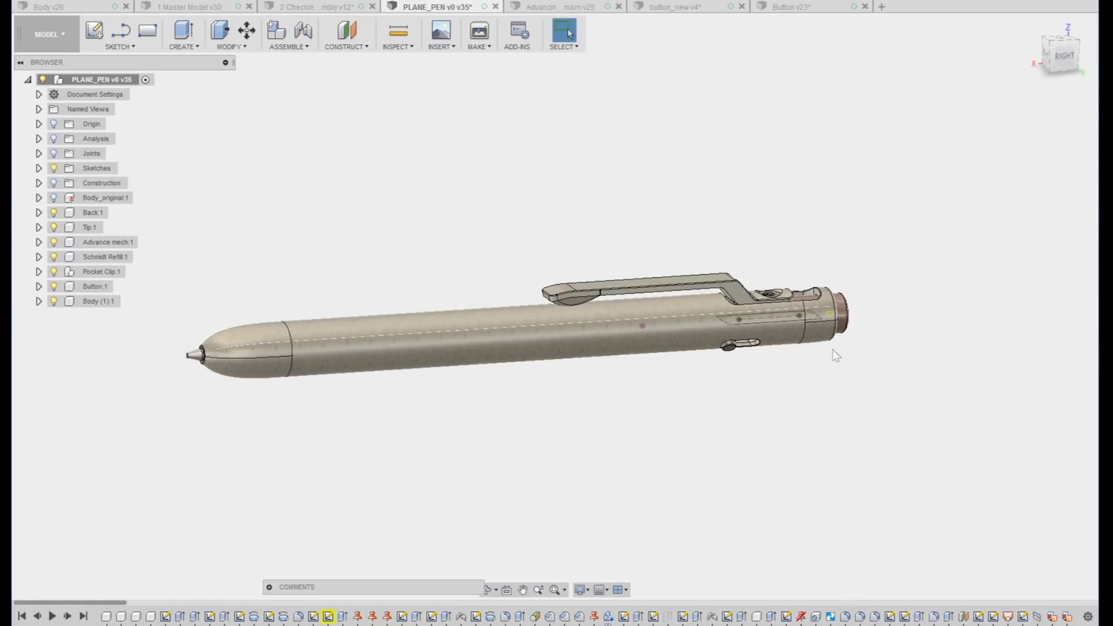
{"action": "middle_click_drag", "start_coordinate": [776, 366], "coordinate": [776, 367], "text": "shift"}
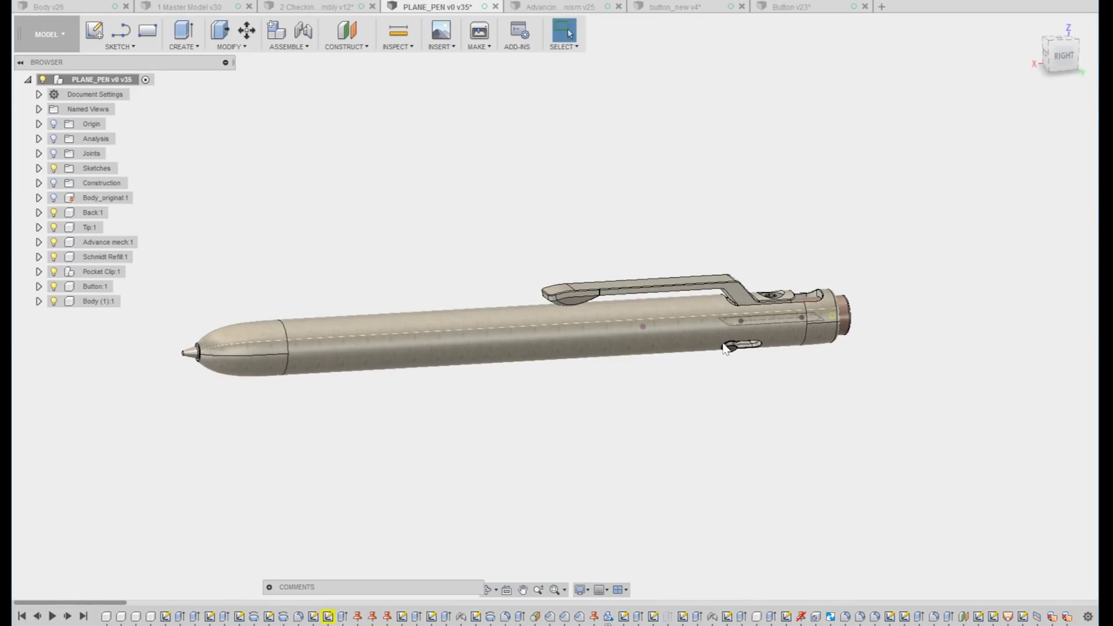
{"action": "scroll", "coordinate": [753, 421], "scroll_direction": "up", "scroll_amount": 1}
{"action": "middle_click_drag", "start_coordinate": [753, 421], "coordinate": [774, 433], "text": "shift"}
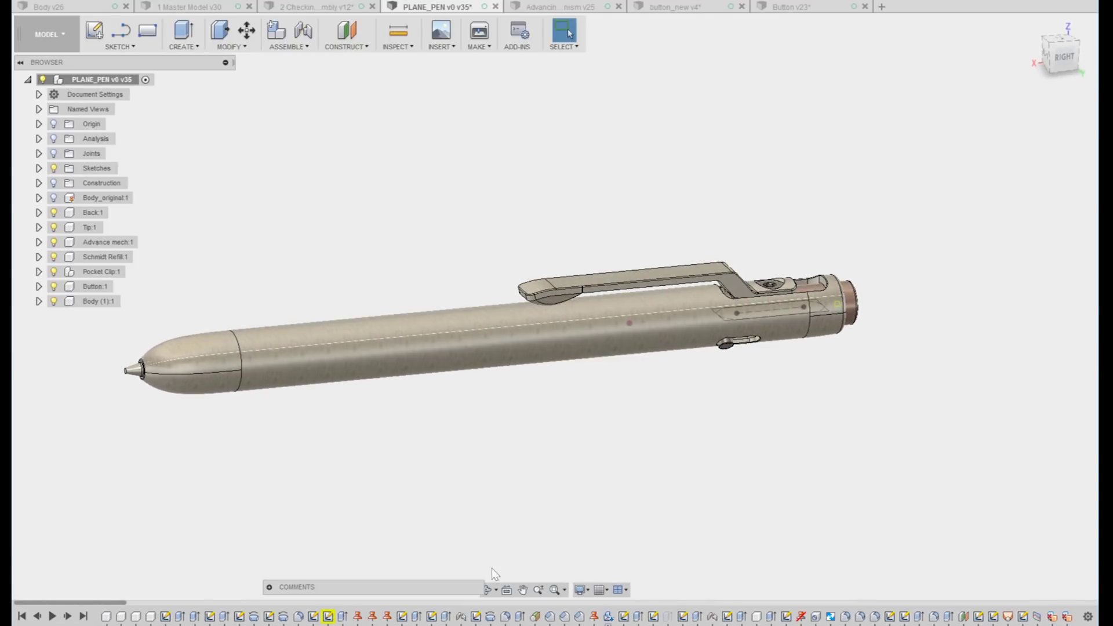
{"action": "middle_click_drag", "start_coordinate": [464, 492], "coordinate": [454, 493], "text": "shift"}
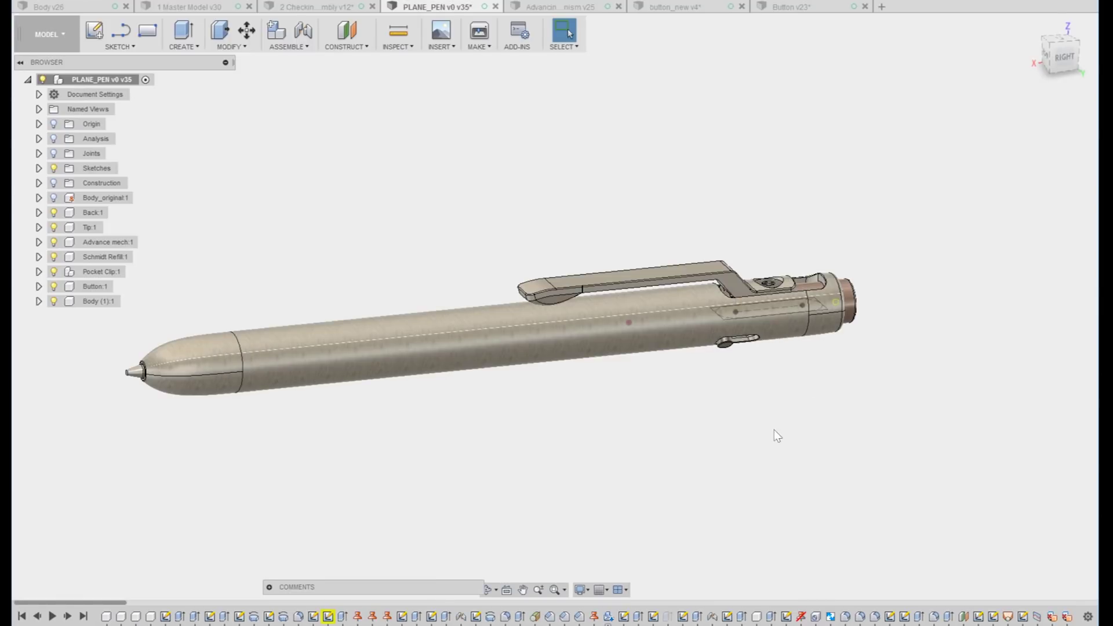
{"action": "middle_click_drag", "start_coordinate": [774, 429], "coordinate": [770, 333], "text": "shift"}
{"action": "middle_click_drag", "start_coordinate": [772, 458], "coordinate": [750, 446], "text": "shift"}
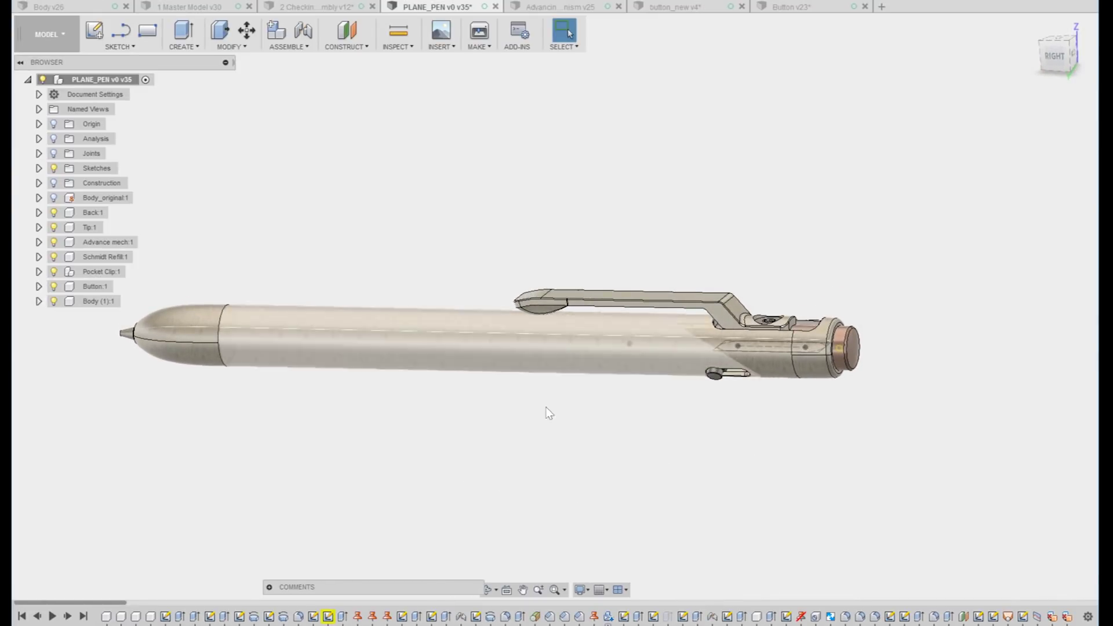
{"action": "middle_click_drag", "start_coordinate": [715, 217], "coordinate": [712, 217], "text": "shift"}
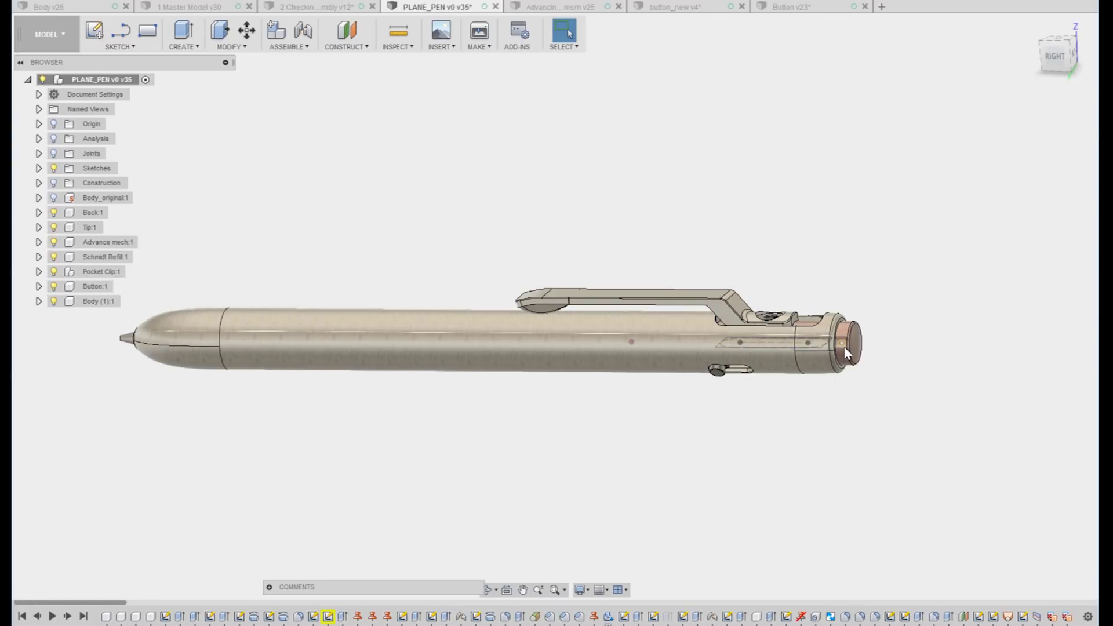
Slide the pocket clip along its slot in the pen body toward the tip
{"action": "middle_click_drag", "start_coordinate": [846, 354], "coordinate": [751, 470], "text": "shift"}
{"action": "scroll", "coordinate": [759, 417], "scroll_direction": "up", "scroll_amount": 5}
{"action": "scroll", "coordinate": [698, 416], "scroll_direction": "up", "scroll_amount": 3}
{"action": "mouse_move", "coordinate": [698, 416]}
{"action": "middle_mouse_down", "text": "shift"}
{"action": "mouse_move", "coordinate": [690, 422]}
{"action": "mouse_move", "coordinate": [686, 405]}
{"action": "middle_mouse_up", "text": "shift"}
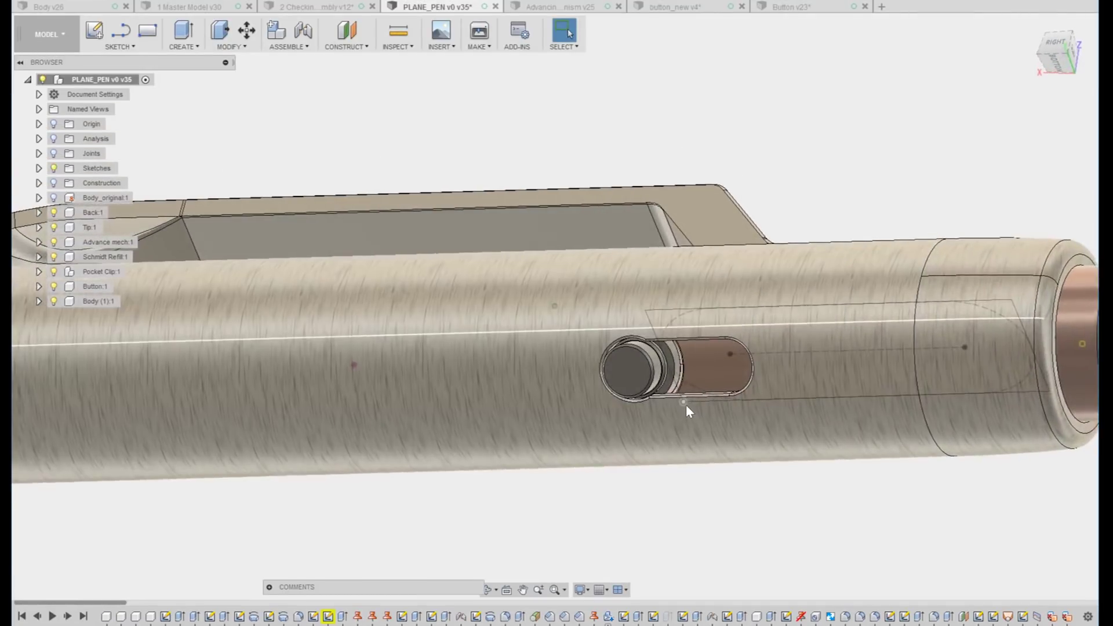
{"action": "middle_click_drag", "start_coordinate": [721, 363], "coordinate": [691, 235], "text": "shift"}
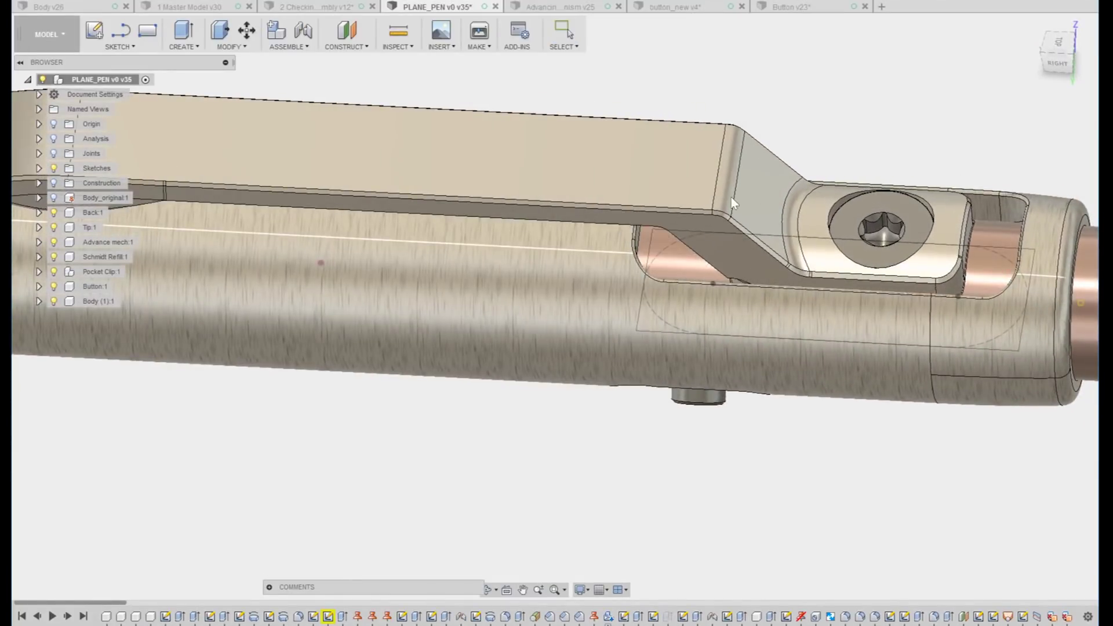
{"action": "left_click_drag", "start_coordinate": [732, 203], "coordinate": [763, 231]}
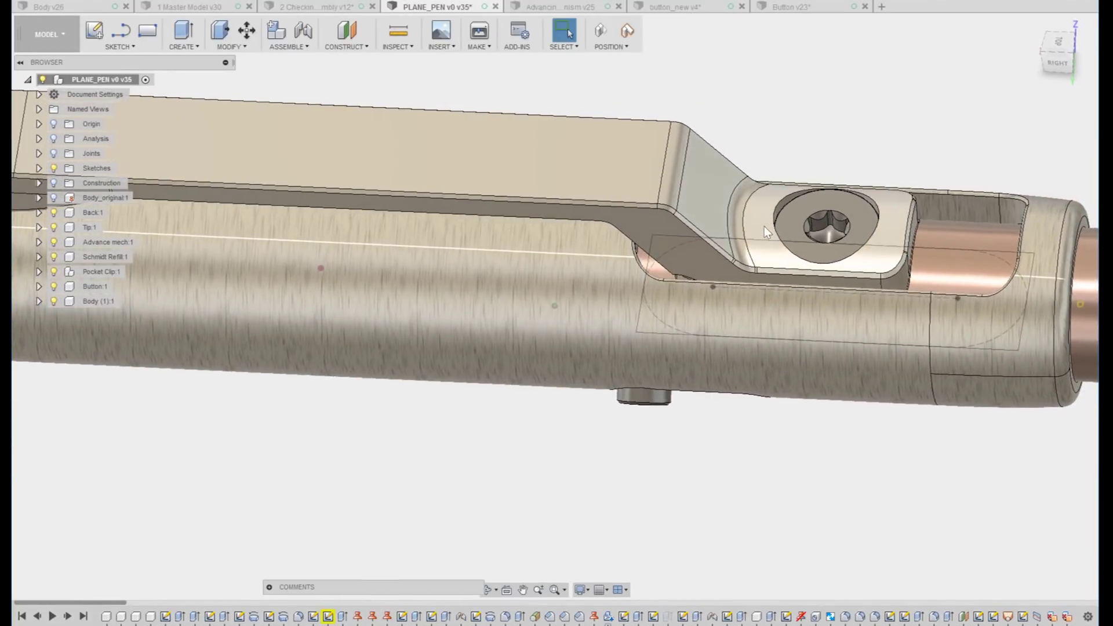
Examine the clip cut-out, the side slot and its pin at the button end of the pen from several angles
{"action": "middle_click_drag", "start_coordinate": [764, 230], "coordinate": [722, 229], "text": "shift"}
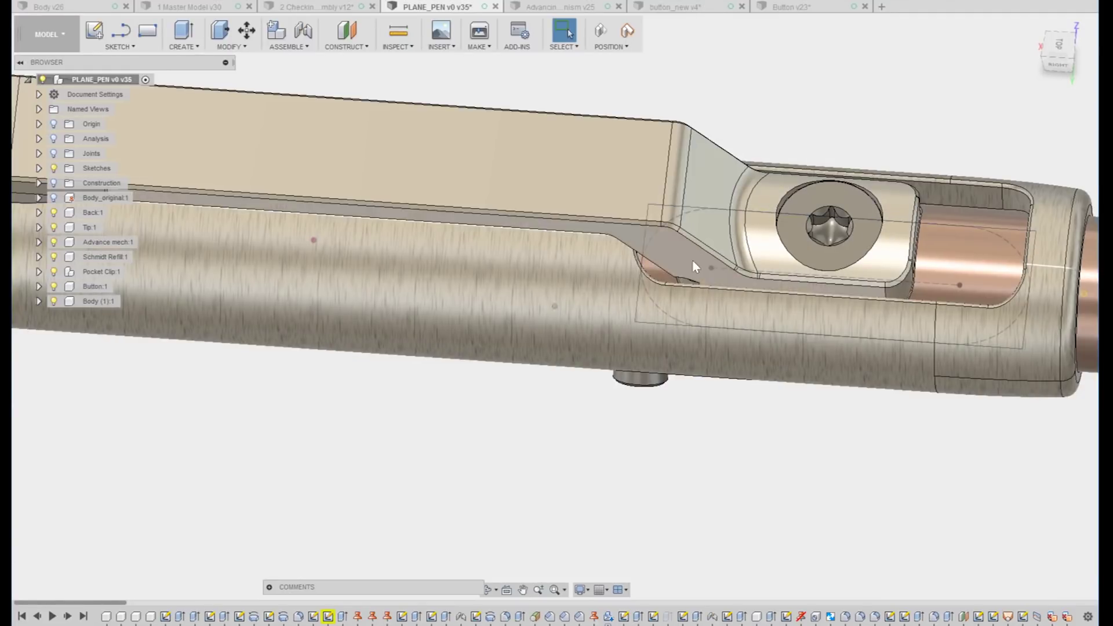
{"action": "middle_click_drag", "start_coordinate": [693, 261], "coordinate": [823, 307], "text": "shift"}
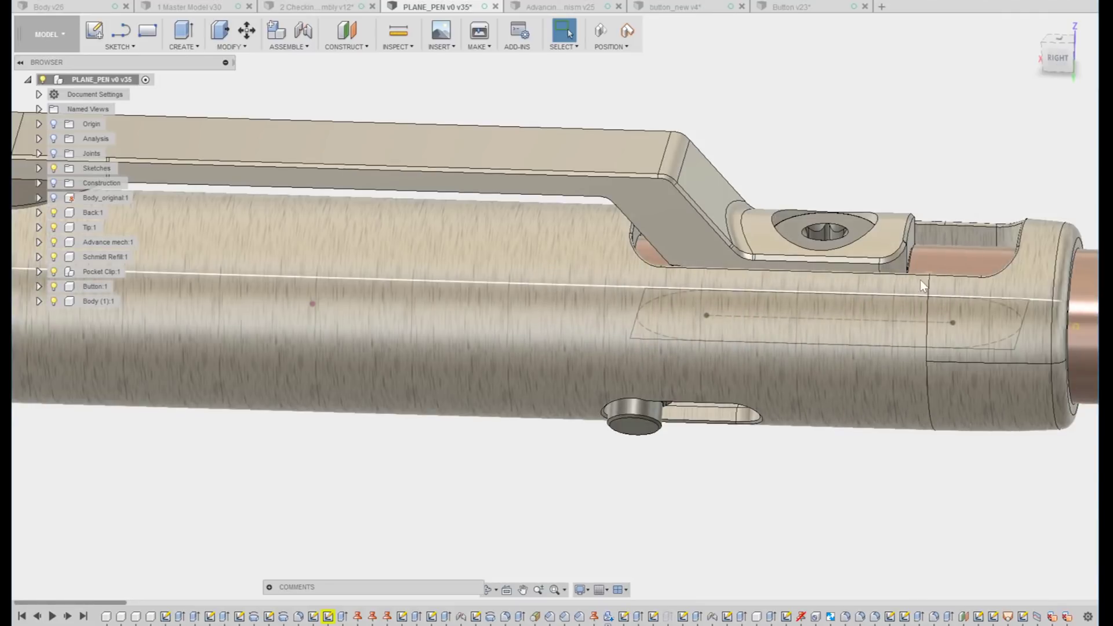
{"action": "middle_click_drag", "start_coordinate": [920, 279], "coordinate": [643, 406], "text": "shift"}
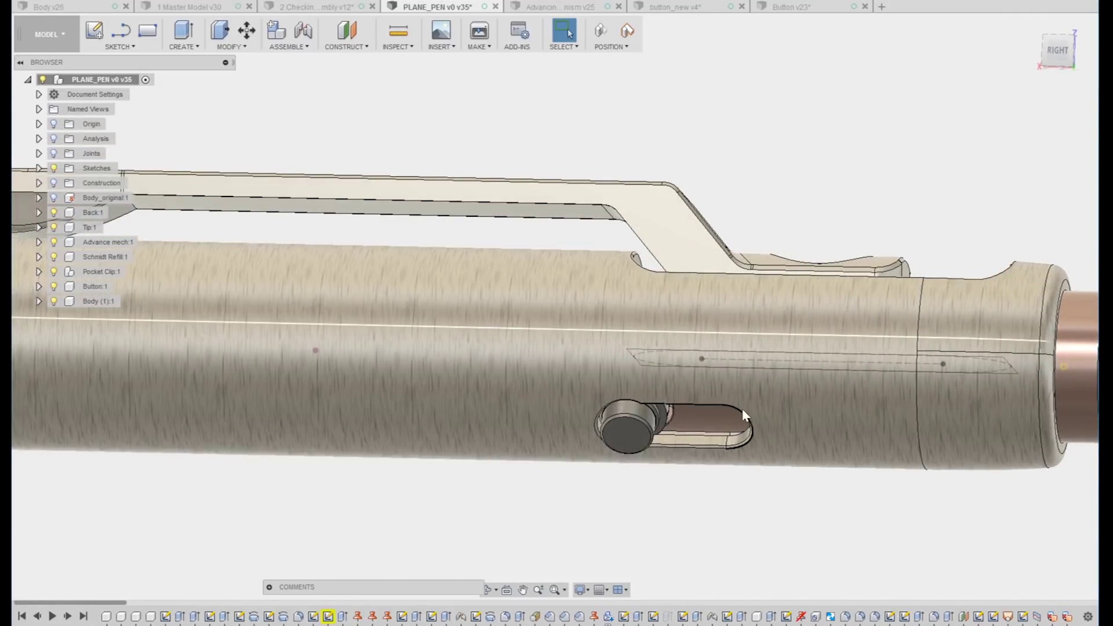
{"action": "middle_click_drag", "start_coordinate": [741, 409], "coordinate": [684, 409], "text": "shift"}
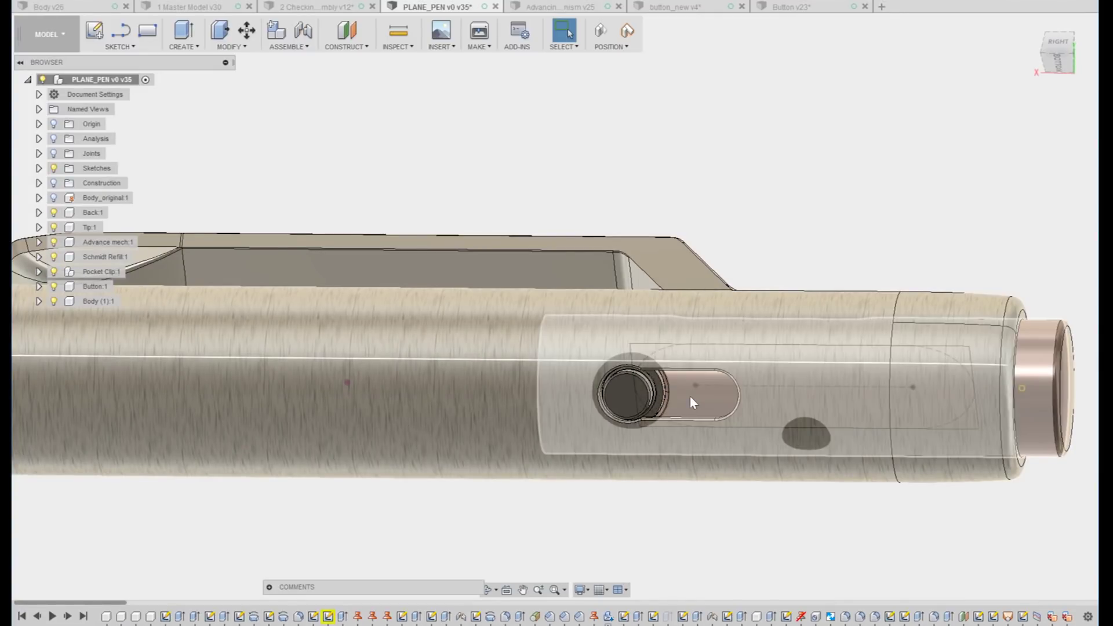
{"action": "middle_click_drag", "start_coordinate": [690, 396], "coordinate": [689, 397], "text": "shift"}
{"action": "scroll", "coordinate": [689, 396], "scroll_direction": "down", "scroll_amount": 5}
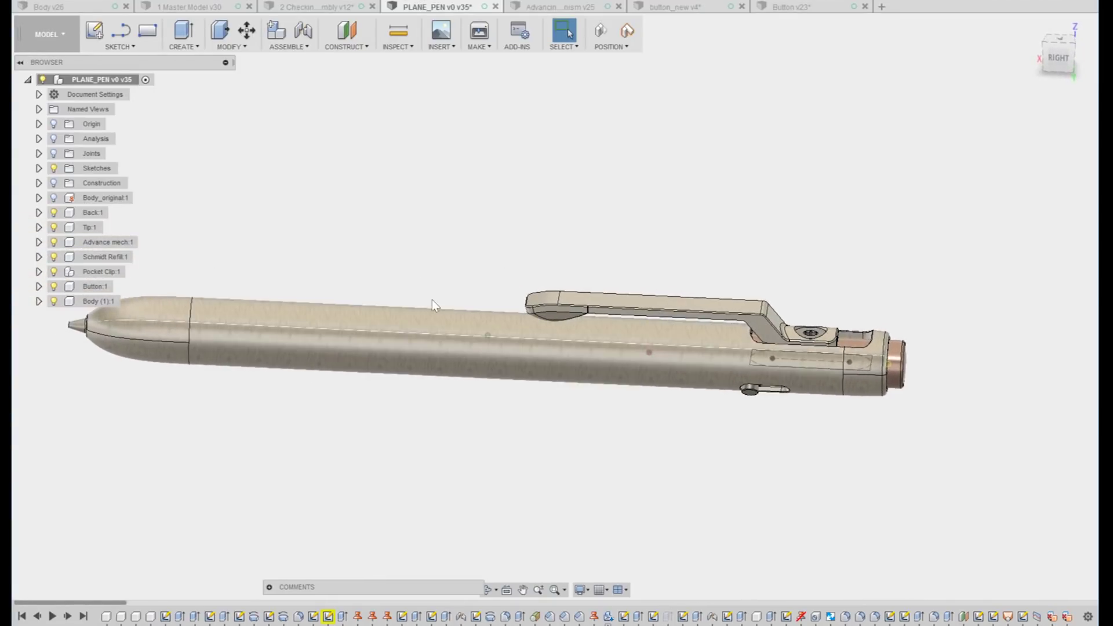
{"action": "middle_click_drag", "start_coordinate": [509, 248], "coordinate": [592, 422], "text": "shift"}
{"action": "middle_click_drag", "start_coordinate": [719, 361], "coordinate": [681, 426], "text": "shift"}
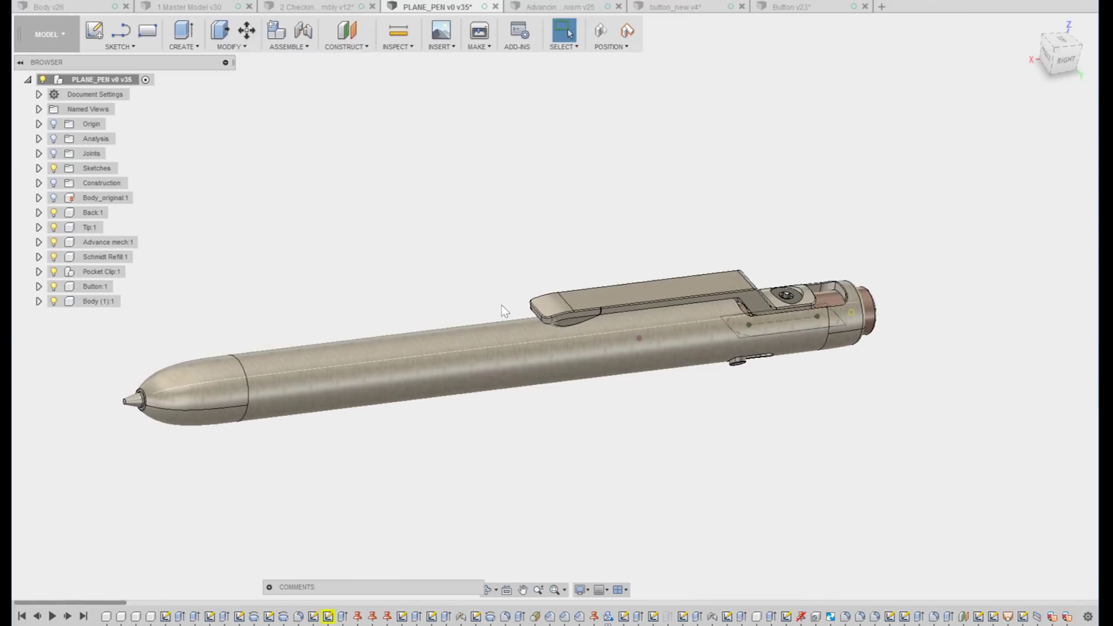
{"action": "middle_click_drag", "start_coordinate": [474, 287], "coordinate": [387, 283], "text": "shift"}
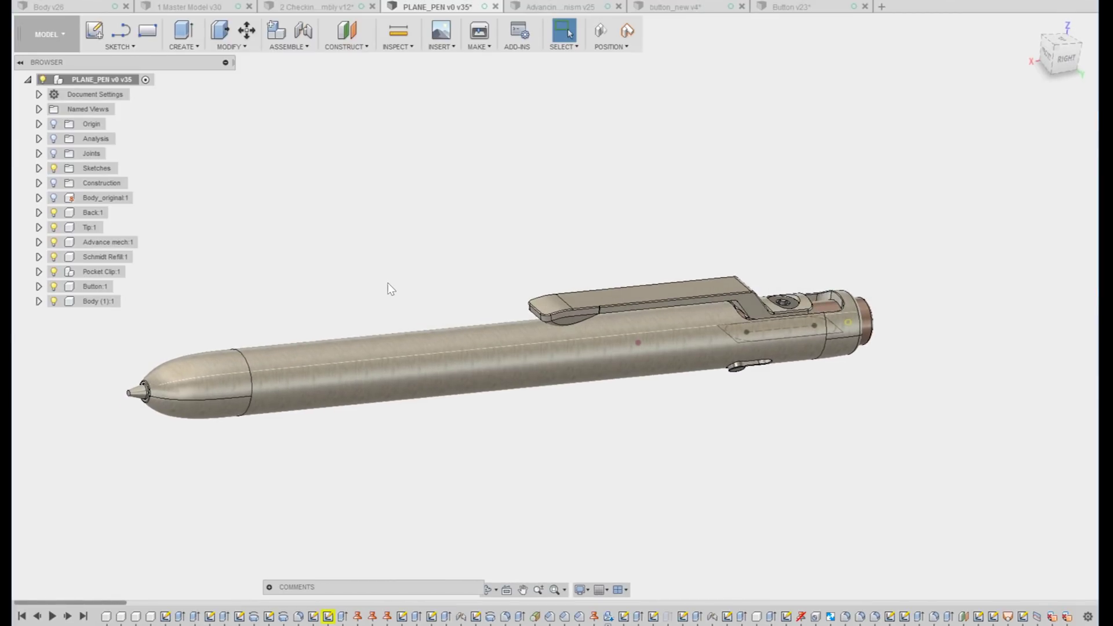
{"action": "middle_click_drag", "start_coordinate": [399, 283], "coordinate": [395, 283], "text": "shift"}
{"action": "middle_click_drag", "start_coordinate": [533, 344], "coordinate": [410, 290], "text": "shift"}
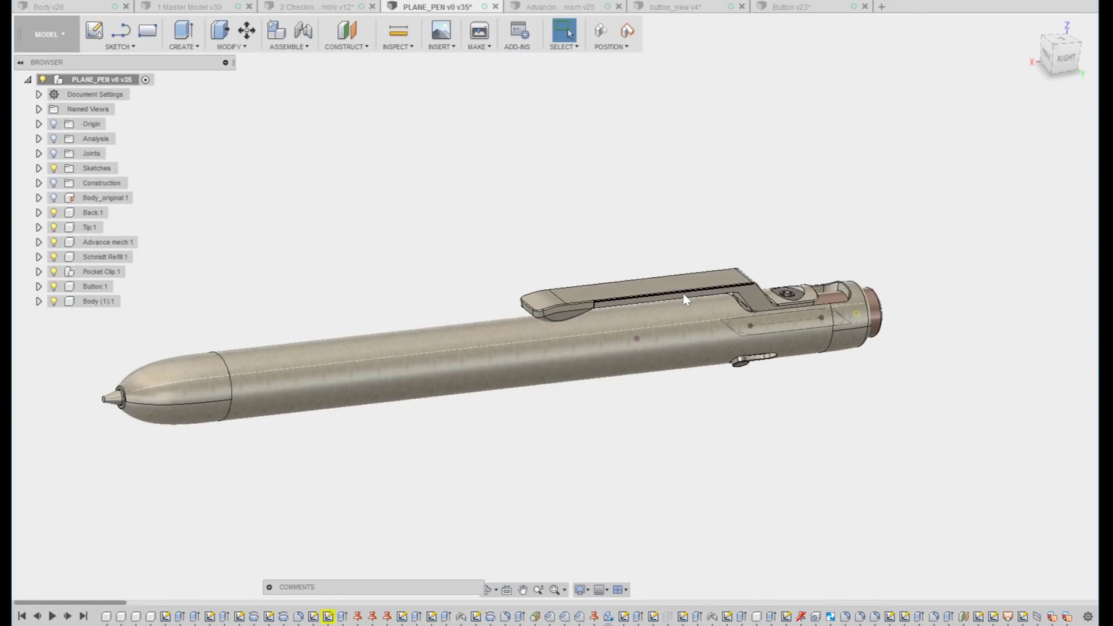
{"action": "middle_click_drag", "start_coordinate": [552, 230], "coordinate": [500, 247], "text": "shift"}
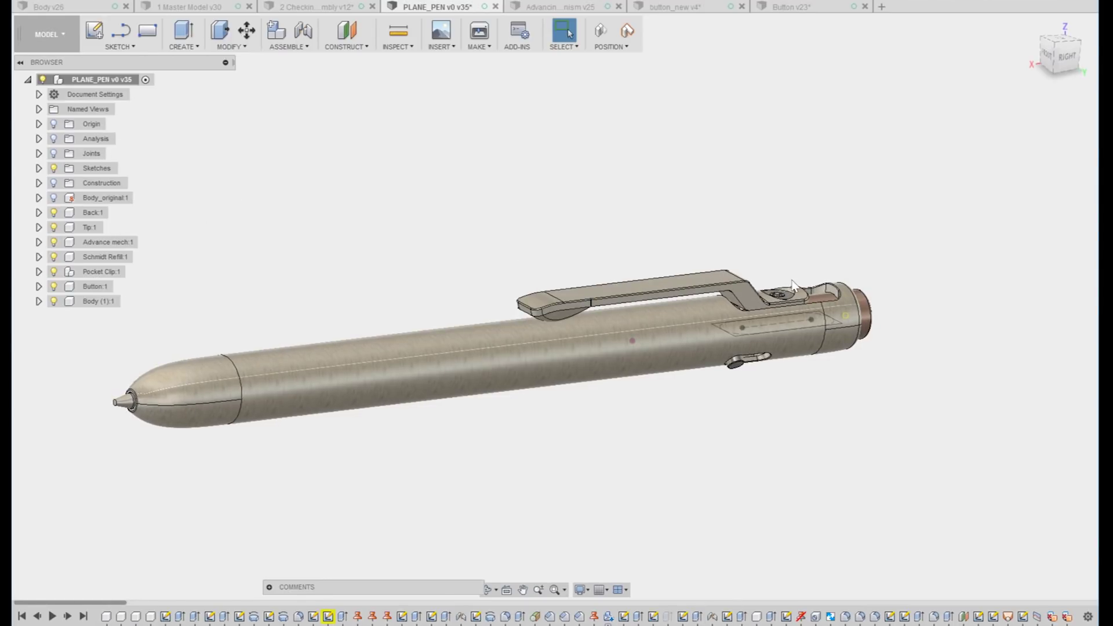
{"action": "middle_click_drag", "start_coordinate": [468, 337], "coordinate": [472, 338], "text": "shift"}
{"action": "middle_click_drag", "start_coordinate": [762, 296], "coordinate": [768, 297], "text": "shift"}
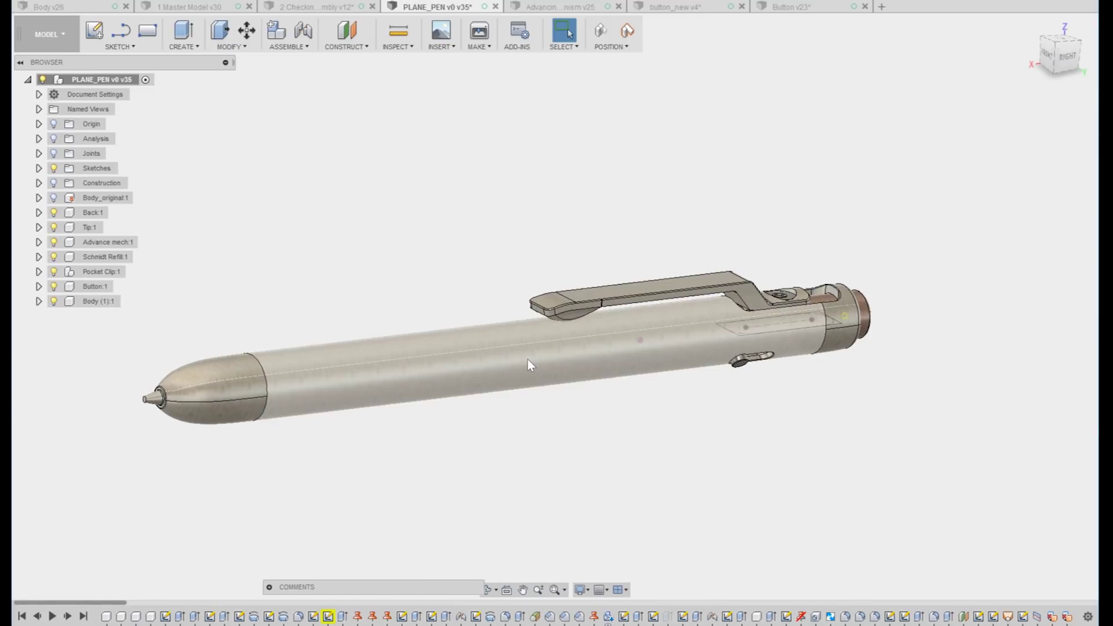
{"action": "middle_click_drag", "start_coordinate": [568, 355], "coordinate": [572, 361], "text": "shift"}
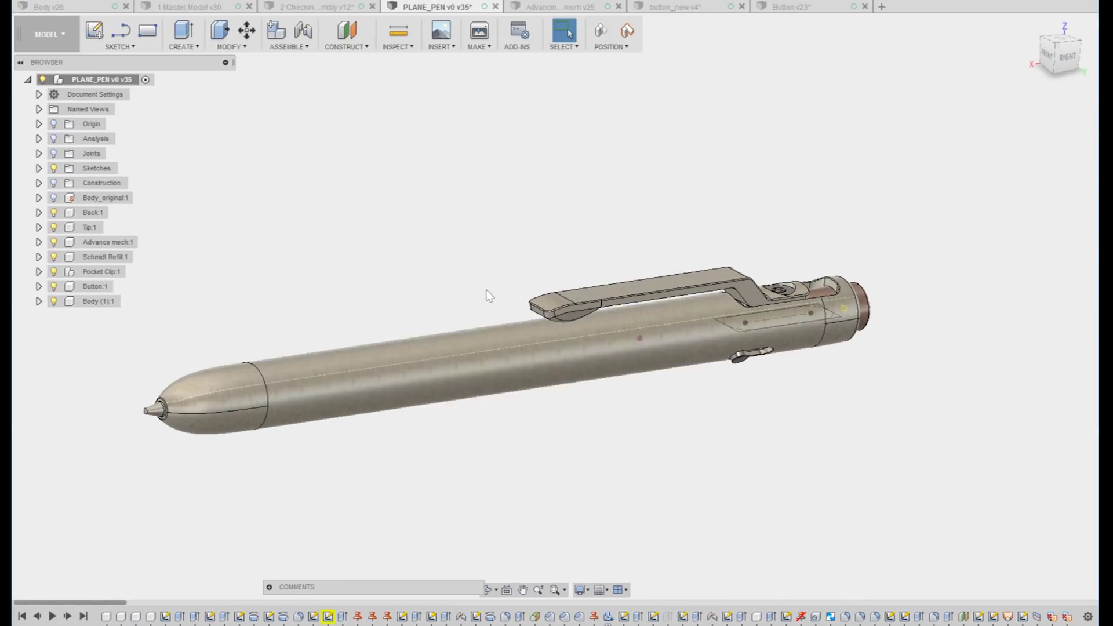
{"action": "middle_click_drag", "start_coordinate": [403, 300], "coordinate": [407, 306], "text": "shift"}
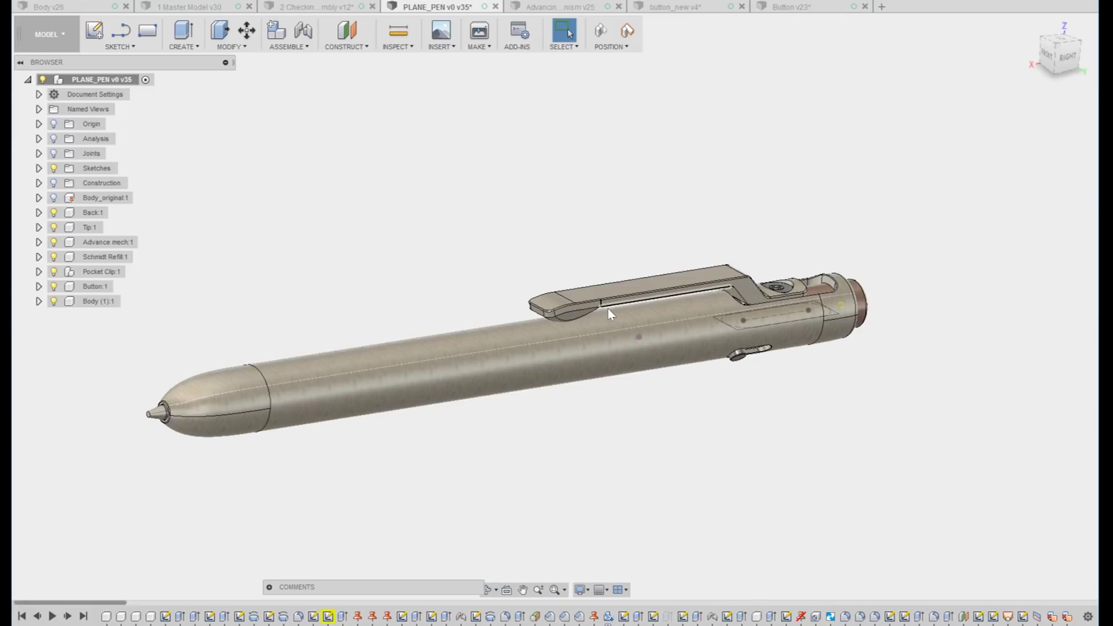
{"action": "middle_click_drag", "start_coordinate": [583, 304], "coordinate": [405, 301], "text": "shift"}
{"action": "middle_click_drag", "start_coordinate": [503, 333], "coordinate": [592, 292], "text": "shift"}
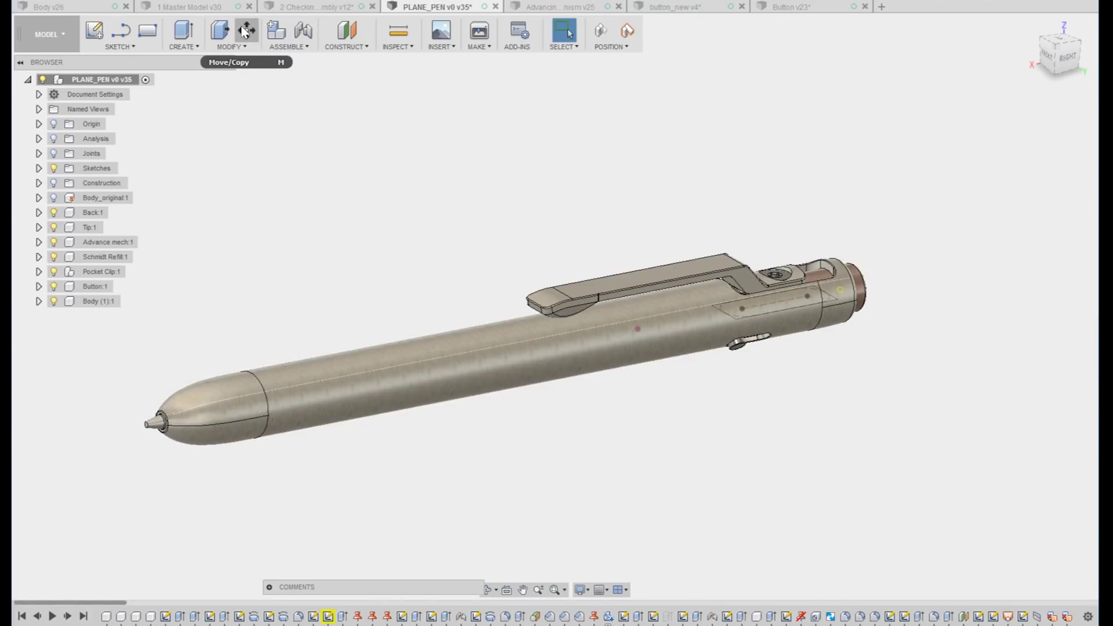
{"action": "middle_click_drag", "start_coordinate": [262, 80], "coordinate": [405, 243], "text": "shift"}
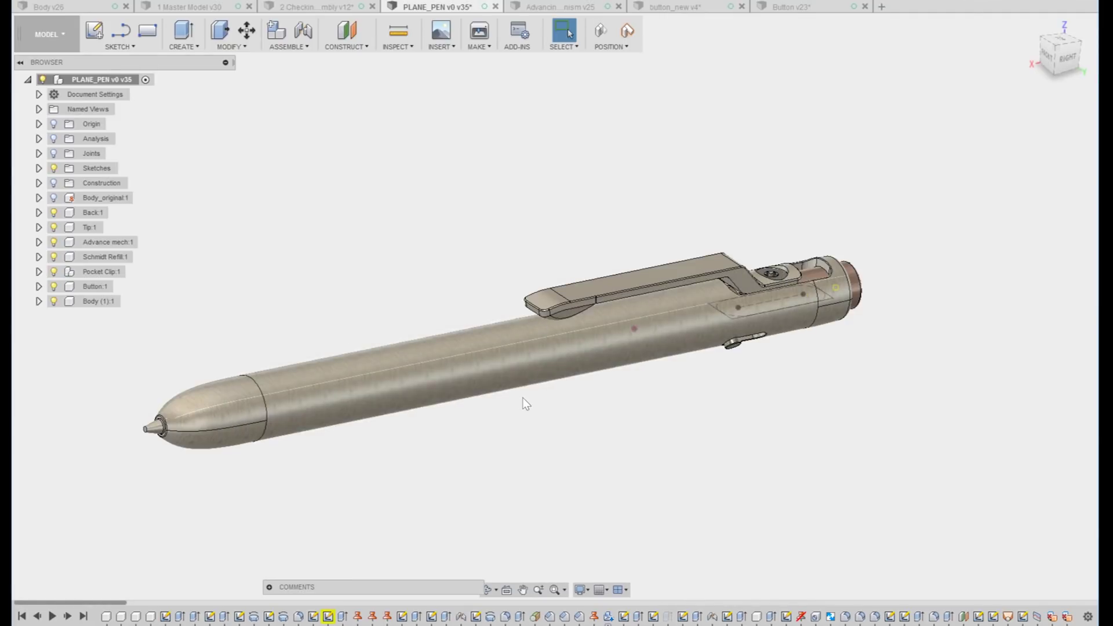
{"action": "middle_click_drag", "start_coordinate": [674, 359], "coordinate": [837, 262], "text": "shift"}
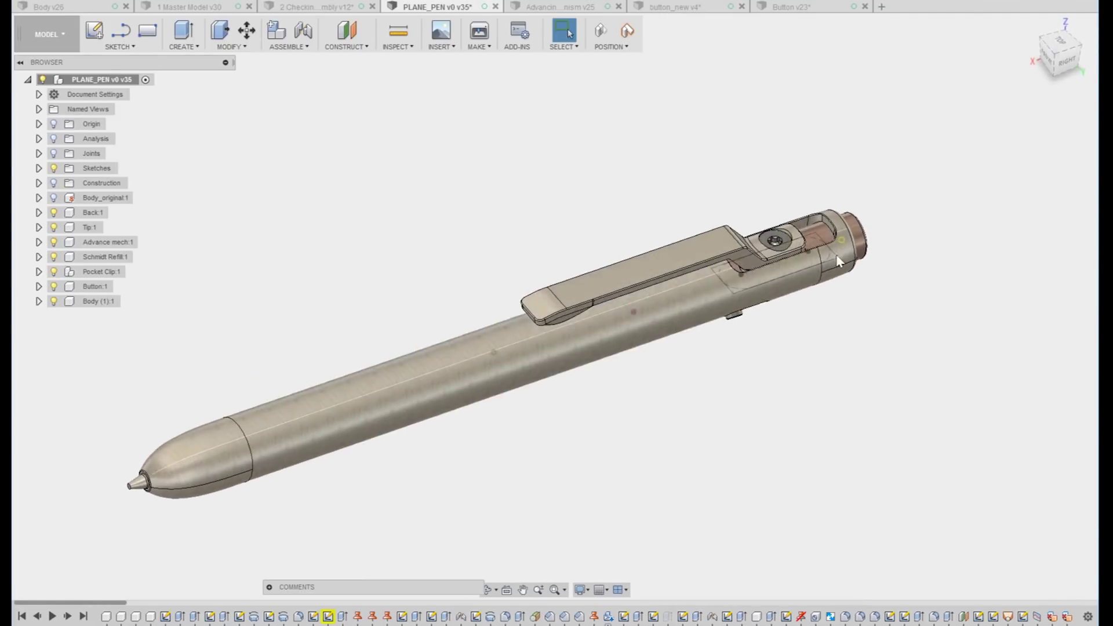
{"action": "middle_click_drag", "start_coordinate": [775, 235], "coordinate": [377, 303], "text": "shift"}
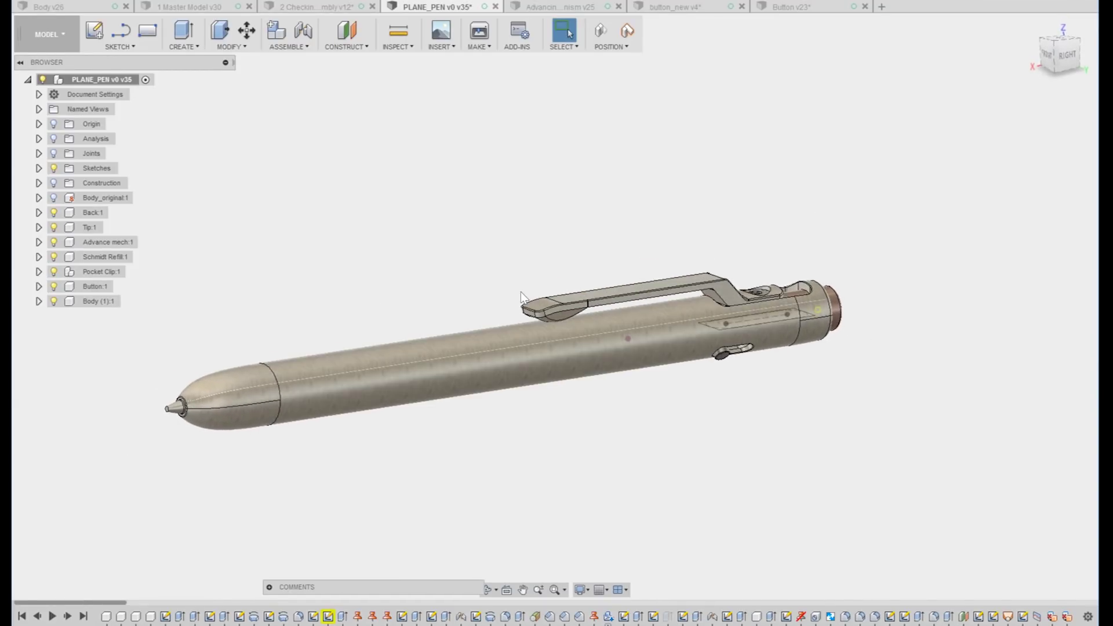
{"action": "middle_click_drag", "start_coordinate": [603, 282], "coordinate": [568, 251], "text": "shift"}
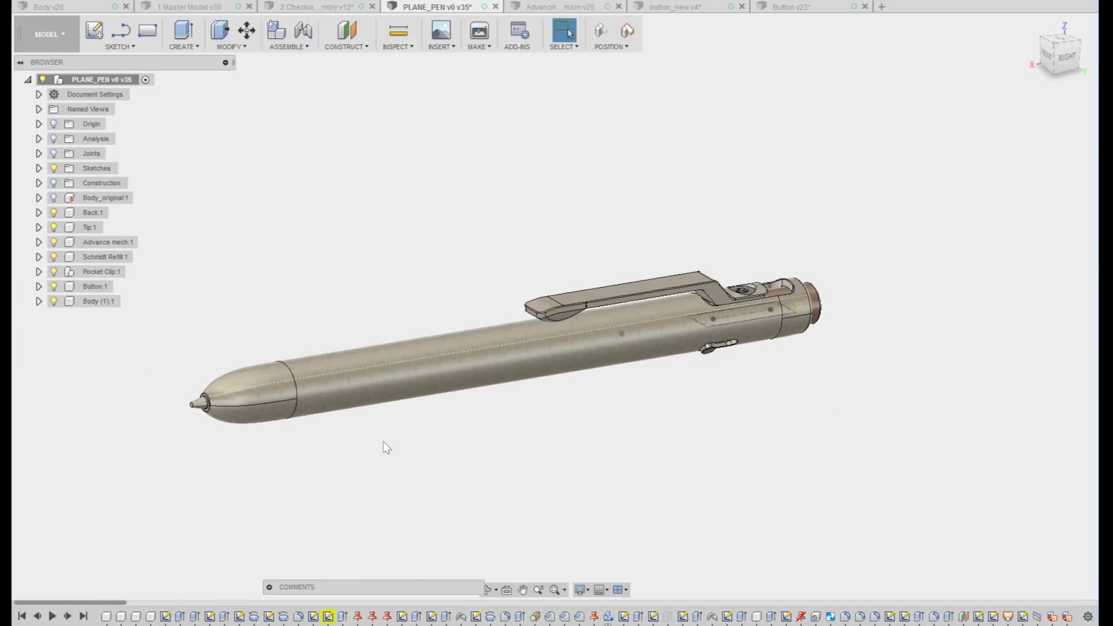
{"action": "middle_click_drag", "start_coordinate": [769, 479], "coordinate": [868, 386], "text": "shift"}
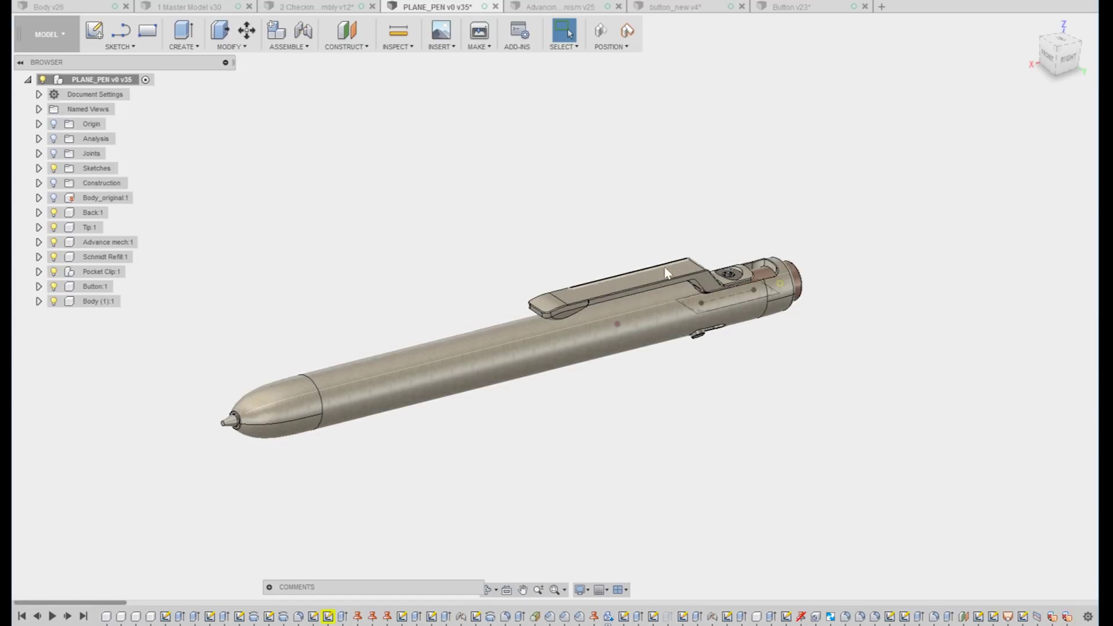
{"action": "middle_click_drag", "start_coordinate": [764, 367], "coordinate": [725, 342], "text": "shift"}
{"action": "middle_click_drag", "start_coordinate": [535, 227], "coordinate": [501, 239], "text": "shift"}
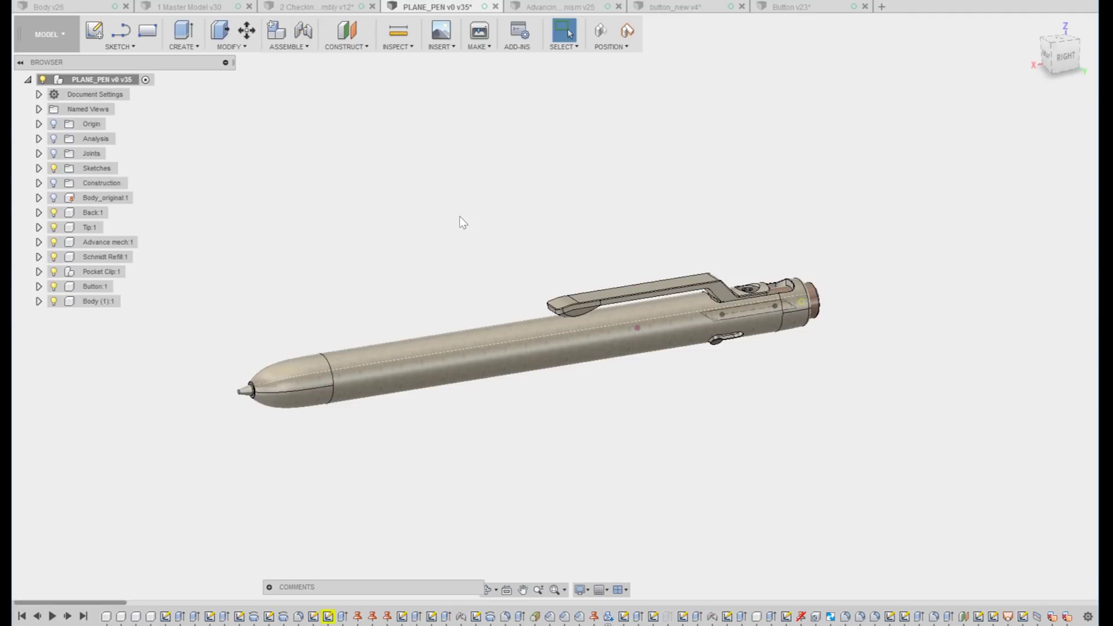
{"action": "middle_click_drag", "start_coordinate": [462, 222], "coordinate": [427, 266], "text": "shift"}
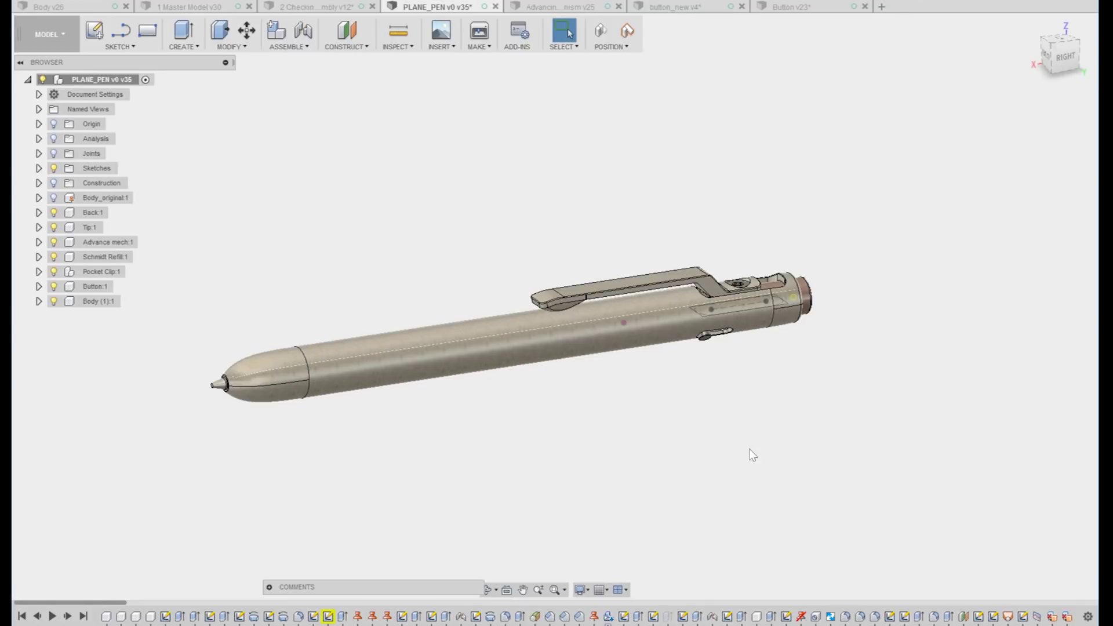
{"action": "middle_click_drag", "start_coordinate": [703, 370], "coordinate": [735, 382], "text": "shift"}
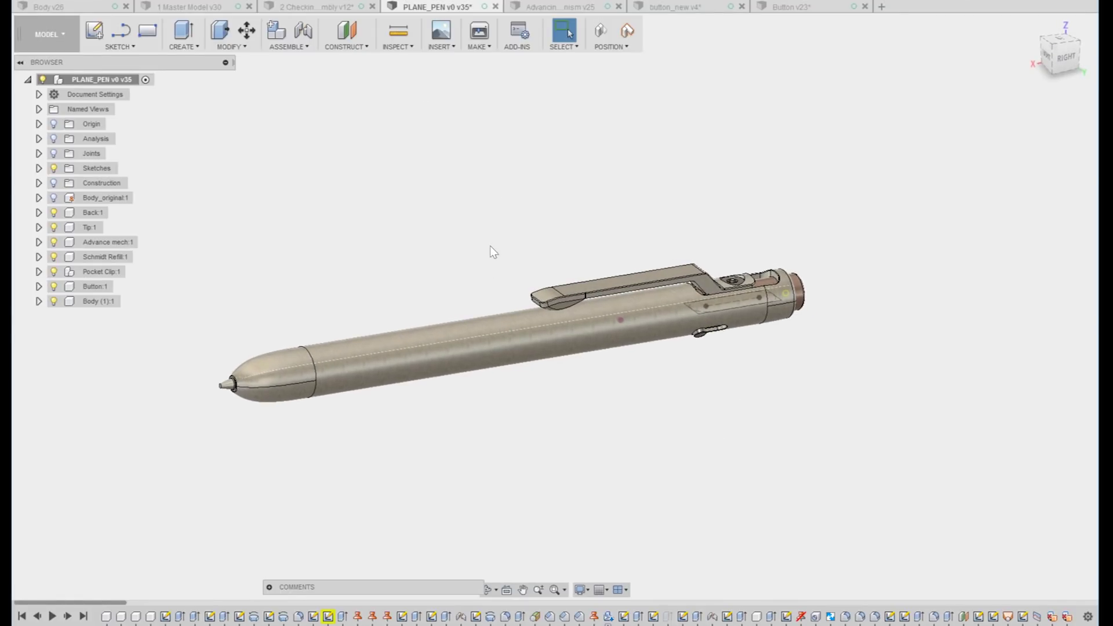
{"action": "left_click_drag", "start_coordinate": [517, 254], "coordinate": [498, 245], "text": "shift"}
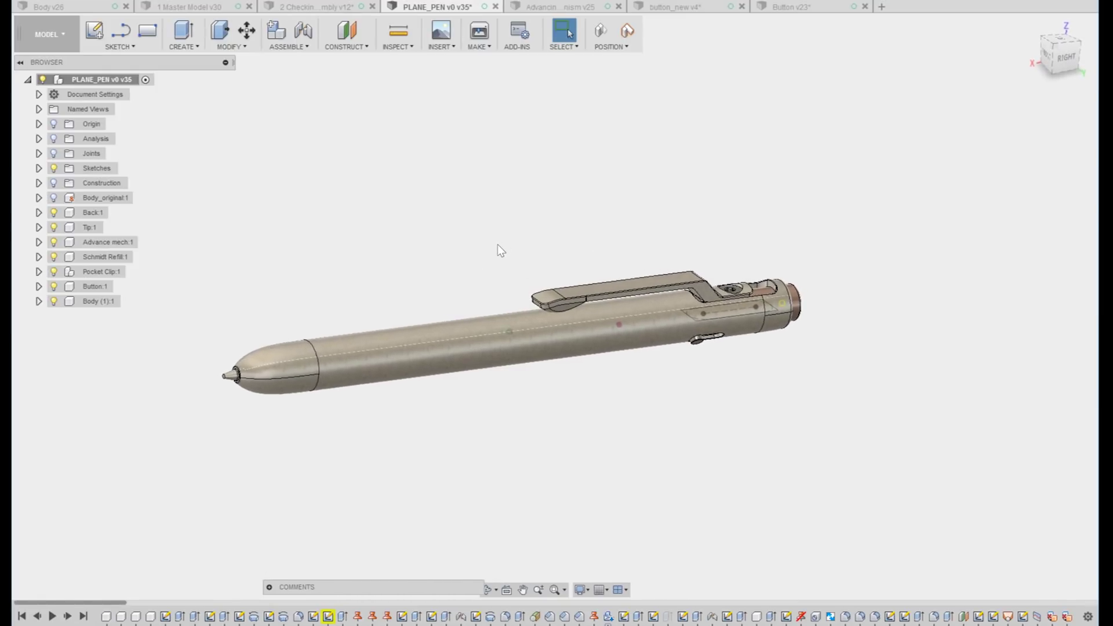
{"action": "middle_click_drag", "start_coordinate": [497, 245], "coordinate": [497, 245], "text": "shift"}
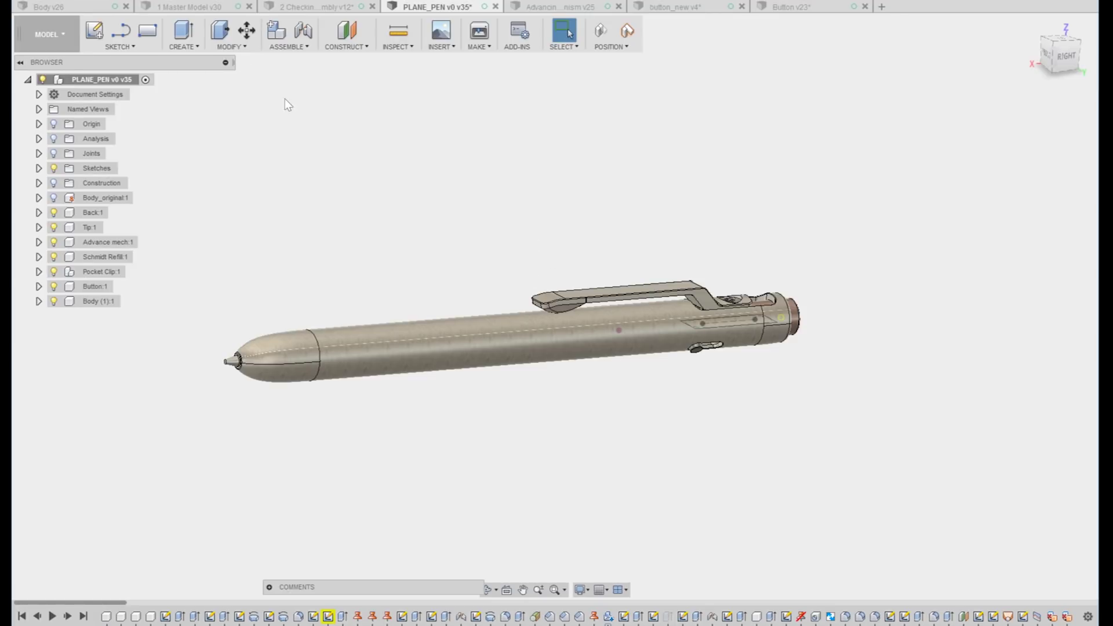
{"action": "middle_click_drag", "start_coordinate": [608, 259], "coordinate": [607, 260], "text": "shift"}
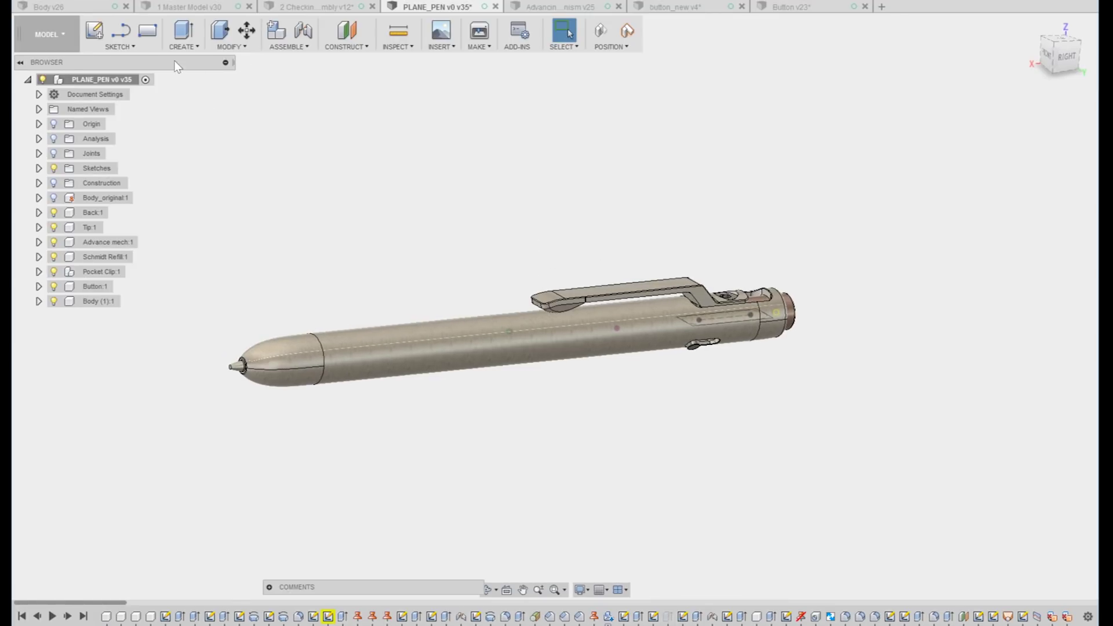
Switch to the 1 Master Model design, highlight the linked Schmidt Refill component, and hide it so only the sketches show
{"action": "left_click", "coordinate": [199, 7]}
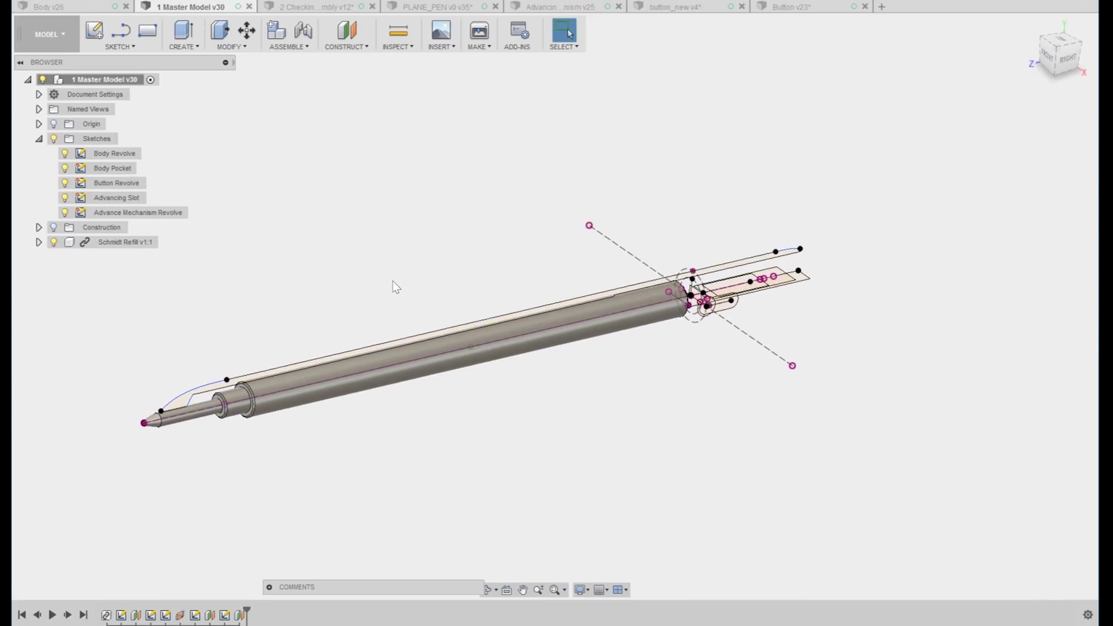
{"action": "left_click", "coordinate": [88, 244]}
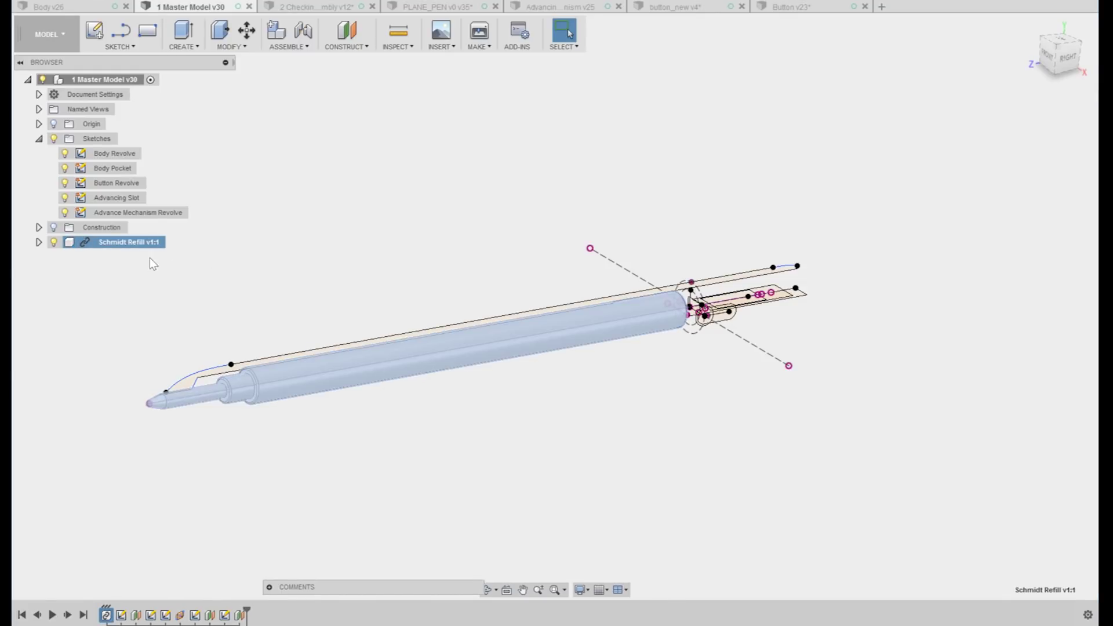
{"action": "left_click", "coordinate": [296, 253]}
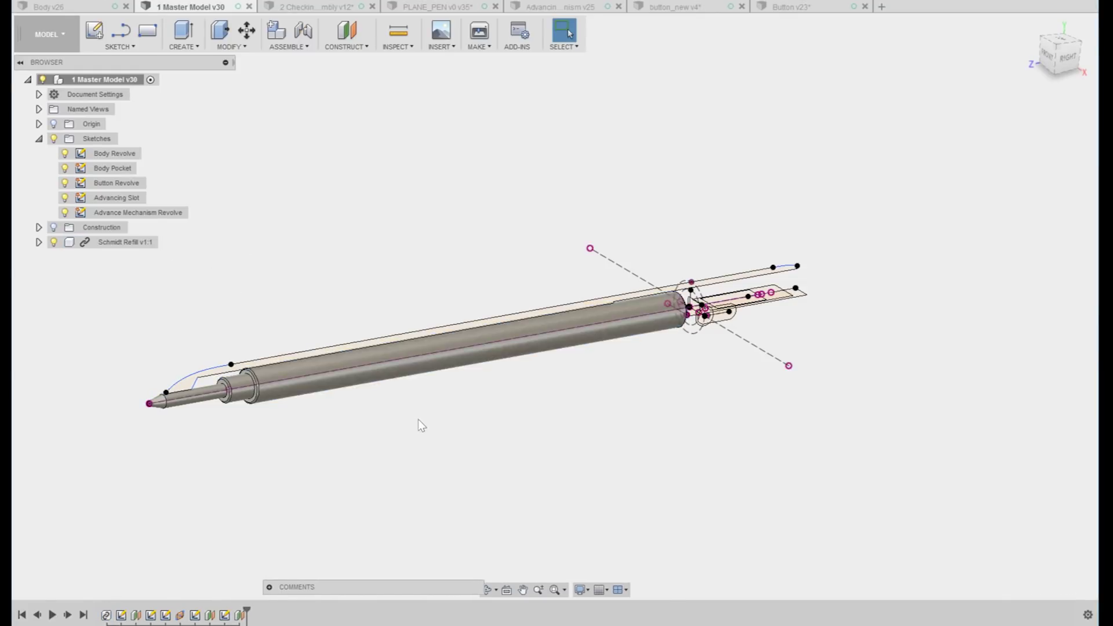
{"action": "middle_click_drag", "start_coordinate": [418, 420], "coordinate": [417, 409], "text": "shift"}
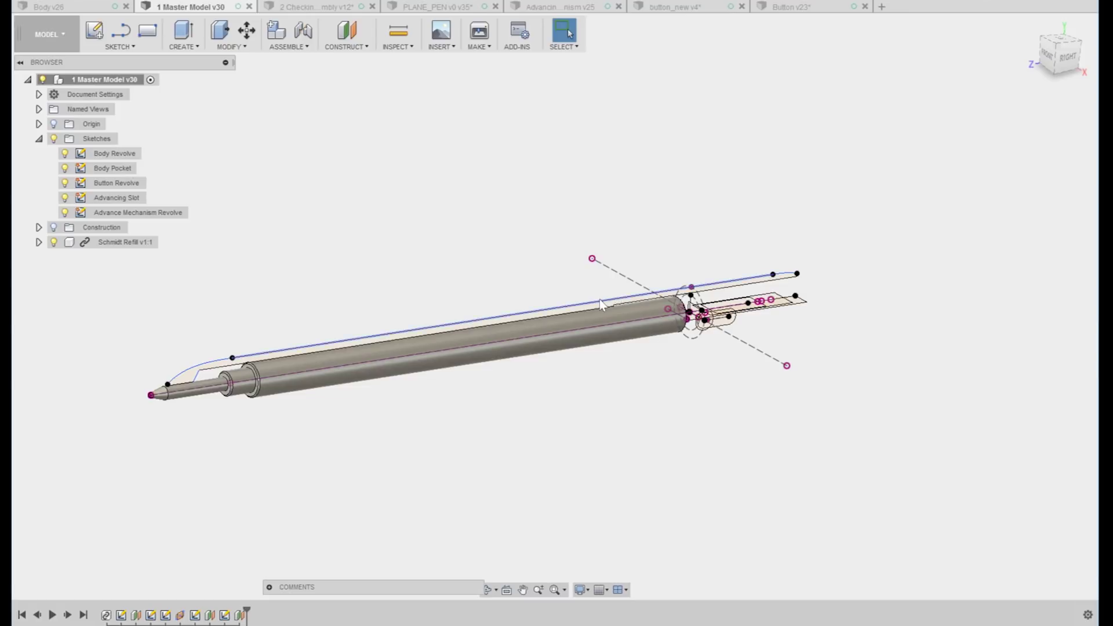
{"action": "left_click", "coordinate": [54, 243]}
{"action": "mouse_move", "coordinate": [539, 283]}
{"action": "middle_mouse_down", "text": "shift"}
{"action": "mouse_move", "coordinate": [482, 288]}
{"action": "mouse_move", "coordinate": [586, 291]}
{"action": "mouse_move", "coordinate": [484, 313]}
{"action": "middle_mouse_up", "text": "shift"}
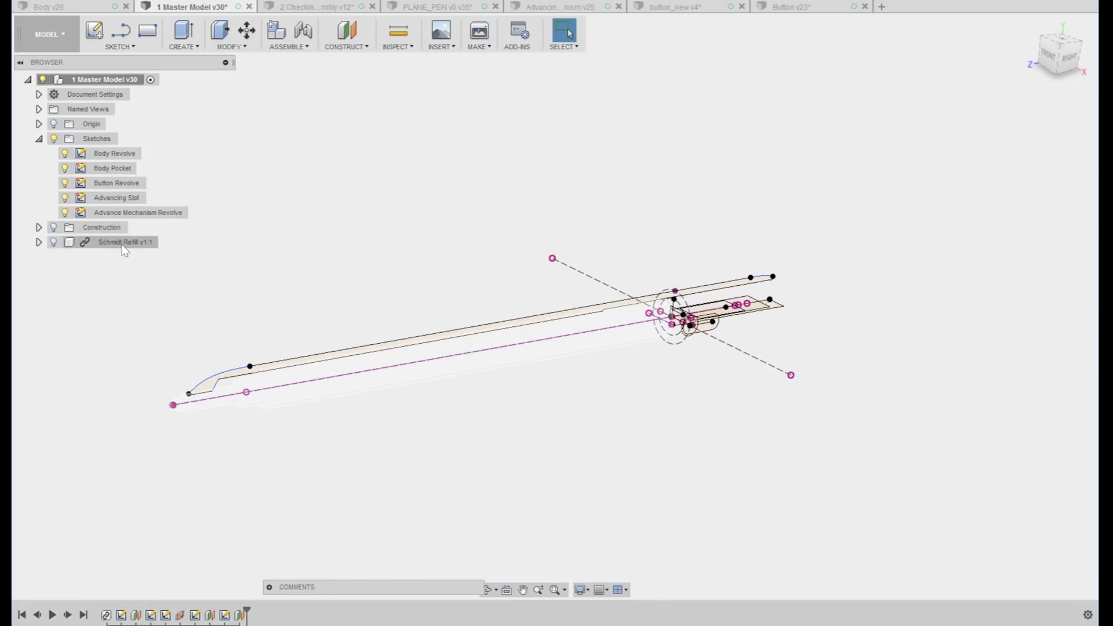
Highlight the Body Revolve, Body Pocket, Button Revolve, Advancing Slot and Advance Mechanism Revolve sketches one after another to identify their geometry
{"action": "left_click", "coordinate": [119, 154]}
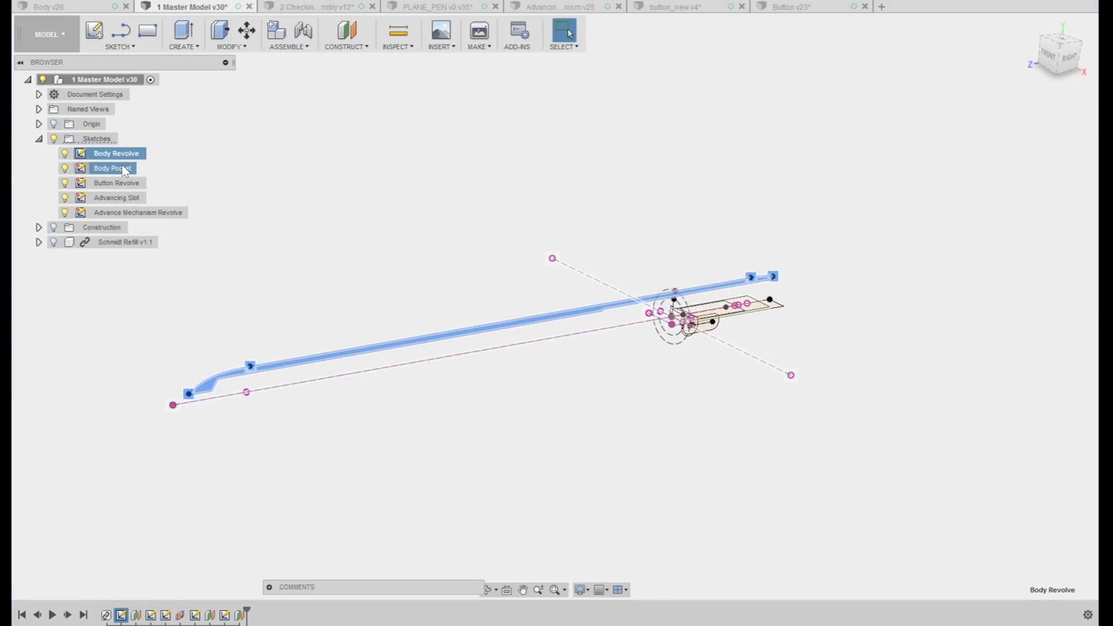
{"action": "left_click", "coordinate": [124, 169]}
{"action": "left_click", "coordinate": [119, 184]}
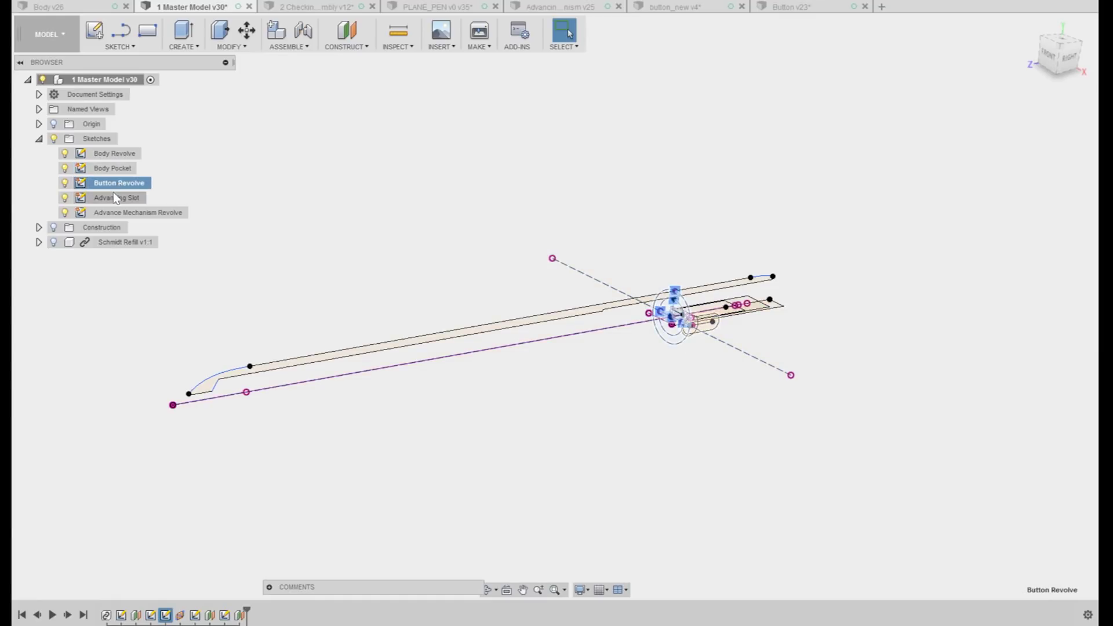
{"action": "left_click", "coordinate": [110, 199]}
{"action": "left_click", "coordinate": [116, 213]}
{"action": "left_click", "coordinate": [250, 229]}
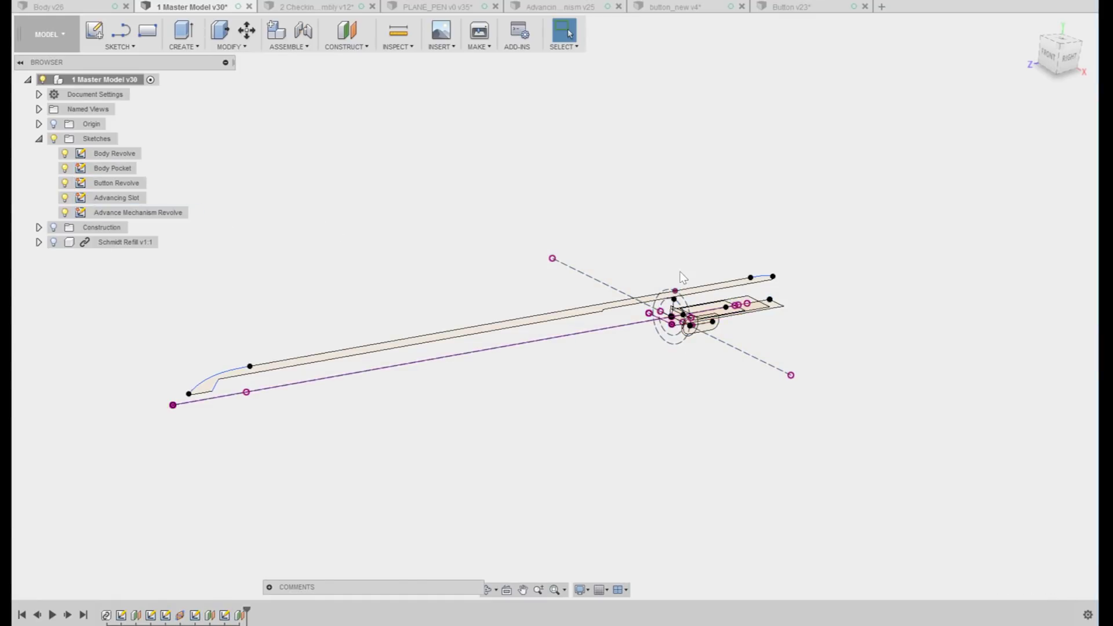
Examine up close how the overlapping pocket, button and slot sketches are laid out at the button end of the master model
{"action": "middle_click_drag", "start_coordinate": [727, 301], "coordinate": [728, 324], "text": "shift"}
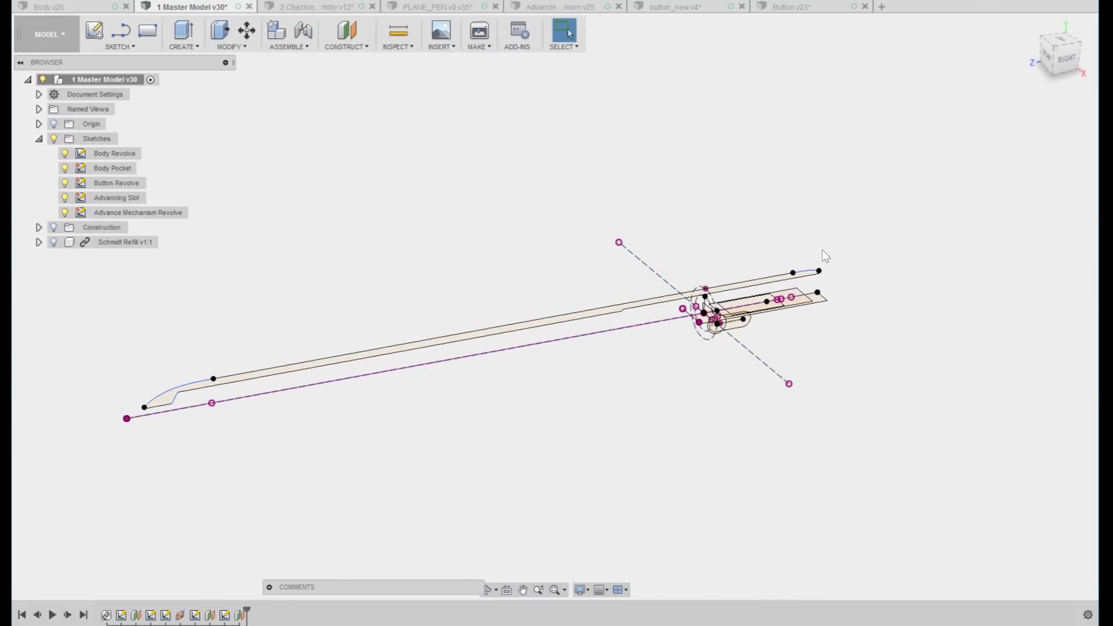
{"action": "scroll", "coordinate": [780, 299], "scroll_direction": "up", "scroll_amount": 2}
{"action": "scroll", "coordinate": [763, 312], "scroll_direction": "down", "scroll_amount": 2}
{"action": "middle_click_drag", "start_coordinate": [713, 312], "coordinate": [713, 308], "text": "shift"}
{"action": "scroll", "coordinate": [795, 301], "scroll_direction": "up", "scroll_amount": 7}
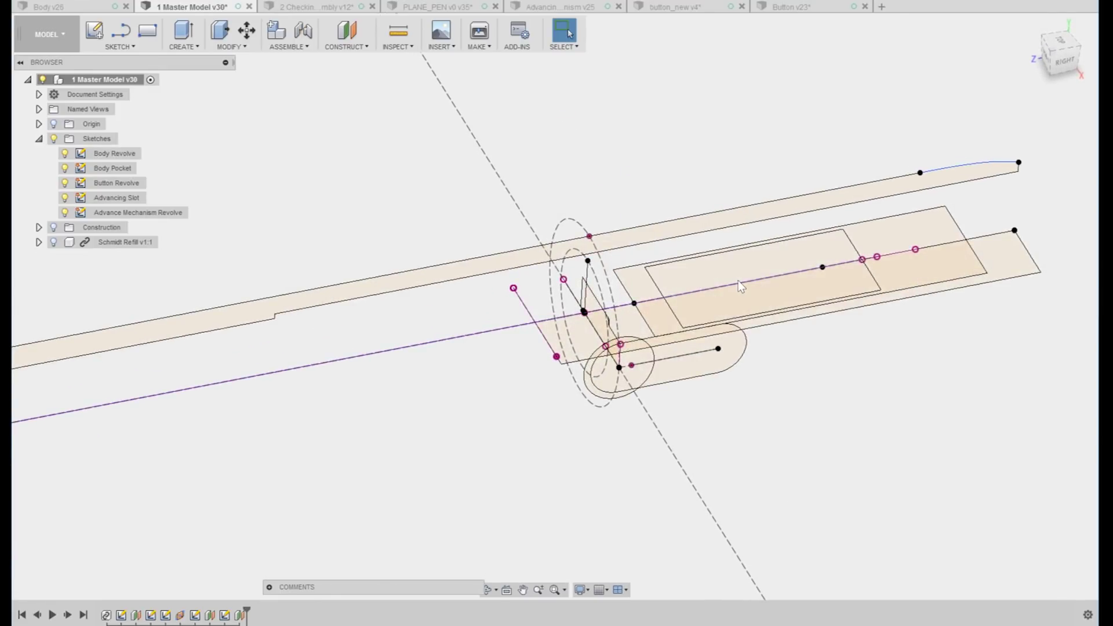
{"action": "middle_click_drag", "start_coordinate": [728, 291], "coordinate": [496, 357], "text": "shift"}
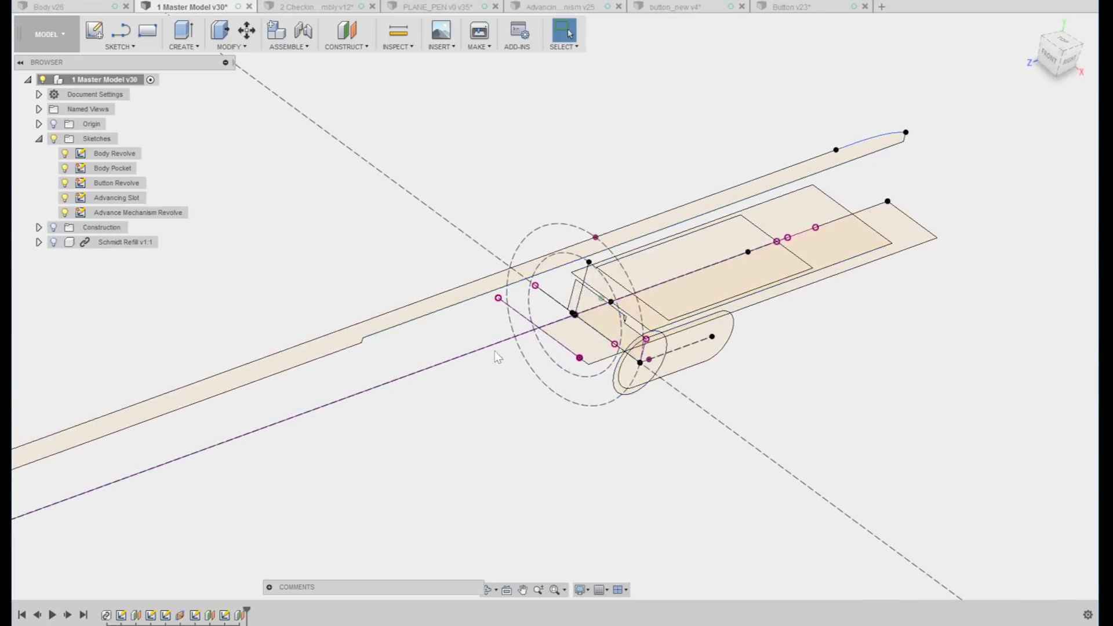
{"action": "scroll", "coordinate": [600, 252], "scroll_direction": "down", "scroll_amount": 2}
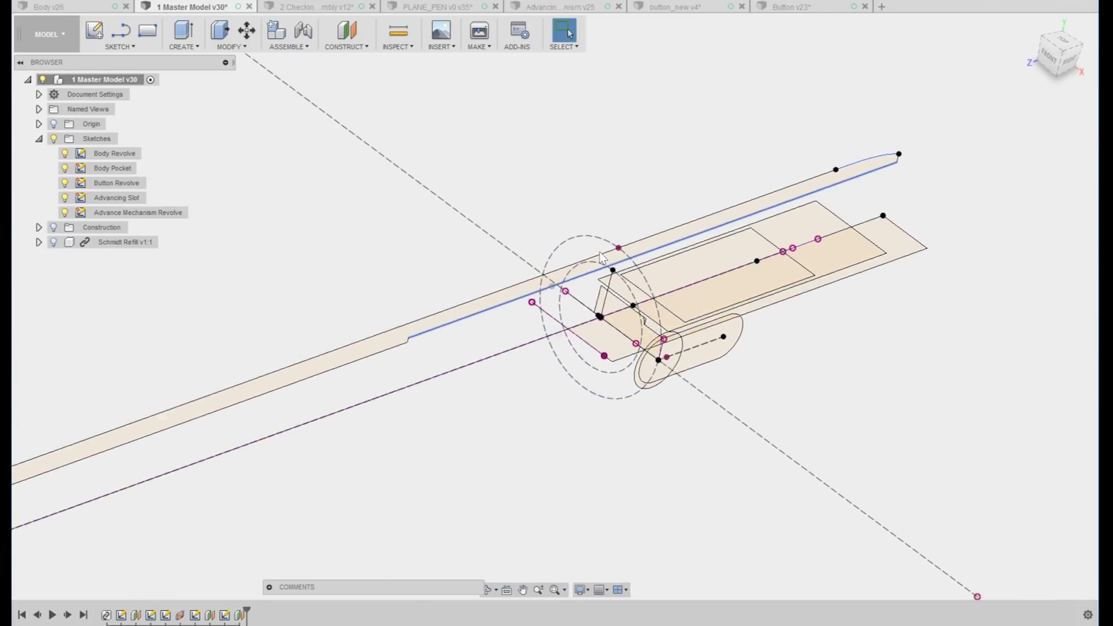
Examine the full length of the body revolve profile and its stepped bore at the tip end
{"action": "middle_click_drag", "start_coordinate": [601, 257], "coordinate": [177, 396], "text": "shift"}
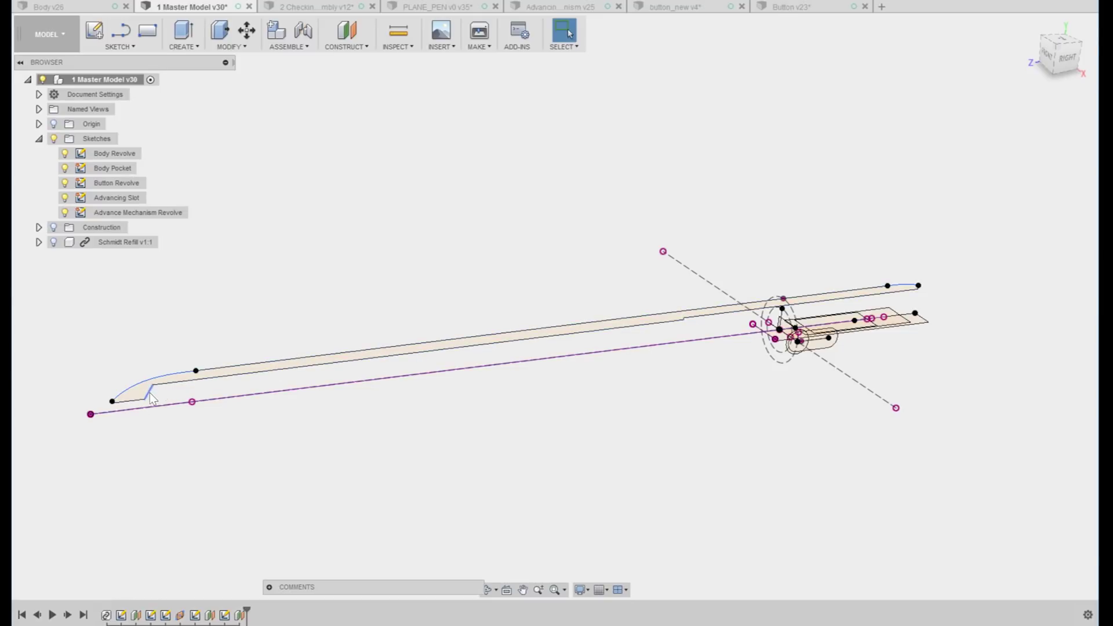
{"action": "left_click", "coordinate": [132, 404]}
{"action": "middle_click_drag", "start_coordinate": [604, 342], "coordinate": [607, 342], "text": "shift"}
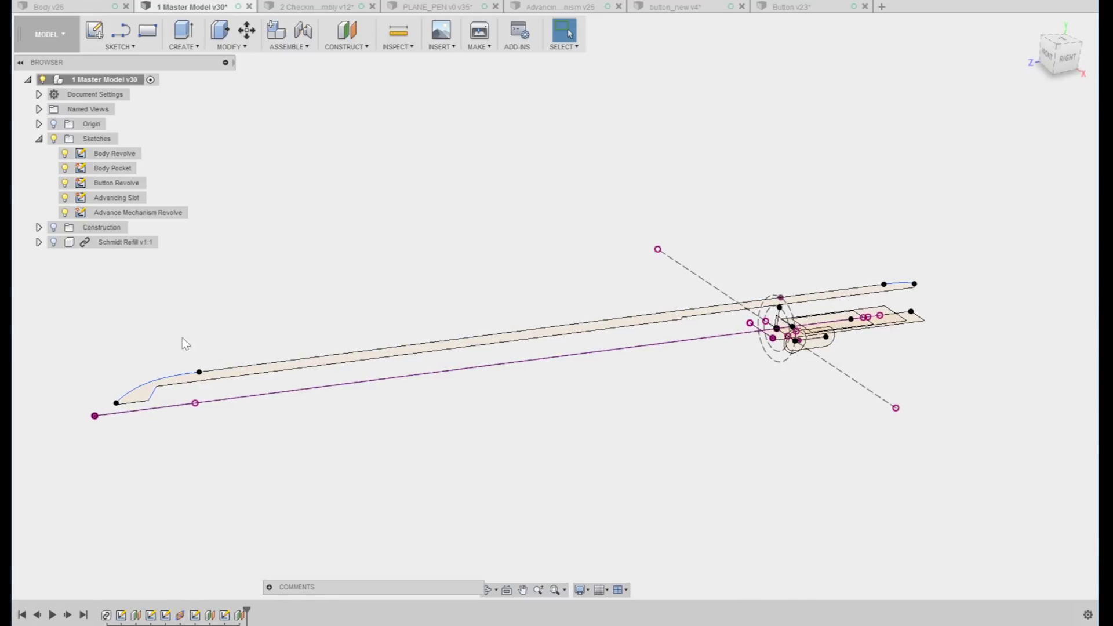
{"action": "middle_click_drag", "start_coordinate": [428, 300], "coordinate": [459, 303], "text": "shift"}
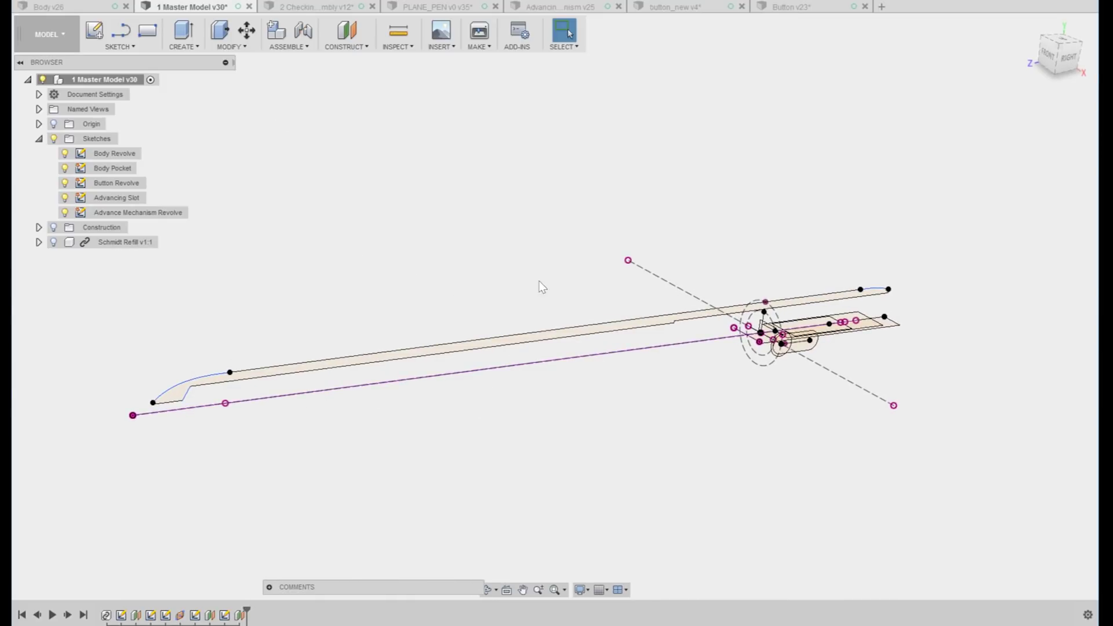
{"action": "mouse_move", "coordinate": [542, 287]}
{"action": "middle_mouse_down", "text": "shift"}
{"action": "mouse_move", "coordinate": [655, 346]}
{"action": "mouse_move", "coordinate": [765, 347]}
{"action": "mouse_move", "coordinate": [775, 388]}
{"action": "mouse_move", "coordinate": [794, 360]}
{"action": "mouse_move", "coordinate": [805, 373]}
{"action": "mouse_move", "coordinate": [800, 329]}
{"action": "mouse_move", "coordinate": [754, 394]}
{"action": "middle_mouse_up", "text": "shift"}
Inspect the advancing slot, button circles and mechanism rectangles from several angles, and return to a view of the whole master model
{"action": "scroll", "coordinate": [826, 306], "scroll_direction": "up", "scroll_amount": 7}
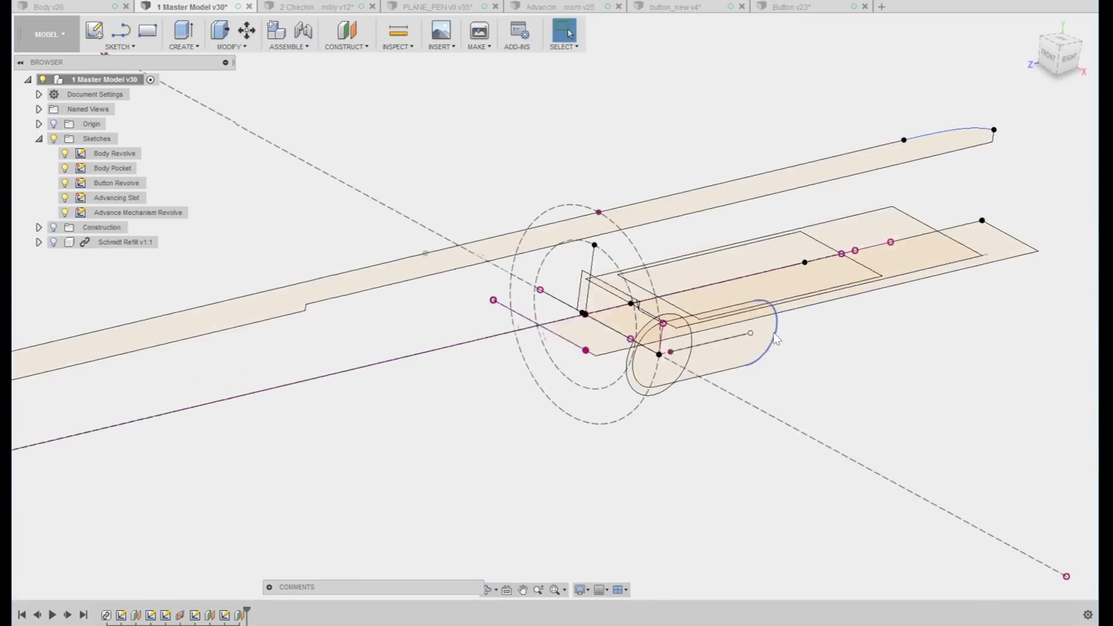
{"action": "mouse_move", "coordinate": [776, 339]}
{"action": "middle_mouse_down", "text": "shift"}
{"action": "mouse_move", "coordinate": [684, 372]}
{"action": "mouse_move", "coordinate": [738, 369]}
{"action": "mouse_move", "coordinate": [678, 378]}
{"action": "mouse_move", "coordinate": [704, 359]}
{"action": "middle_mouse_up", "text": "shift"}
{"action": "scroll", "coordinate": [705, 359], "scroll_direction": "up", "scroll_amount": 5}
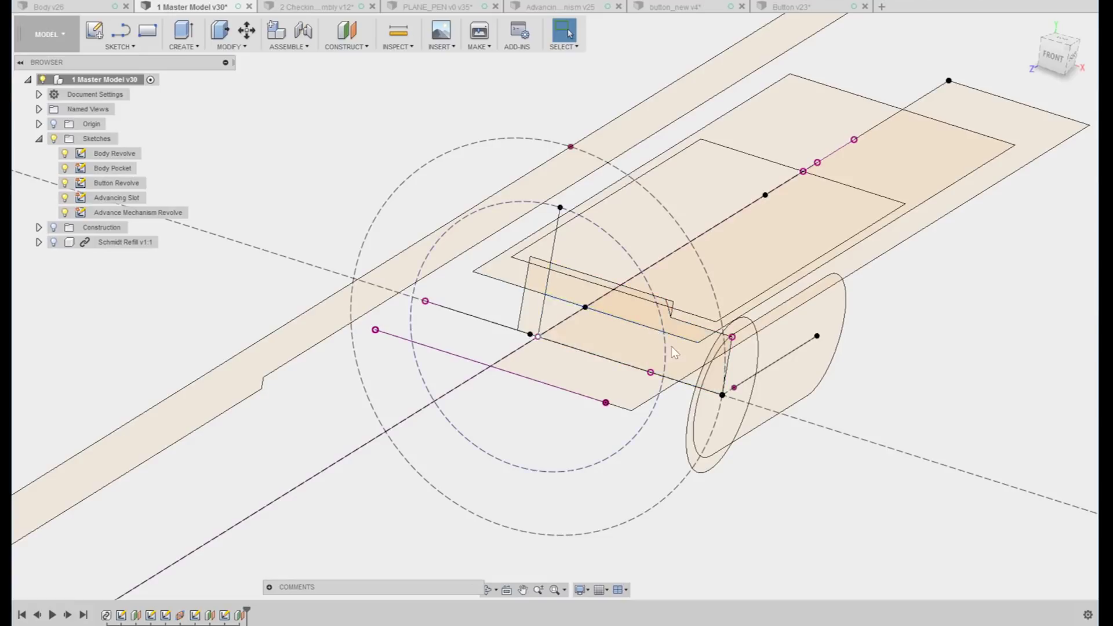
{"action": "mouse_move", "coordinate": [603, 356]}
{"action": "middle_mouse_down", "text": "shift"}
{"action": "mouse_move", "coordinate": [463, 379]}
{"action": "mouse_move", "coordinate": [463, 389]}
{"action": "mouse_move", "coordinate": [433, 352]}
{"action": "middle_mouse_up", "text": "shift"}
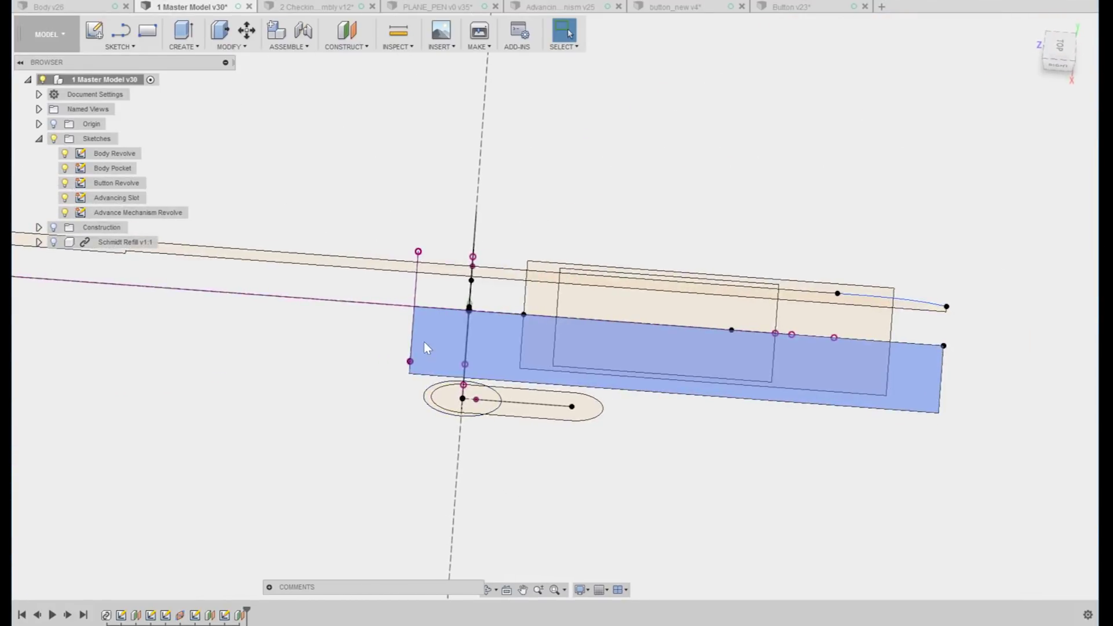
{"action": "mouse_move", "coordinate": [914, 405]}
{"action": "middle_mouse_down", "text": "shift"}
{"action": "mouse_move", "coordinate": [829, 316]}
{"action": "mouse_move", "coordinate": [63, 323]}
{"action": "mouse_move", "coordinate": [723, 332]}
{"action": "mouse_move", "coordinate": [1024, 373]}
{"action": "middle_mouse_up", "text": "shift"}
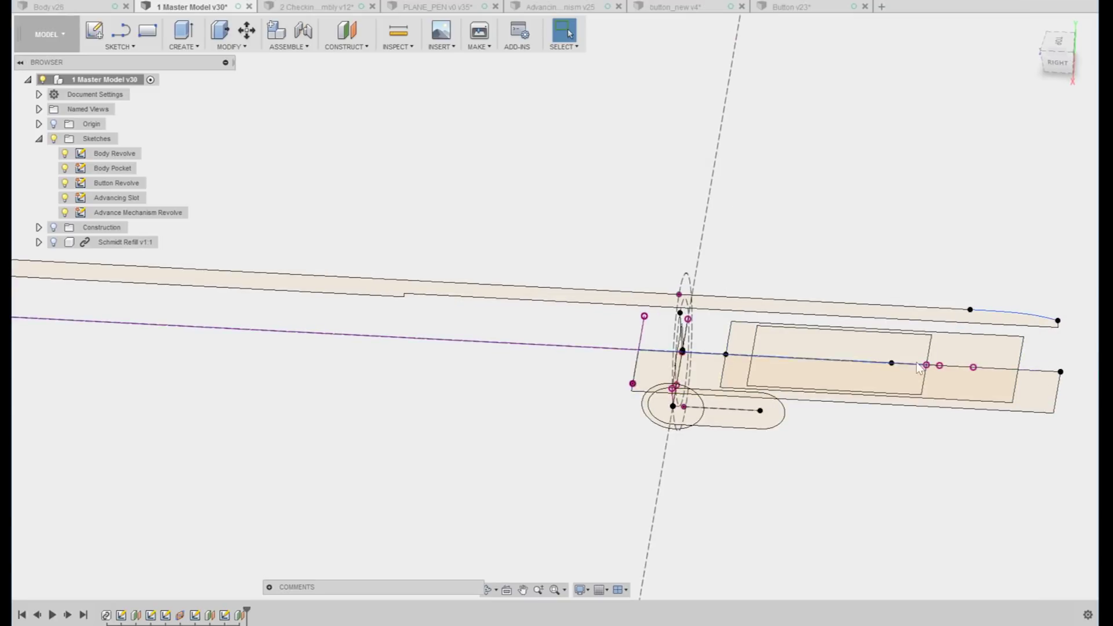
{"action": "left_click", "coordinate": [827, 352]}
{"action": "key", "text": "F6"}
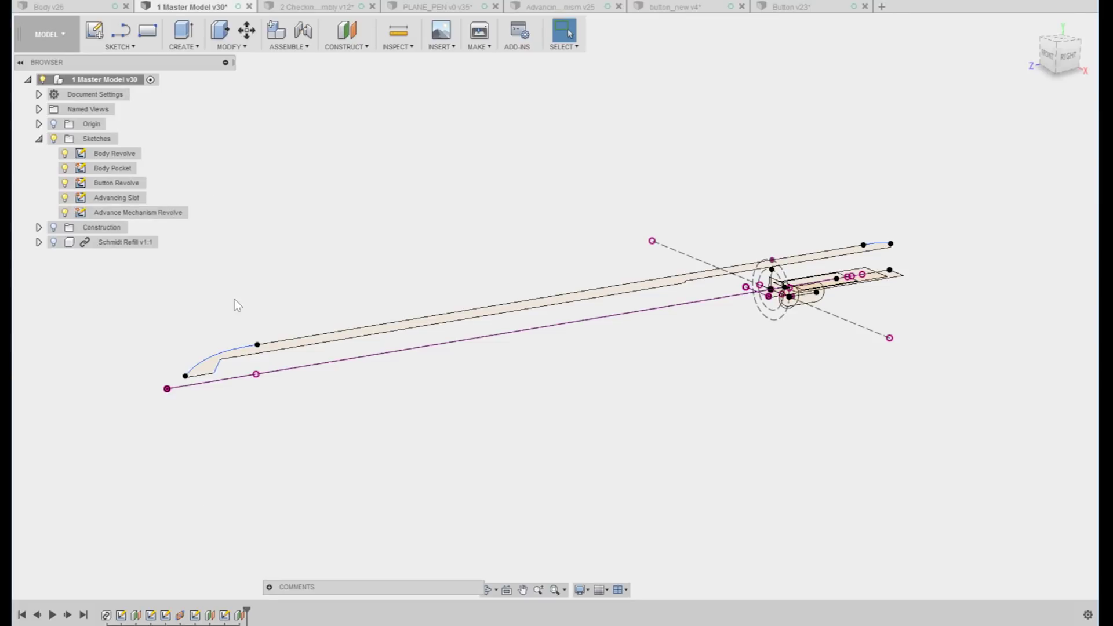
{"action": "scroll", "coordinate": [234, 299], "scroll_direction": "down", "scroll_amount": 3}
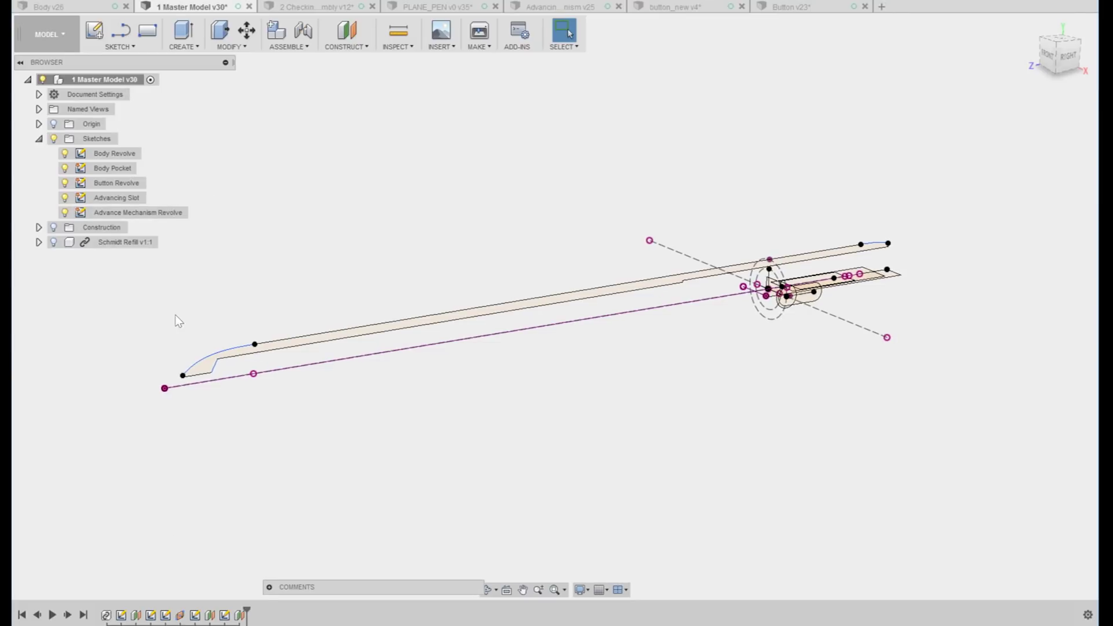
Compare the PLANE_PEN assembly's timeline with the master model's timeline, and return to the 1 Master Model design
{"action": "left_click", "coordinate": [443, 7]}
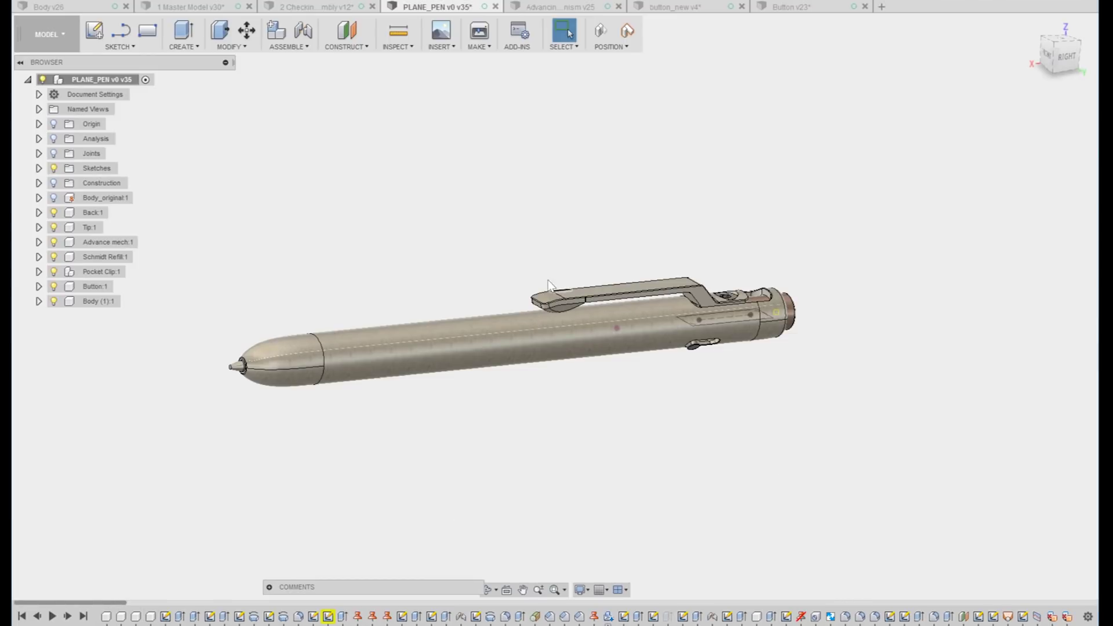
{"action": "left_click", "coordinate": [191, 7]}
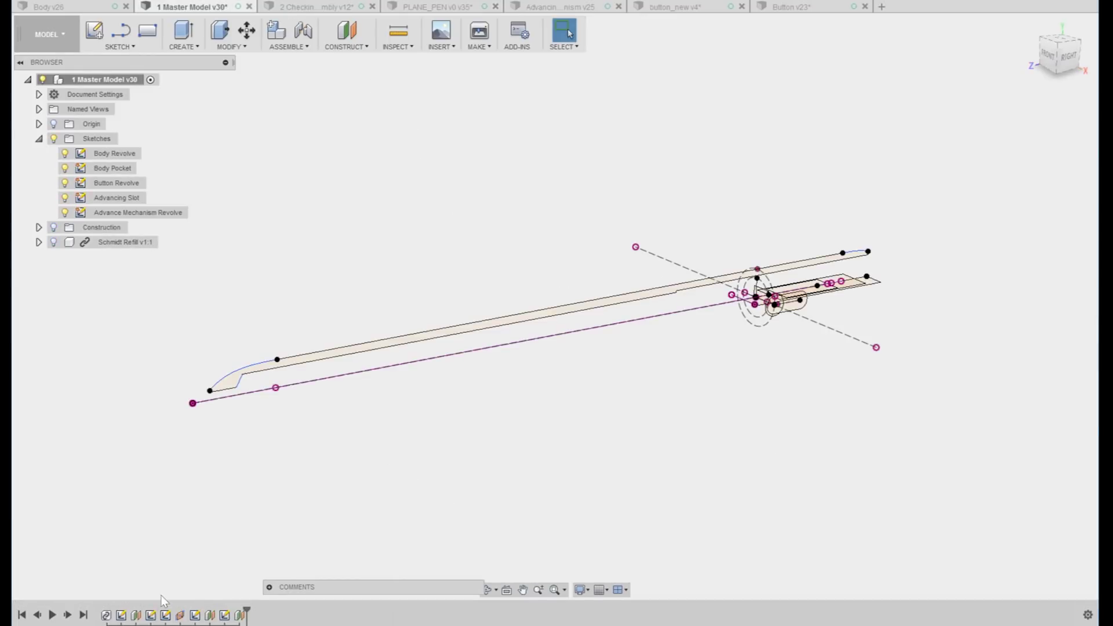
{"action": "left_click", "coordinate": [426, 7]}
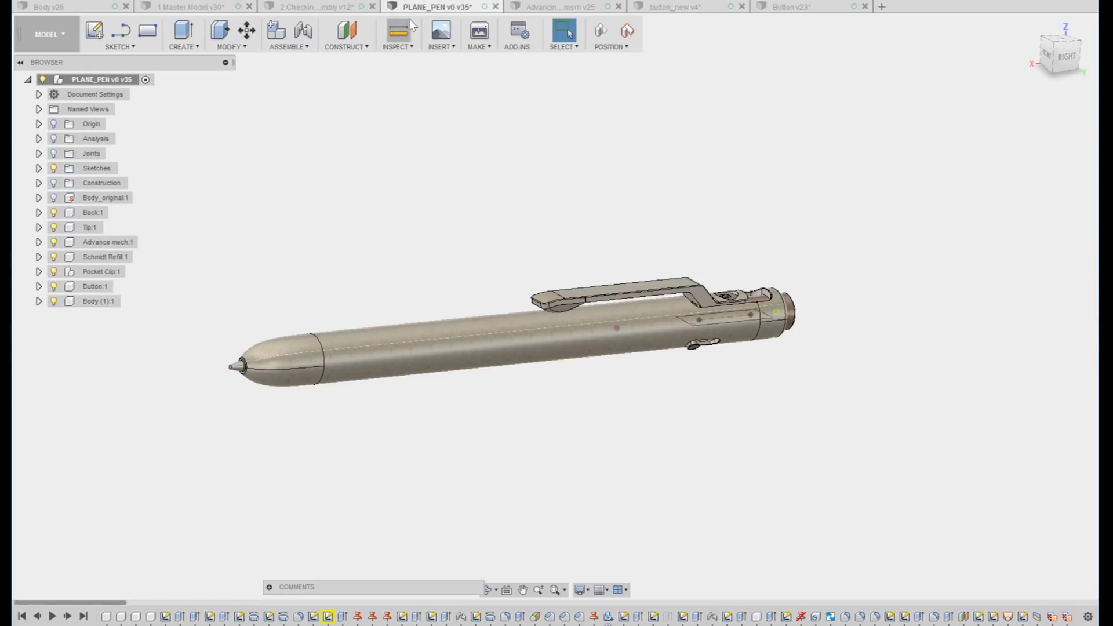
{"action": "left_click", "coordinate": [217, 7]}
Review the master model's user parameters and the model dimensions driven by them, and close the Parameters dialog
{"action": "left_click", "coordinate": [304, 49]}
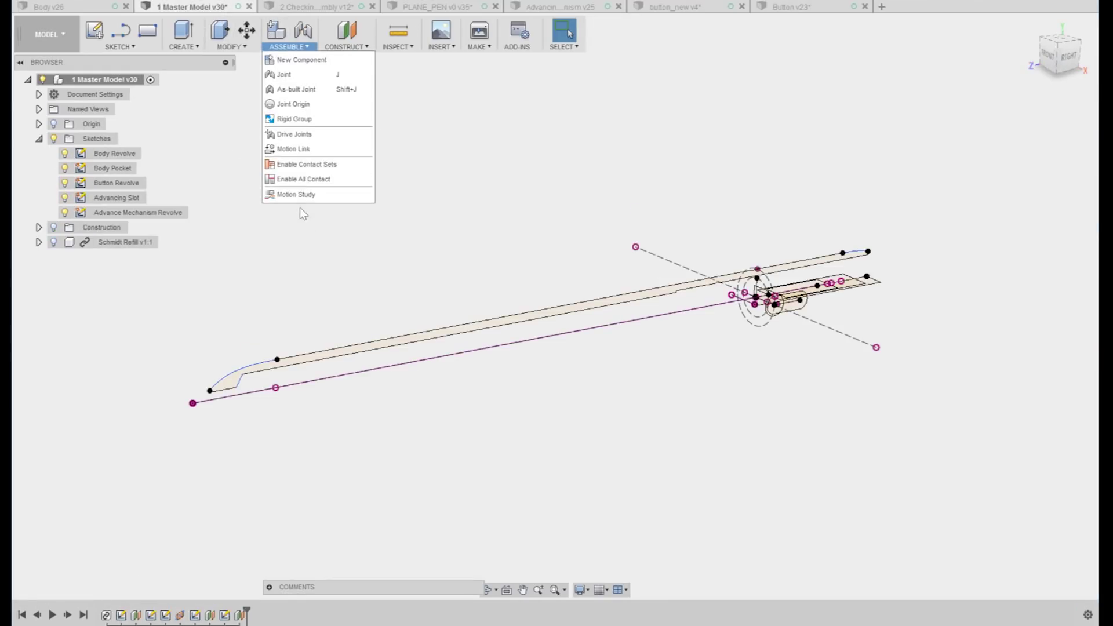
{"action": "left_click", "coordinate": [231, 47]}
{"action": "left_click", "coordinate": [247, 345]}
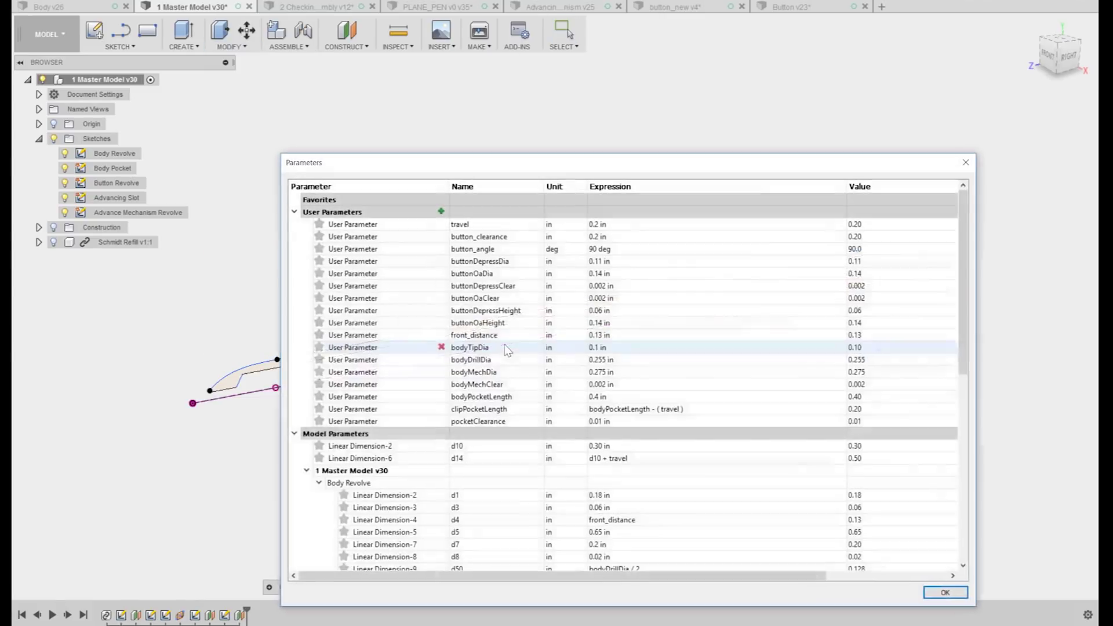
{"action": "left_click_drag", "start_coordinate": [488, 165], "coordinate": [422, 122]}
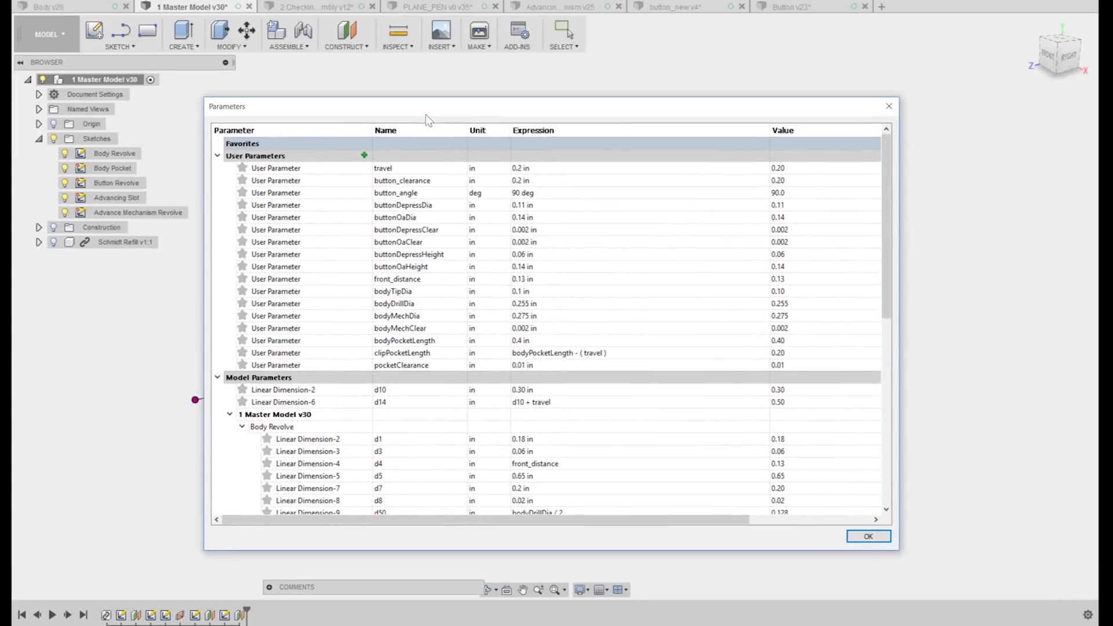
{"action": "left_click", "coordinate": [868, 536]}
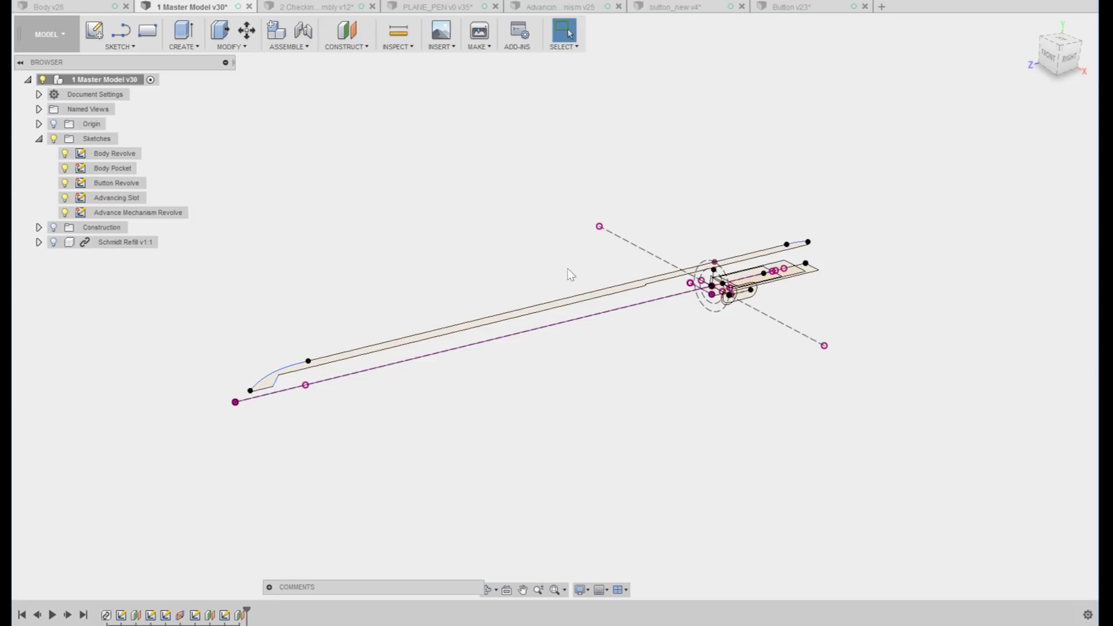
Switch to the button_new design and delete its Component2 component
{"action": "left_click", "coordinate": [672, 6]}
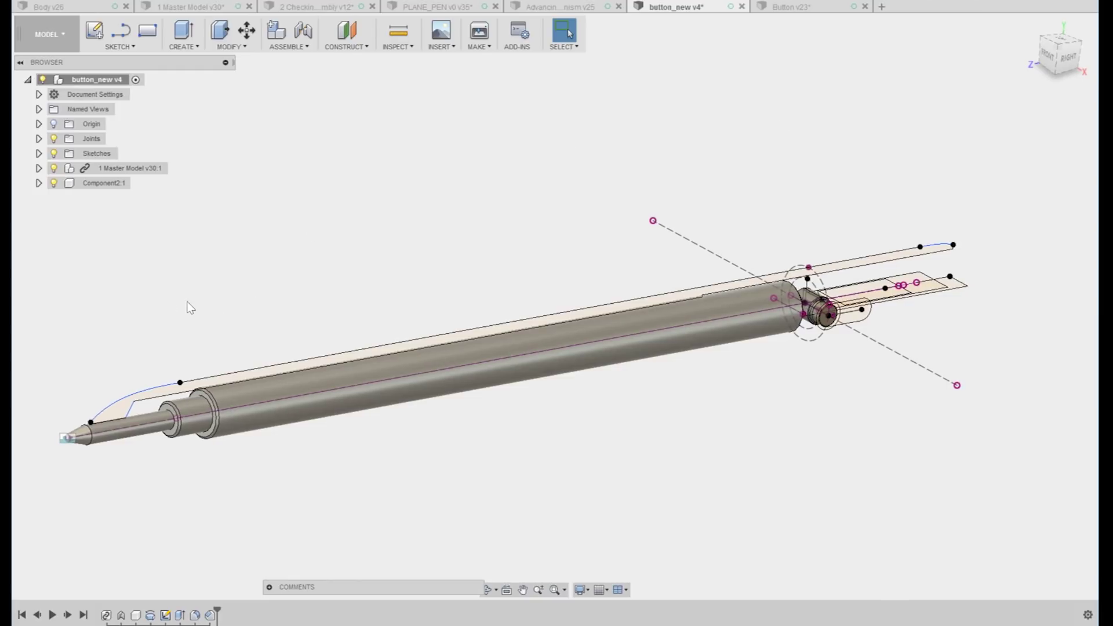
{"action": "right_click", "coordinate": [104, 183]}
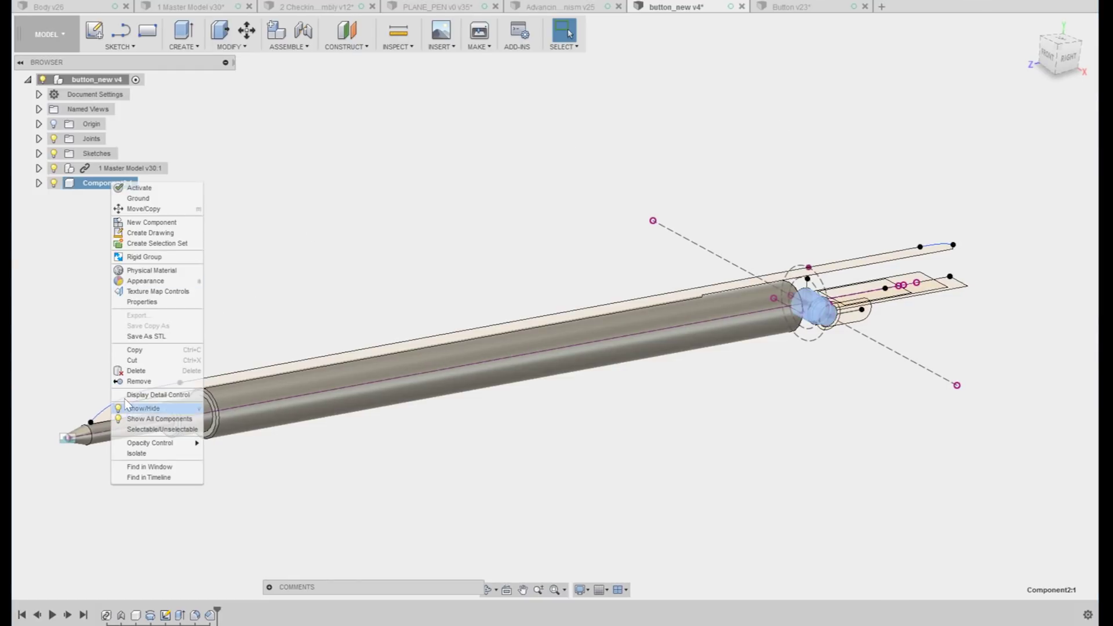
{"action": "left_click", "coordinate": [119, 371]}
{"action": "left_click", "coordinate": [511, 334]}
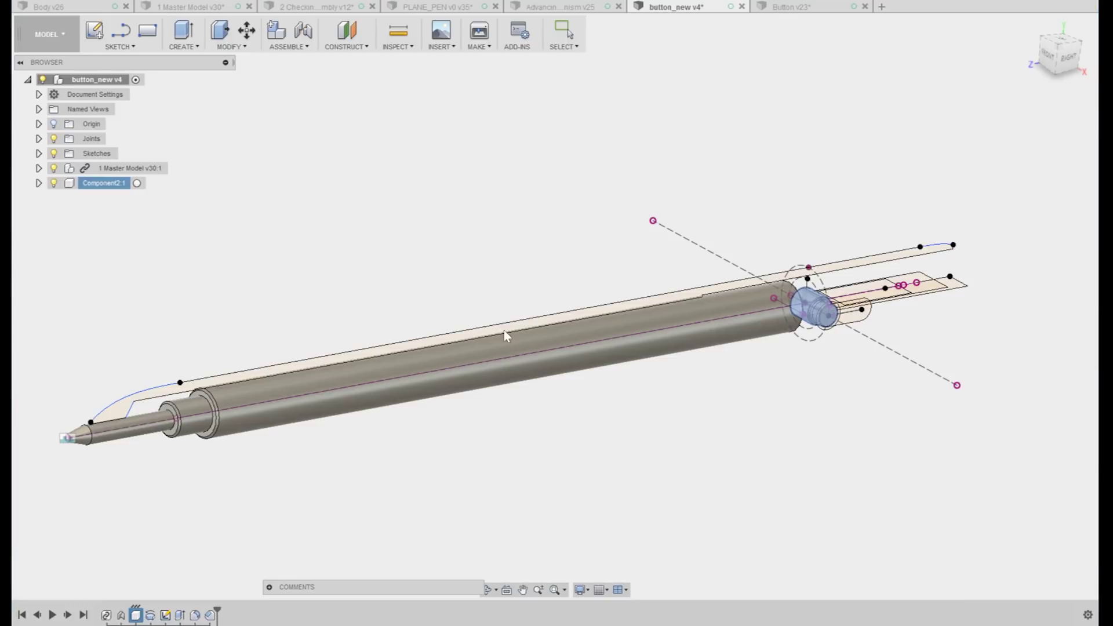
Delete the 1 Master Model component and the leftover Sketch2 from the button_new design
{"action": "right_click", "coordinate": [110, 168]}
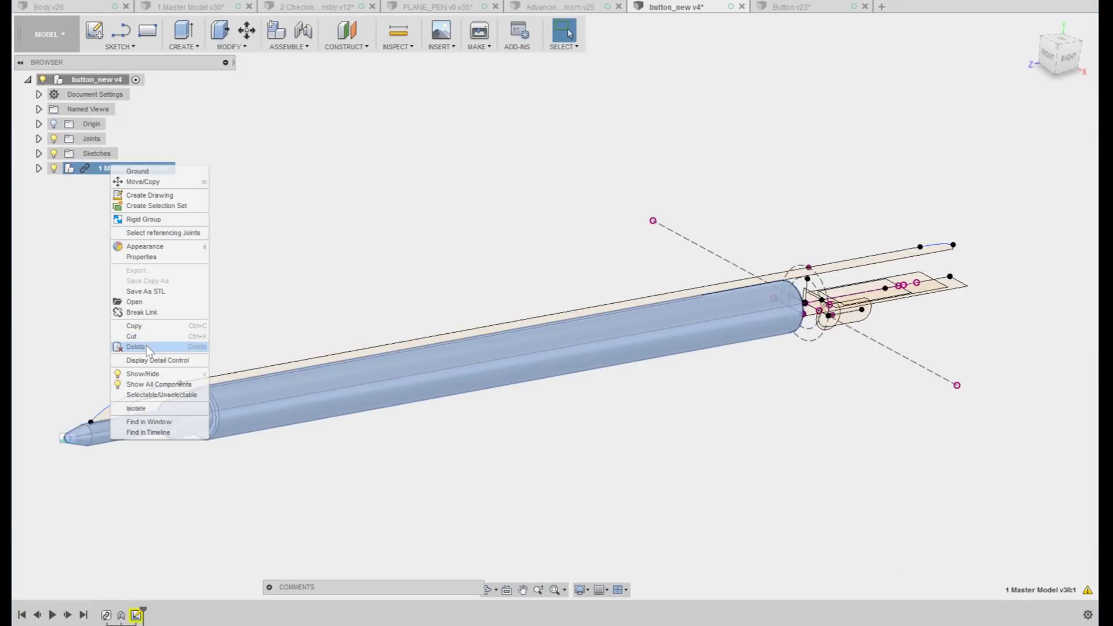
{"action": "left_click", "coordinate": [136, 346]}
{"action": "left_click", "coordinate": [511, 334]}
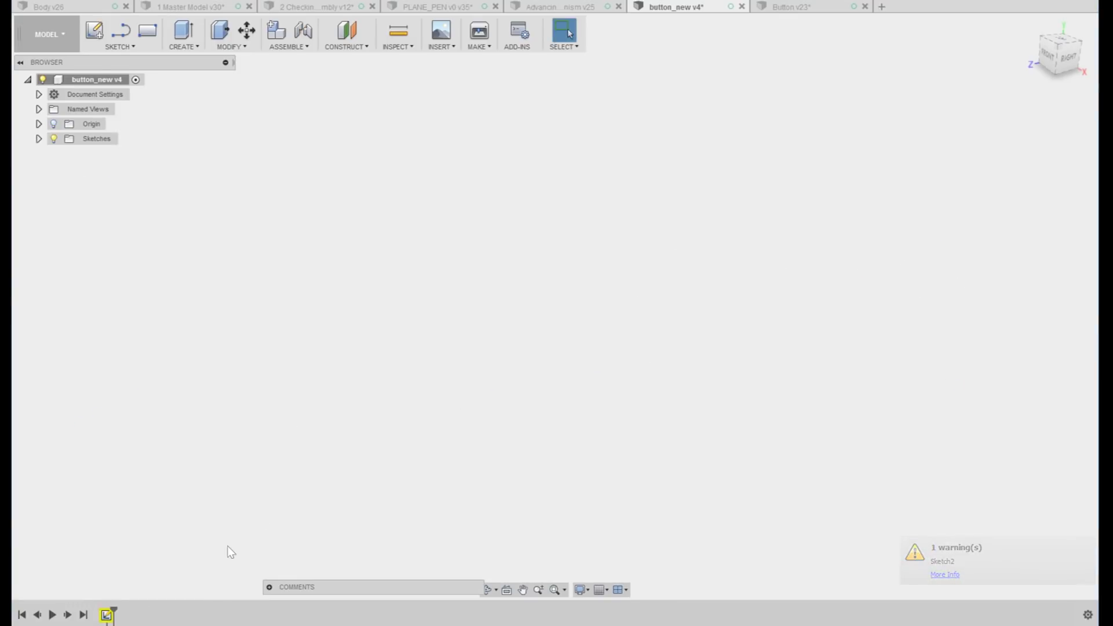
{"action": "left_click", "coordinate": [108, 615]}
{"action": "right_click", "coordinate": [106, 616]}
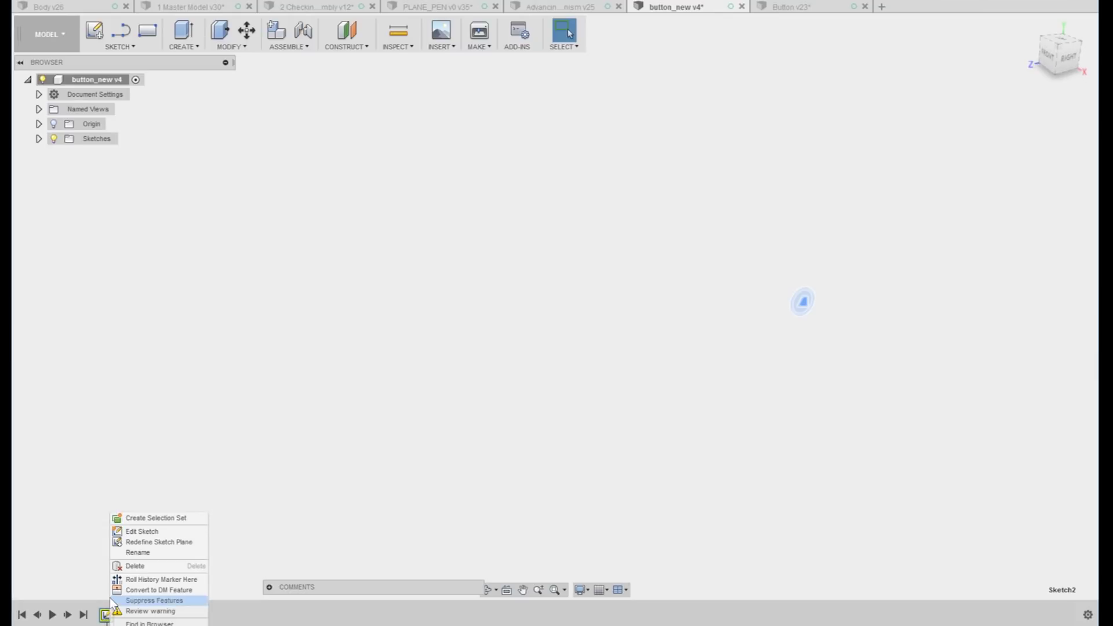
{"action": "left_click", "coordinate": [139, 570]}
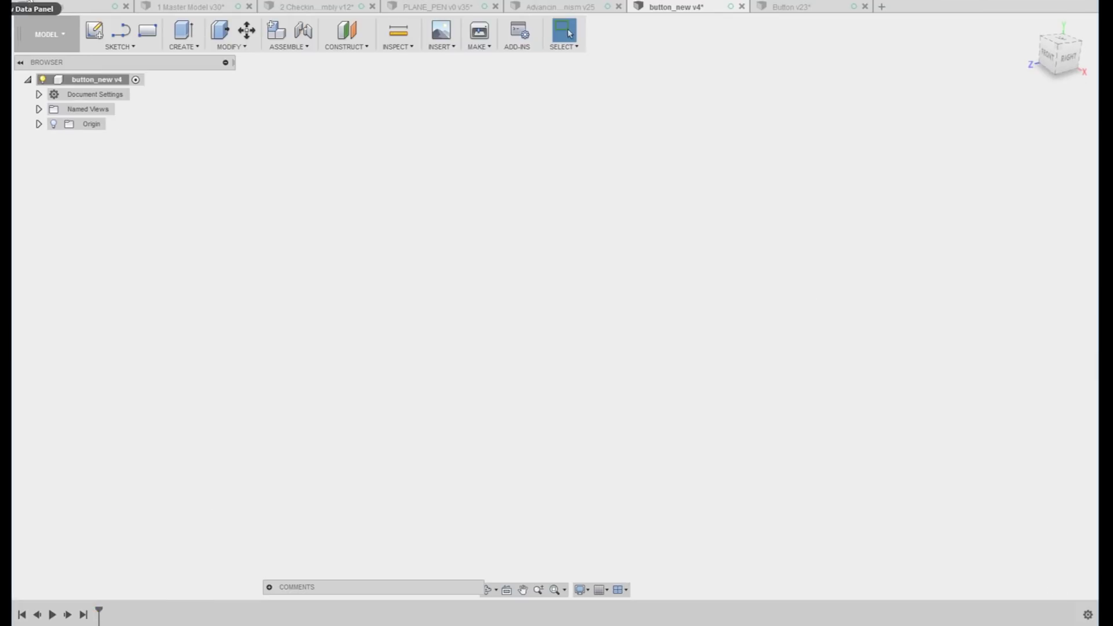
Insert the 1 Master Model design into button_new and accept its default position
{"action": "left_click", "coordinate": [26, 2]}
{"action": "right_click", "coordinate": [203, 159]}
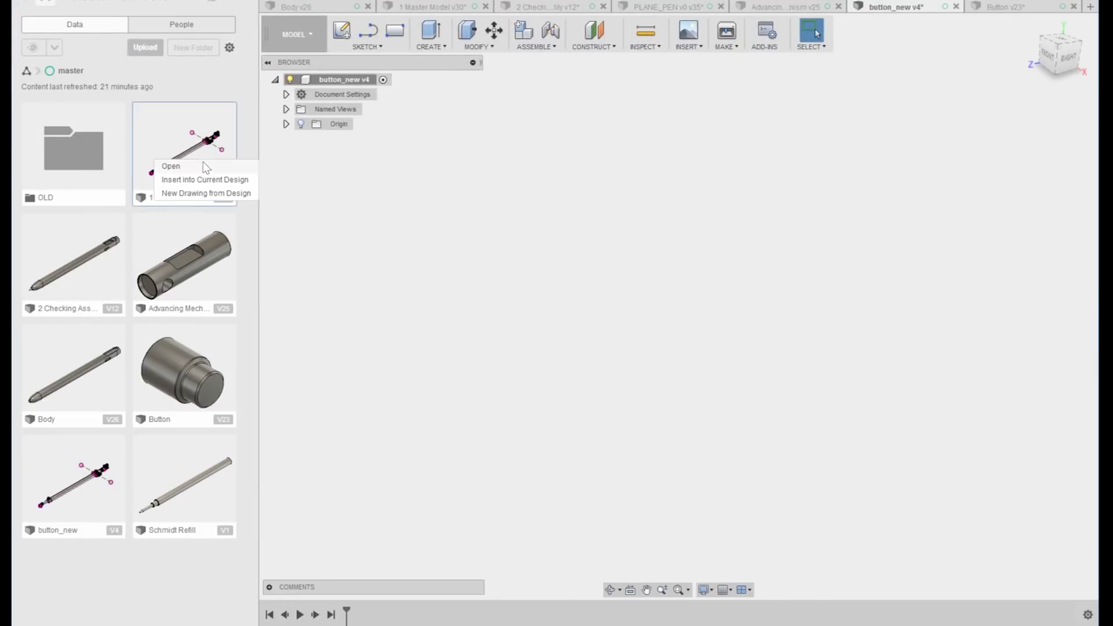
{"action": "left_click", "coordinate": [211, 176]}
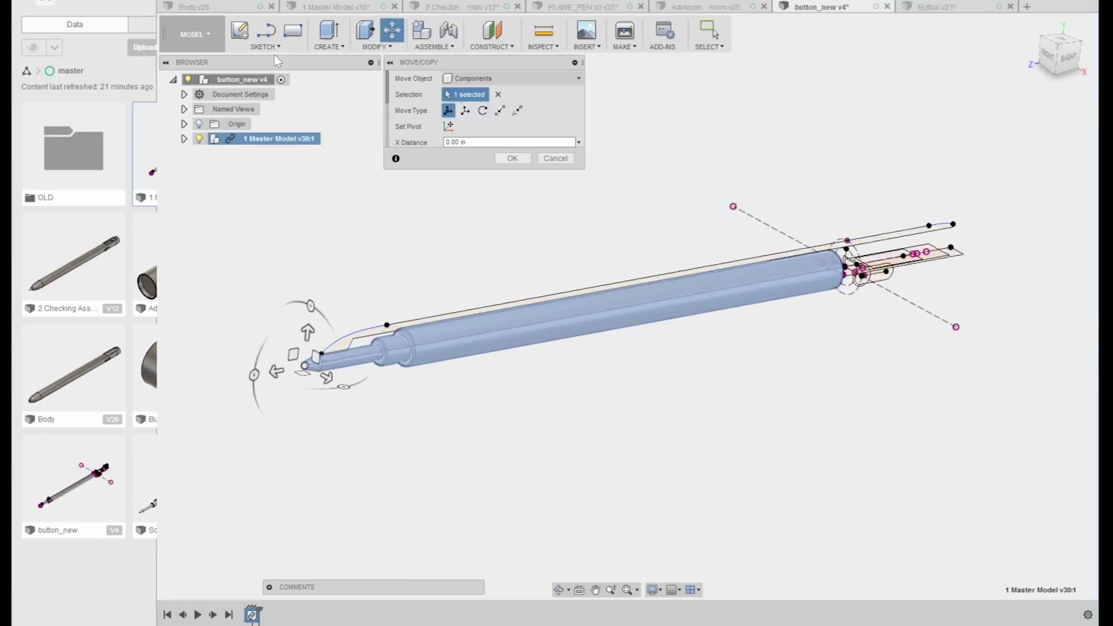
{"action": "left_click", "coordinate": [364, 159]}
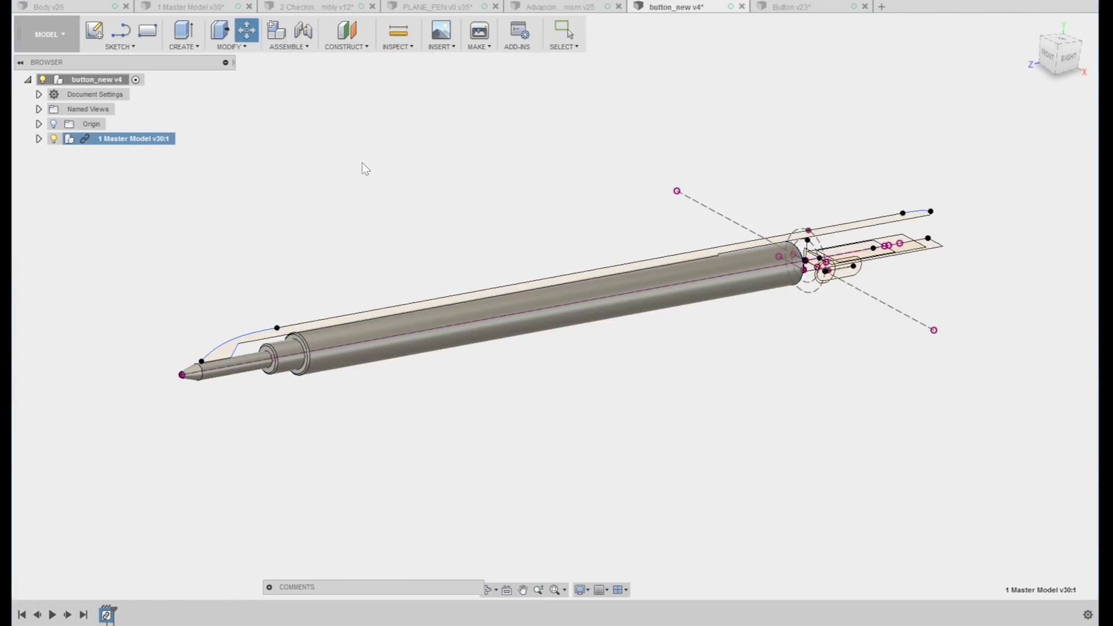
Fix the inserted 1 Master Model to the button_new root component with a rigid as-built joint
{"action": "left_click", "coordinate": [288, 46]}
{"action": "left_click", "coordinate": [298, 90]}
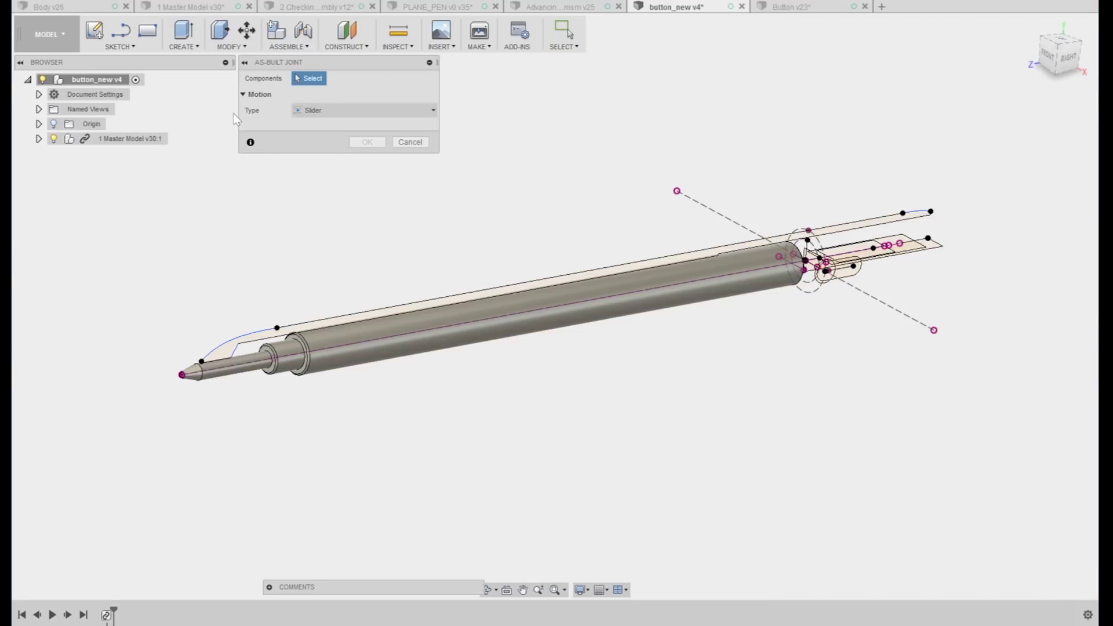
{"action": "left_click", "coordinate": [160, 141]}
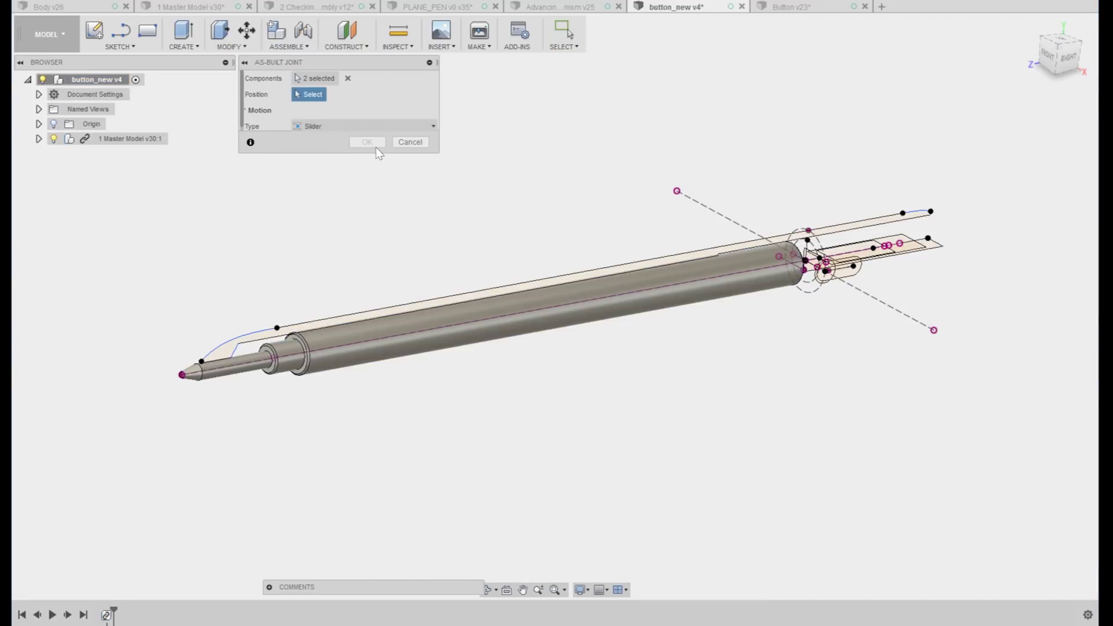
{"action": "left_click", "coordinate": [328, 124]}
{"action": "left_click", "coordinate": [323, 141]}
{"action": "left_click", "coordinate": [364, 141]}
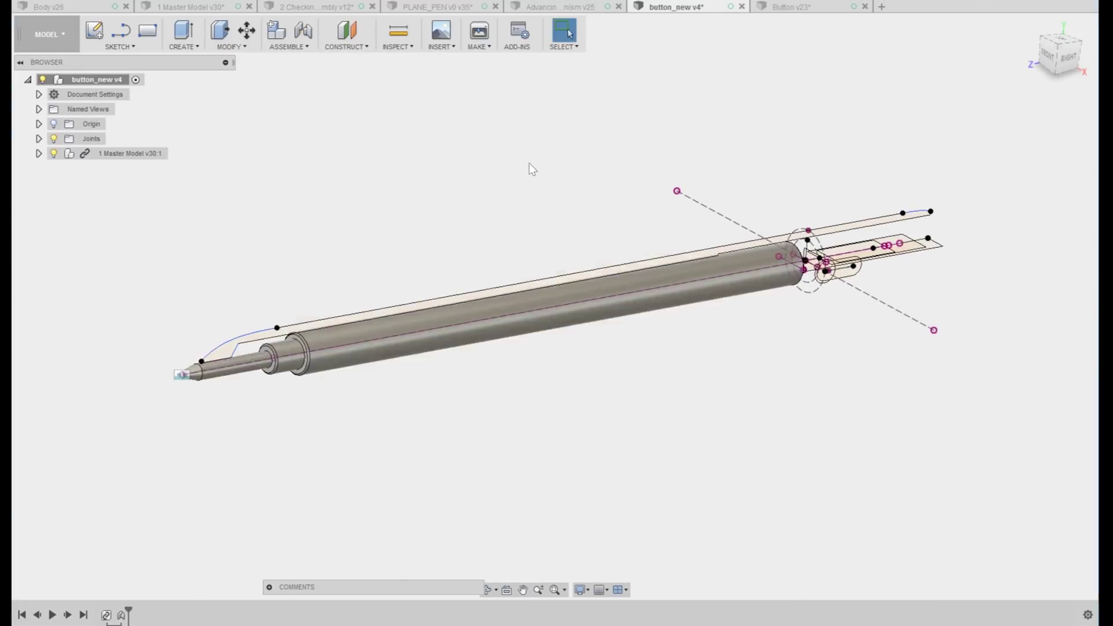
Revolve both regions of the button profile about the button's centre axis as a new component, and hide the 1 Master Model component
{"action": "scroll", "coordinate": [527, 208], "scroll_direction": "down", "scroll_amount": 2}
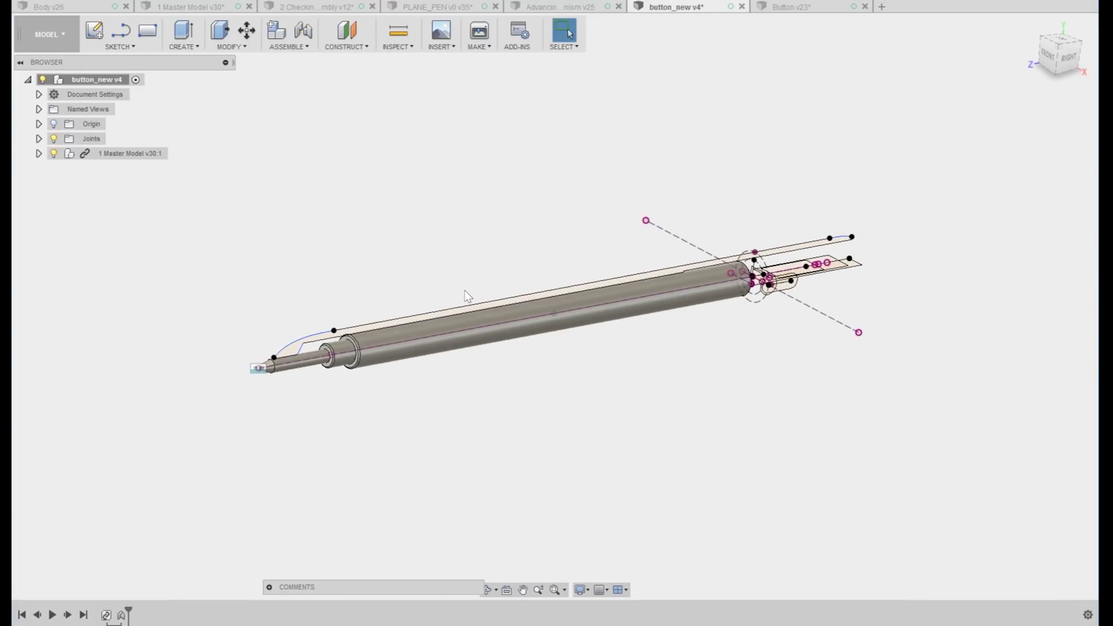
{"action": "scroll", "coordinate": [614, 316], "scroll_direction": "up", "scroll_amount": 5}
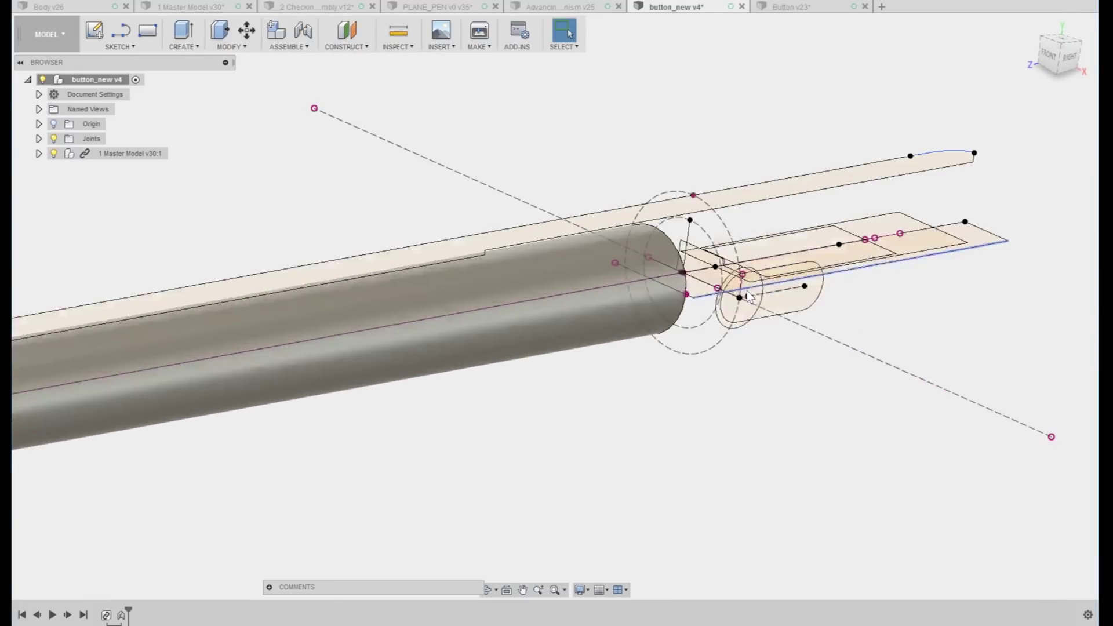
{"action": "middle_click_drag", "start_coordinate": [614, 316], "coordinate": [628, 322], "text": "shift"}
{"action": "scroll", "coordinate": [558, 207], "scroll_direction": "up", "scroll_amount": 4}
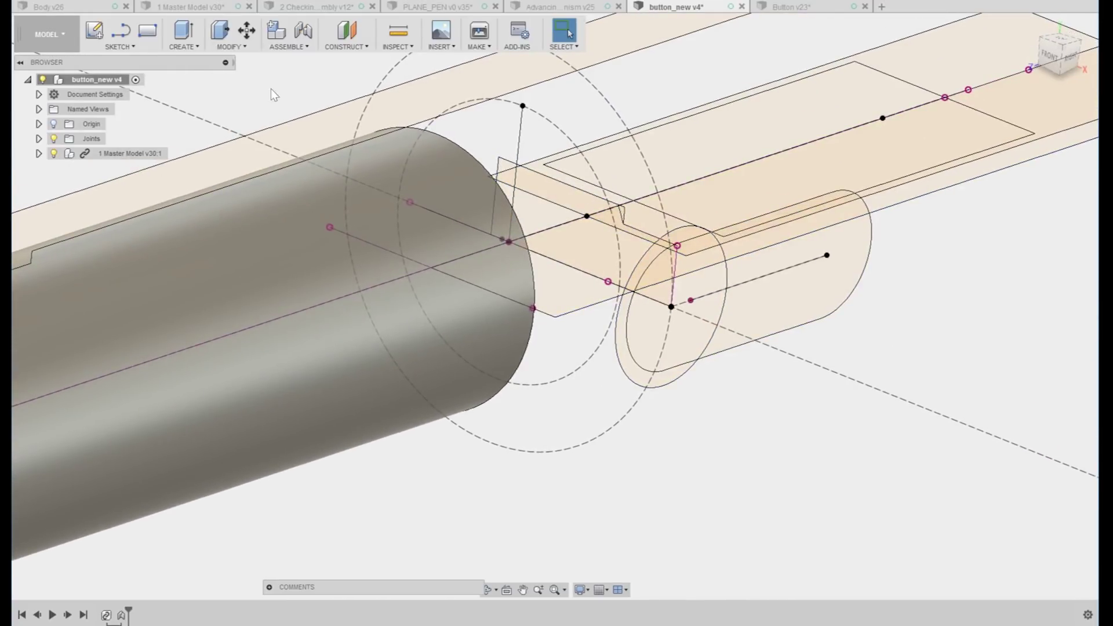
{"action": "left_click", "coordinate": [184, 44]}
{"action": "left_click", "coordinate": [192, 90]}
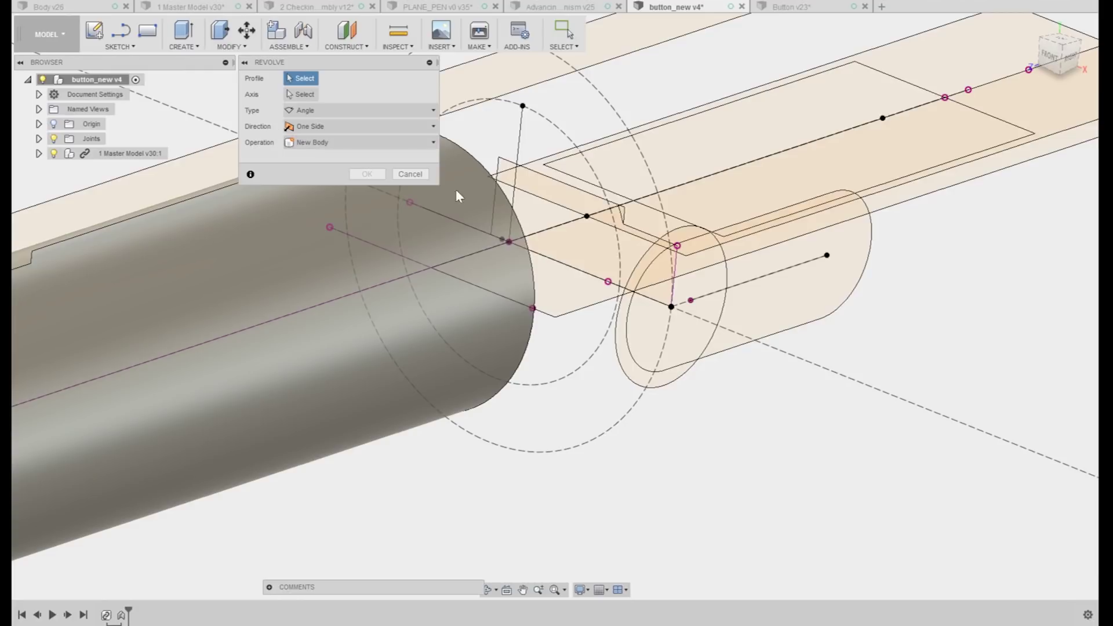
{"action": "left_click", "coordinate": [316, 142]}
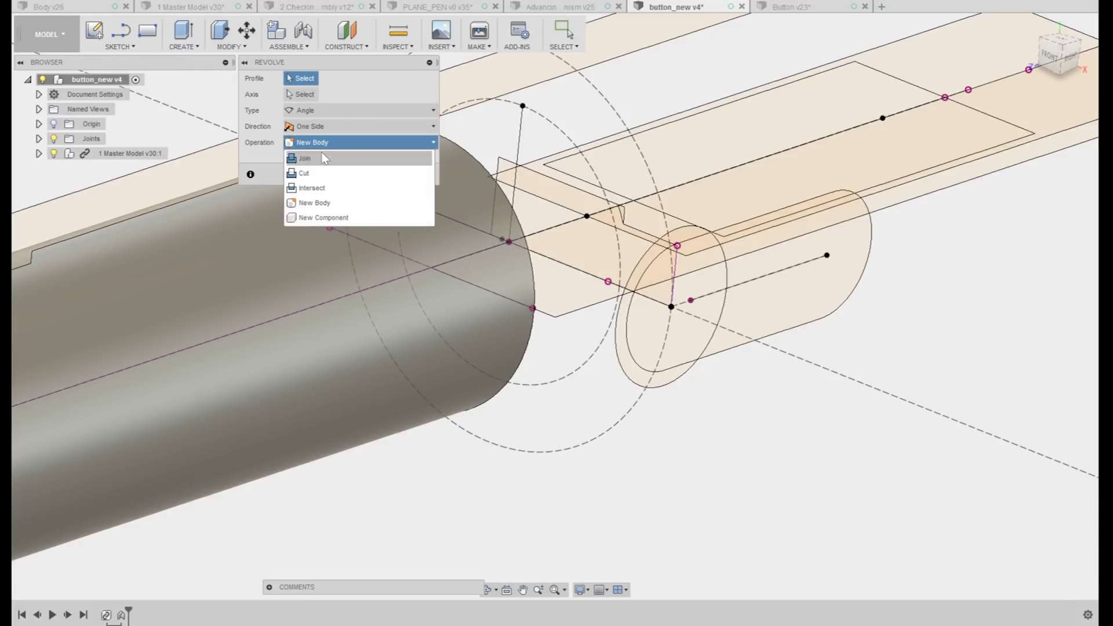
{"action": "left_click", "coordinate": [325, 219]}
{"action": "left_click", "coordinate": [583, 241]}
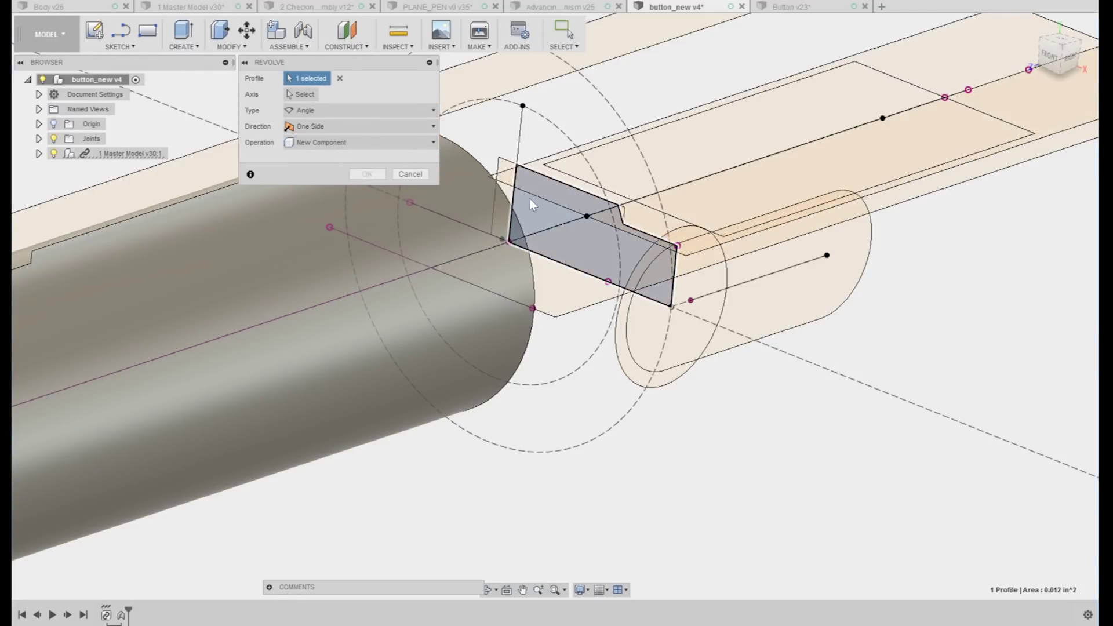
{"action": "left_click", "coordinate": [509, 174]}
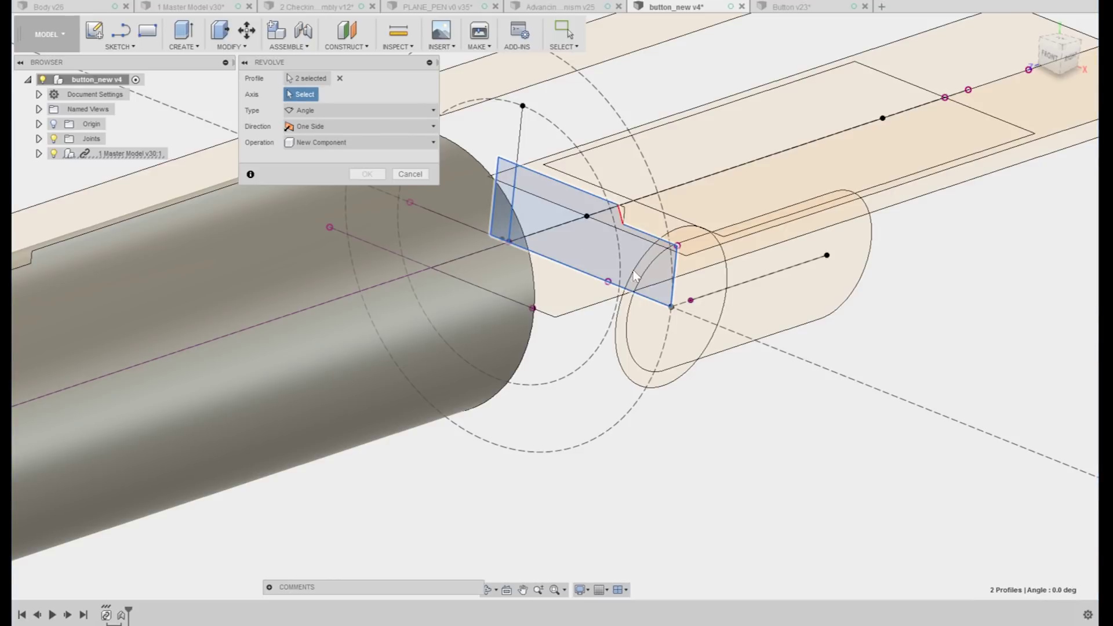
{"action": "left_click", "coordinate": [577, 277]}
{"action": "key", "text": "Return"}
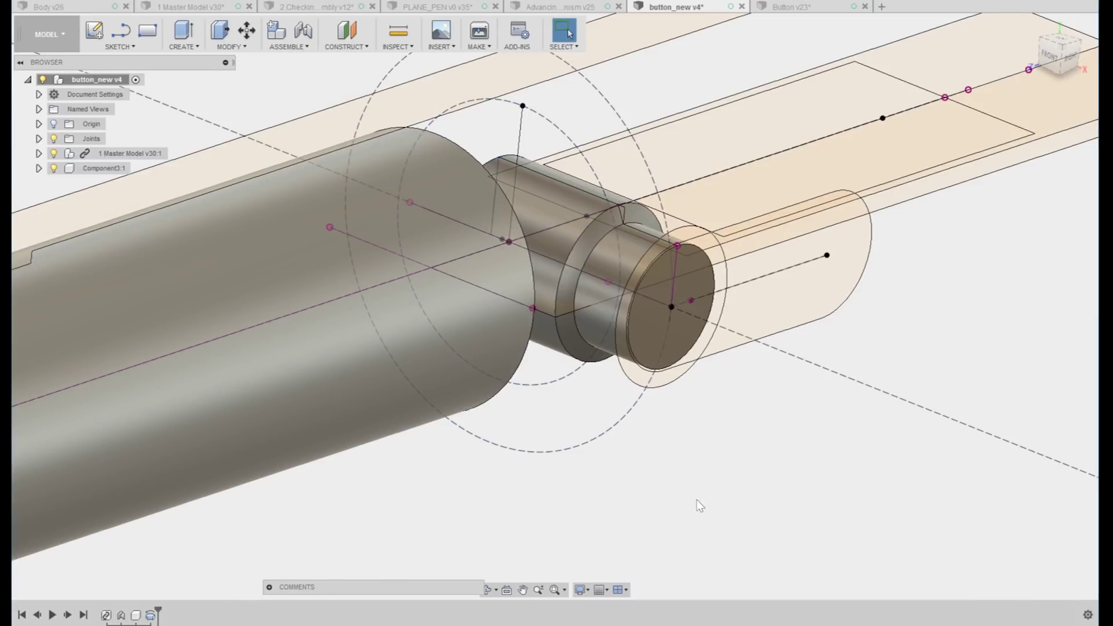
{"action": "left_click", "coordinate": [53, 153]}
{"action": "mouse_move", "coordinate": [671, 323]}
{"action": "middle_mouse_down", "text": "shift"}
{"action": "mouse_move", "coordinate": [757, 320]}
{"action": "mouse_move", "coordinate": [747, 296]}
{"action": "mouse_move", "coordinate": [580, 244]}
{"action": "mouse_move", "coordinate": [694, 270]}
{"action": "middle_mouse_up", "text": "shift"}
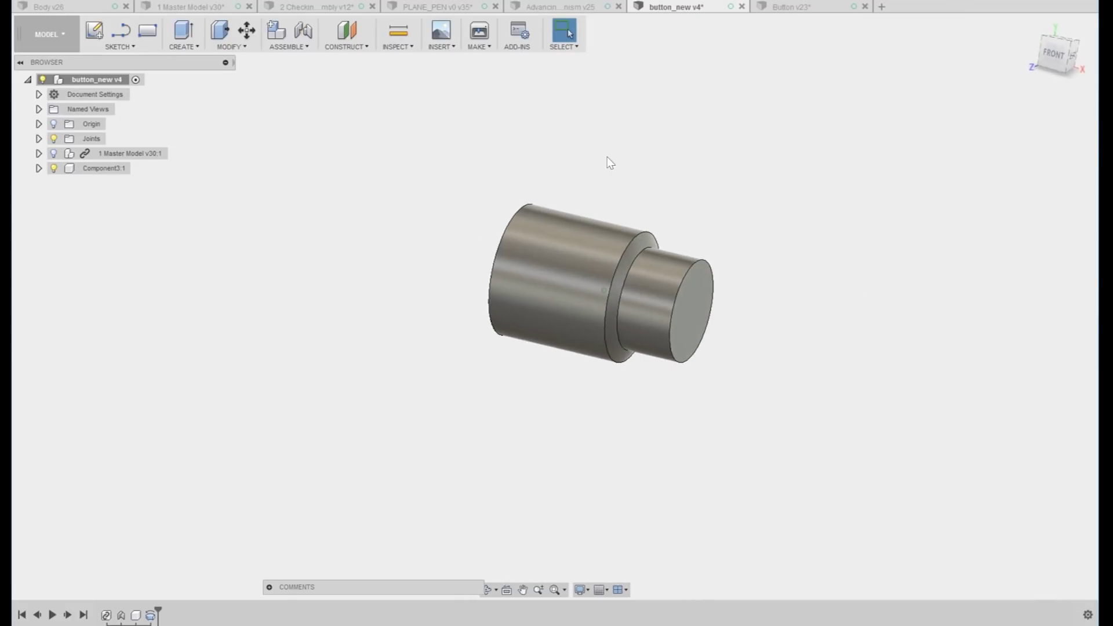
{"action": "left_click", "coordinate": [251, 49]}
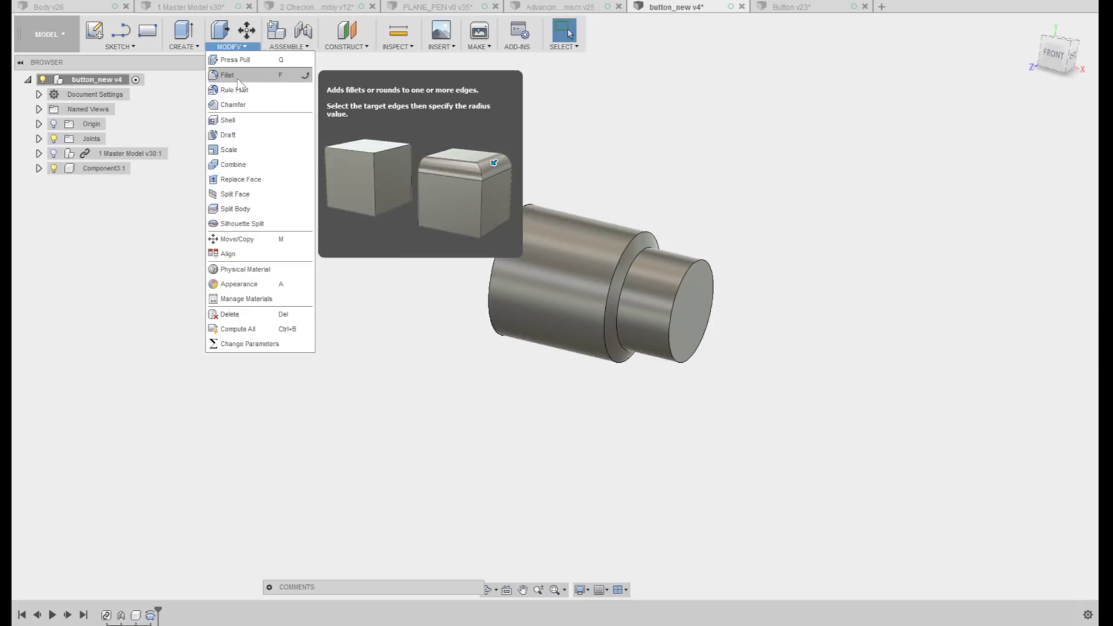
{"action": "left_click", "coordinate": [232, 104]}
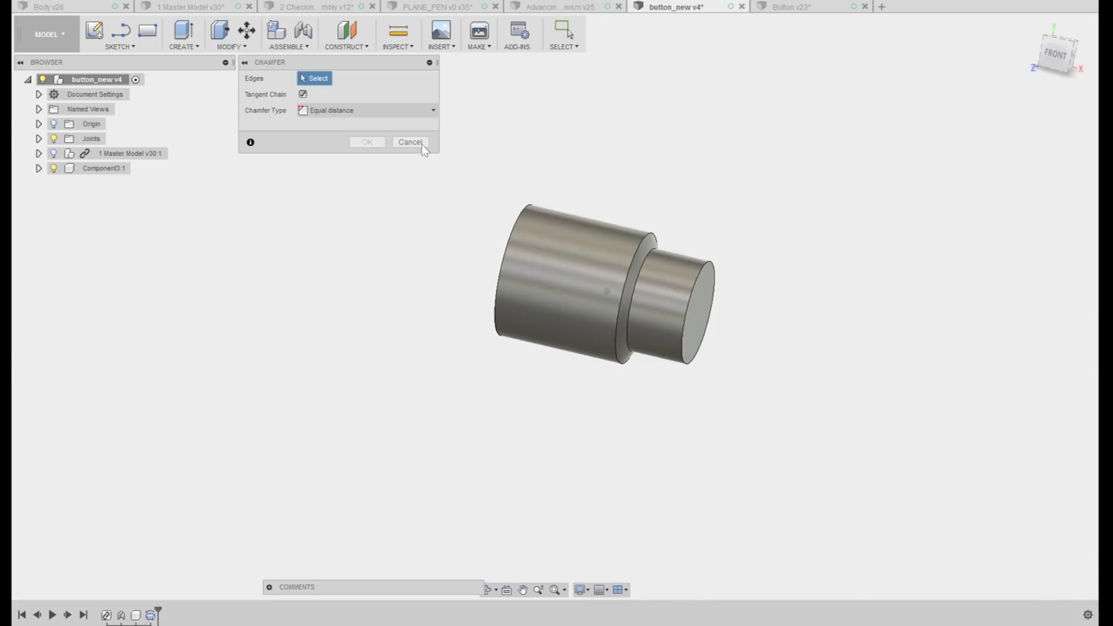
{"action": "key", "text": "Escape"}
Start a sketch on the button's large flat end face and project the face's circular outline into it
{"action": "left_click", "coordinate": [92, 33]}
{"action": "left_click", "coordinate": [633, 235]}
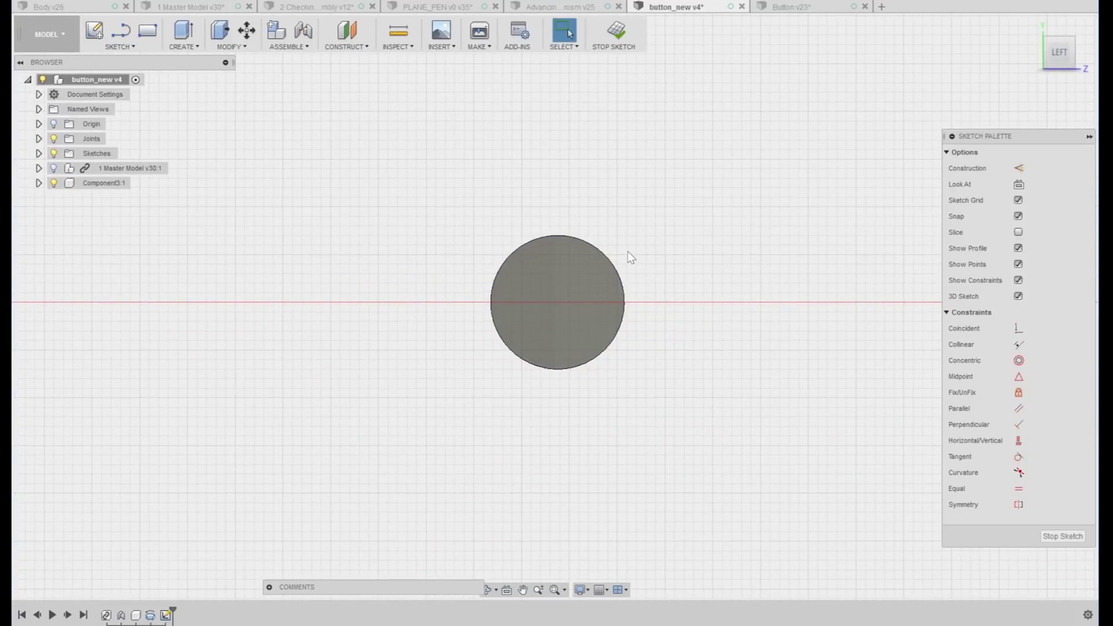
{"action": "left_click", "coordinate": [613, 266]}
{"action": "key", "text": "p"}
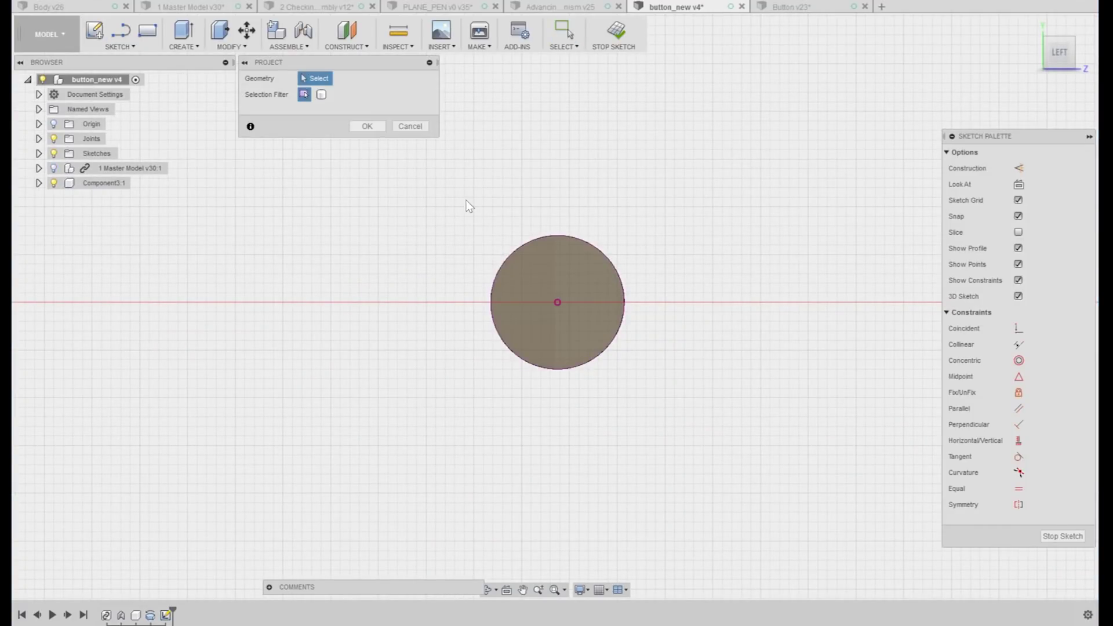
{"action": "left_click", "coordinate": [376, 129]}
Draw a 0.125 in diameter circle centred on the projected outline
{"action": "key", "text": "c"}
{"action": "left_click", "coordinate": [557, 302]}
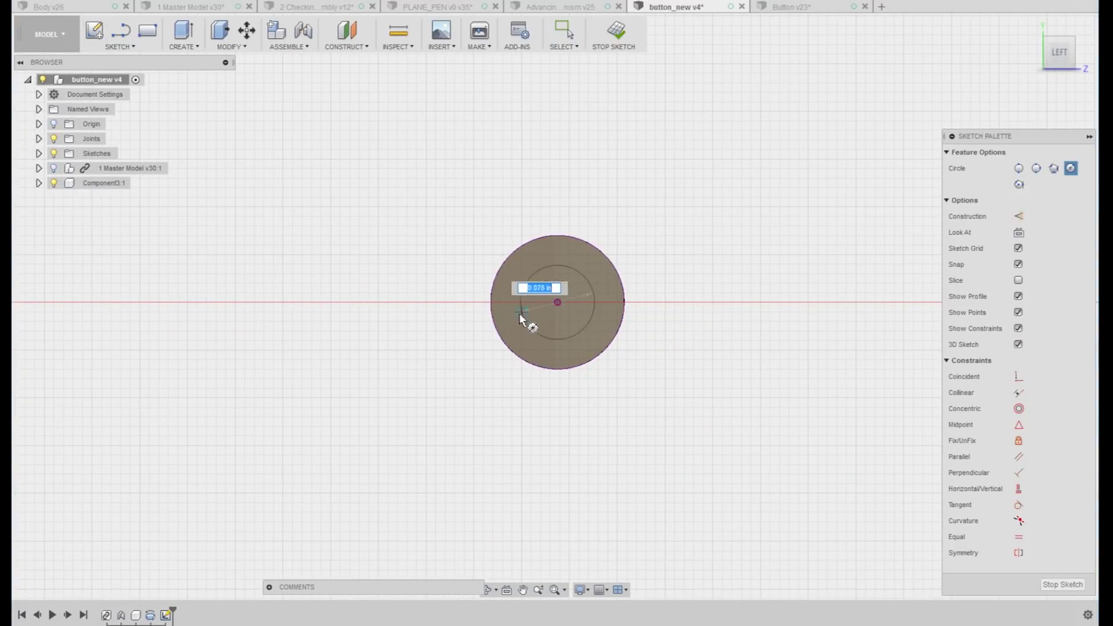
{"action": "type", "text": ".125"}
{"action": "key", "text": "Tab"}
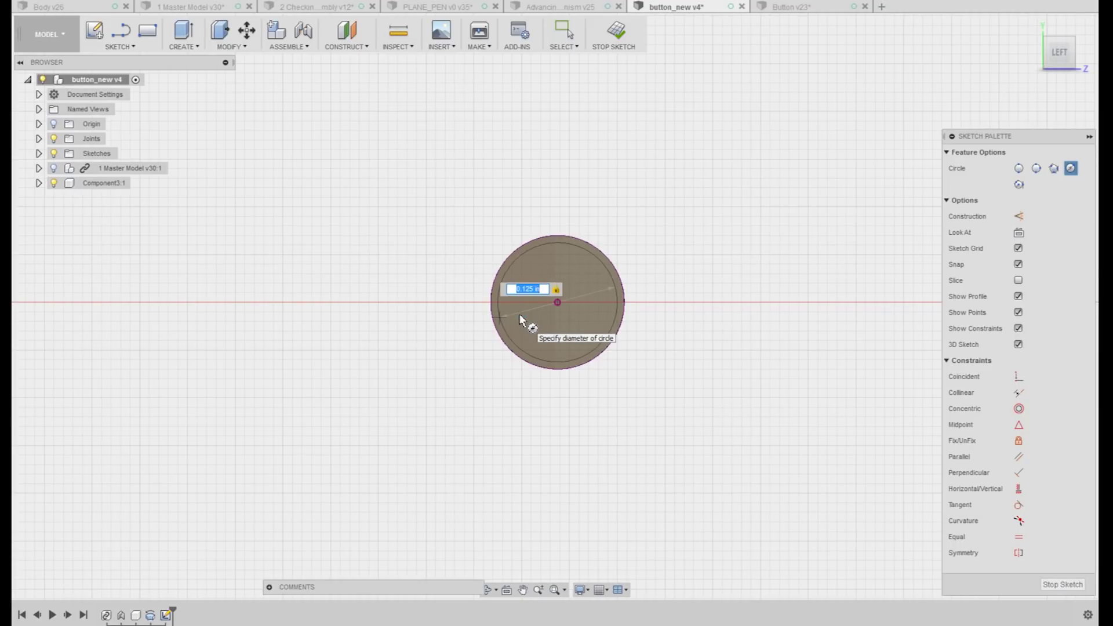
{"action": "key", "text": "Return"}
{"action": "key", "text": "Escape"}
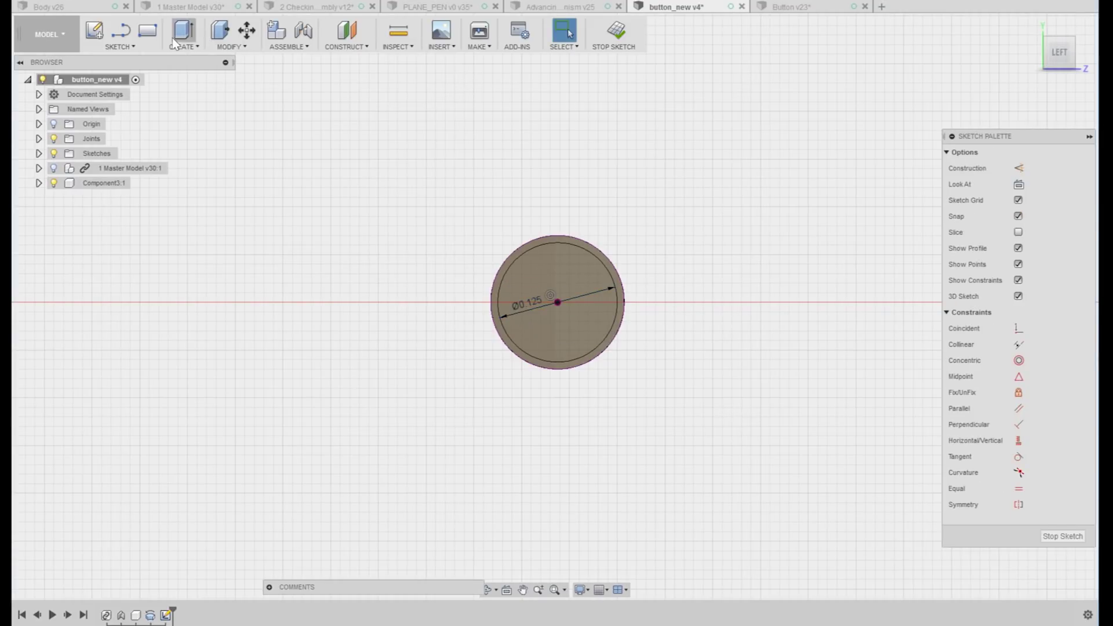
Cut the inner circle about 0.09 in deep into the button, and briefly show the master model to compare the two
{"action": "left_click", "coordinate": [174, 39]}
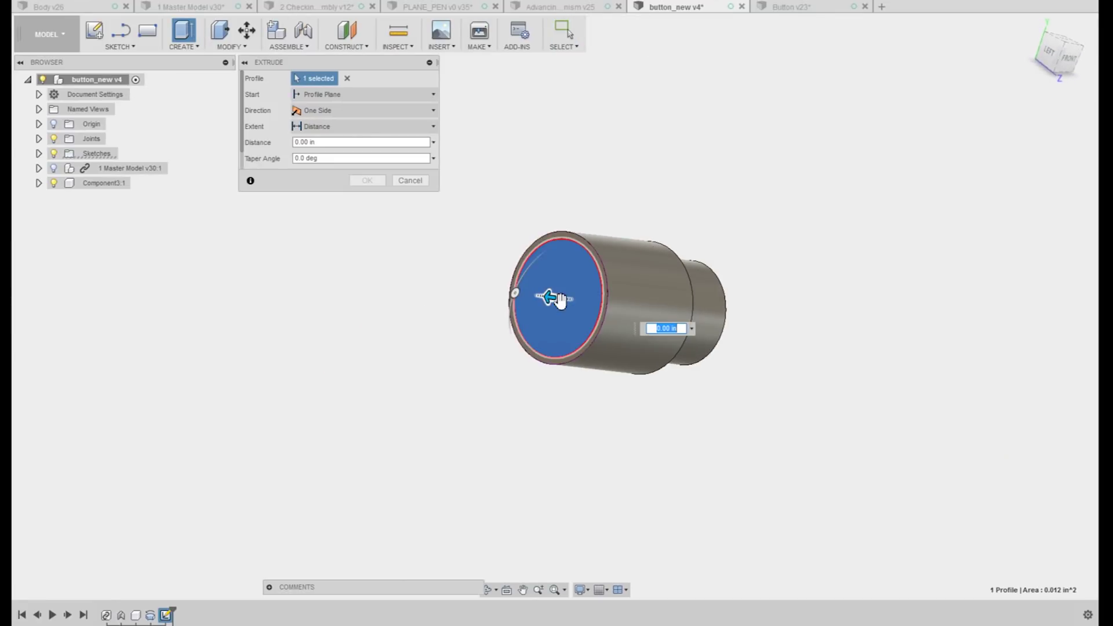
{"action": "left_click_drag", "start_coordinate": [559, 300], "coordinate": [611, 302]}
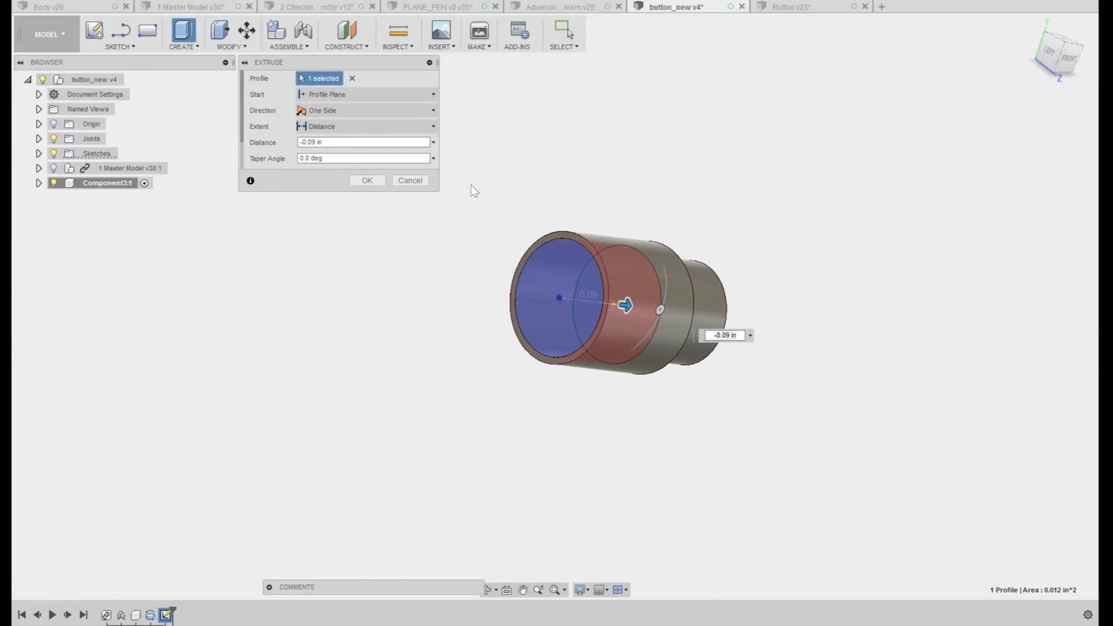
{"action": "left_click", "coordinate": [367, 181]}
{"action": "left_click", "coordinate": [51, 171]}
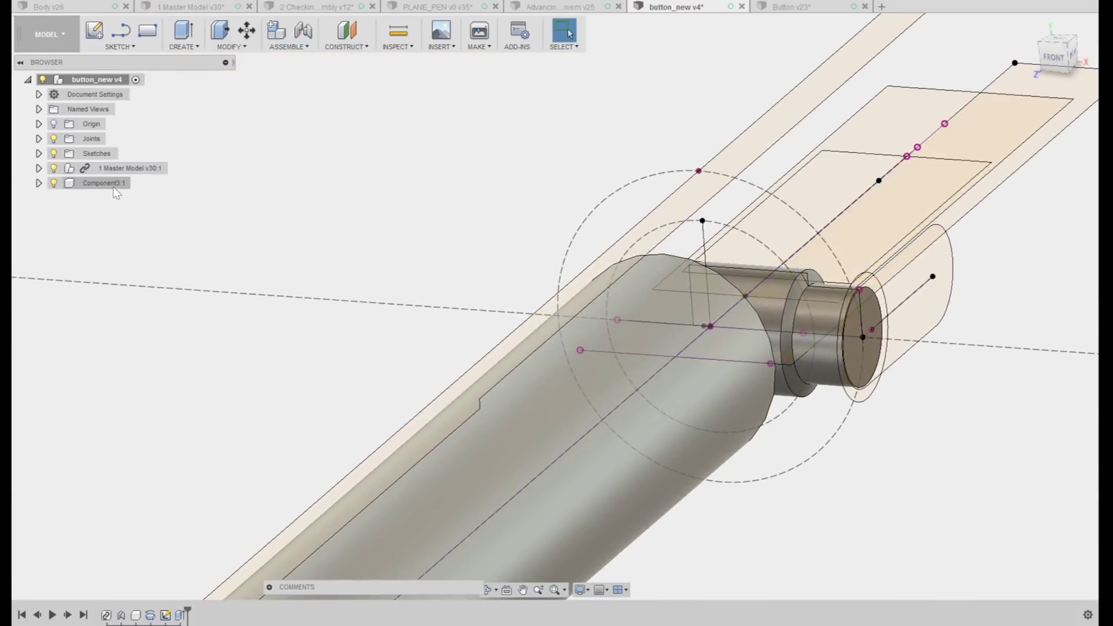
{"action": "left_click", "coordinate": [53, 168]}
{"action": "middle_click_drag", "start_coordinate": [322, 209], "coordinate": [258, 56], "text": "shift"}
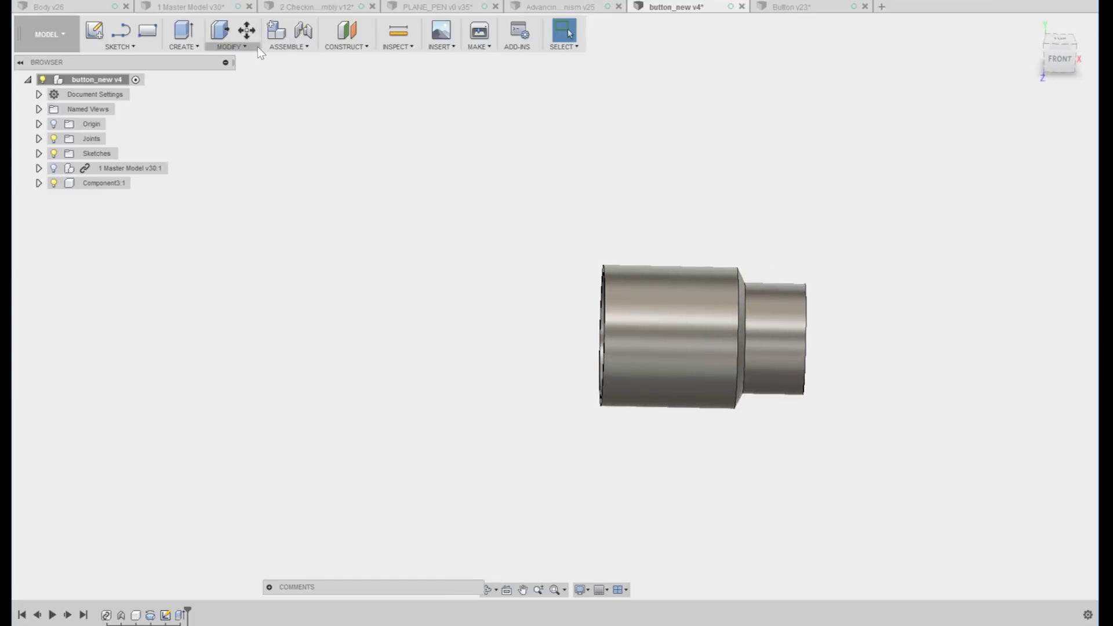
Chamfer the button's shoulder edge, small end edge and both rim edges of its open end with one small equal distance
{"action": "left_click", "coordinate": [262, 47]}
{"action": "left_click", "coordinate": [232, 46]}
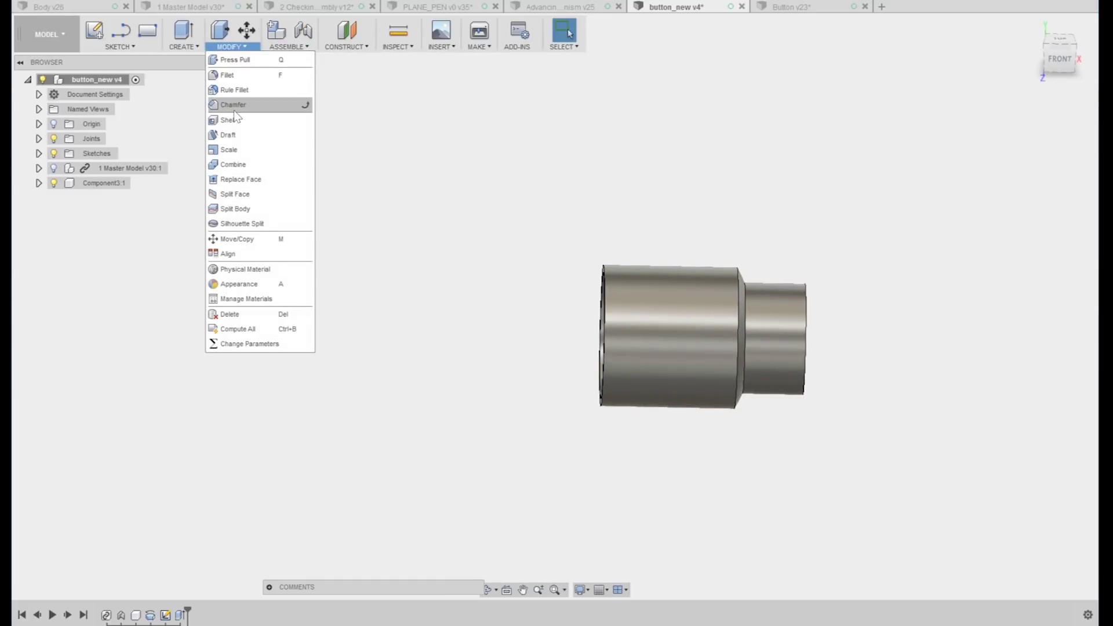
{"action": "left_click", "coordinate": [234, 108]}
{"action": "middle_click_drag", "start_coordinate": [583, 211], "coordinate": [752, 306], "text": "shift"}
{"action": "left_click", "coordinate": [727, 300]}
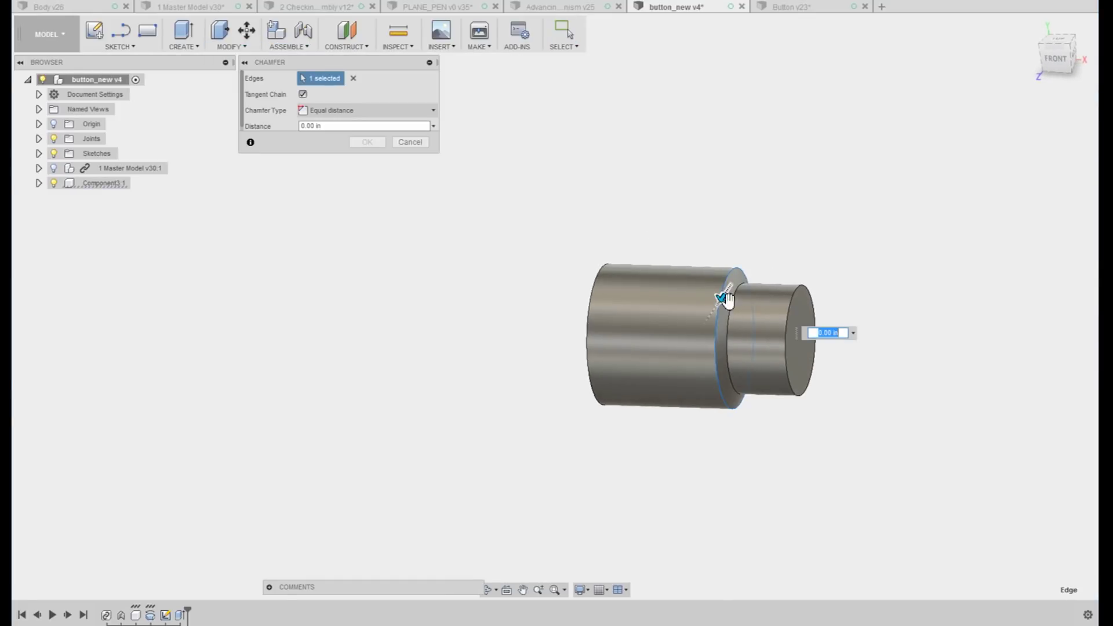
{"action": "left_click", "coordinate": [812, 319]}
{"action": "left_click", "coordinate": [589, 313]}
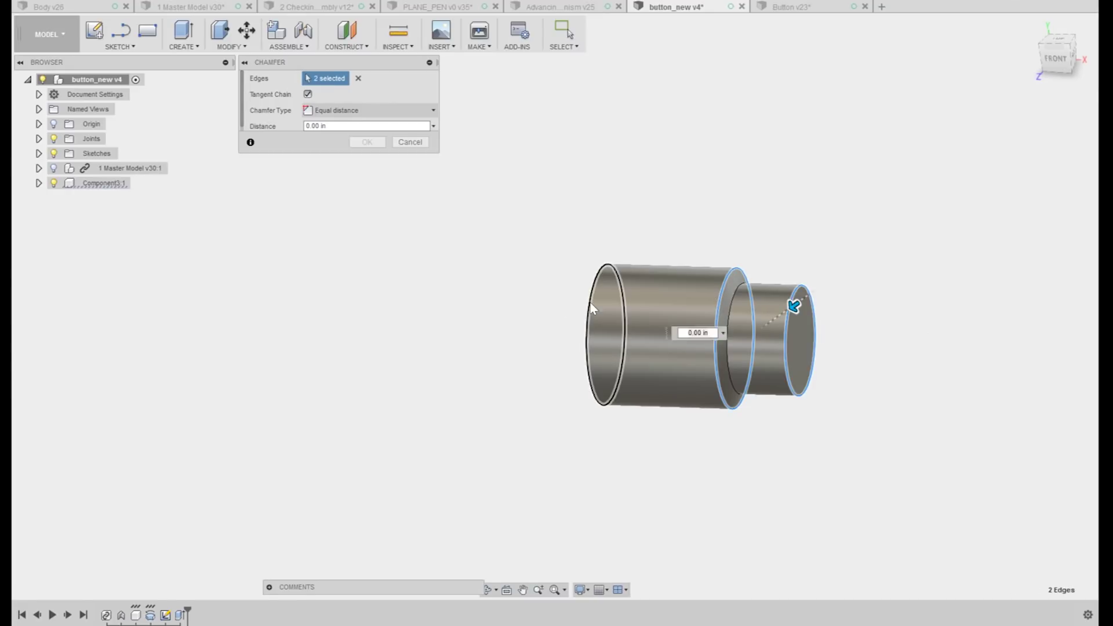
{"action": "middle_click_drag", "start_coordinate": [588, 313], "coordinate": [659, 315], "text": "shift"}
{"action": "left_click", "coordinate": [619, 277]}
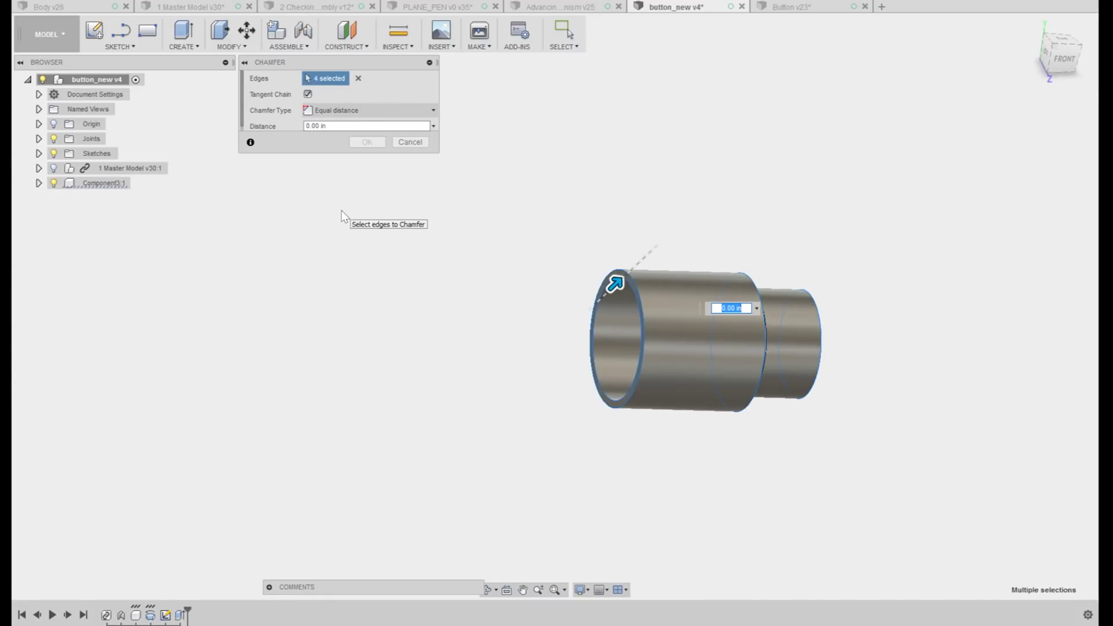
{"action": "type", "text": ".0"}
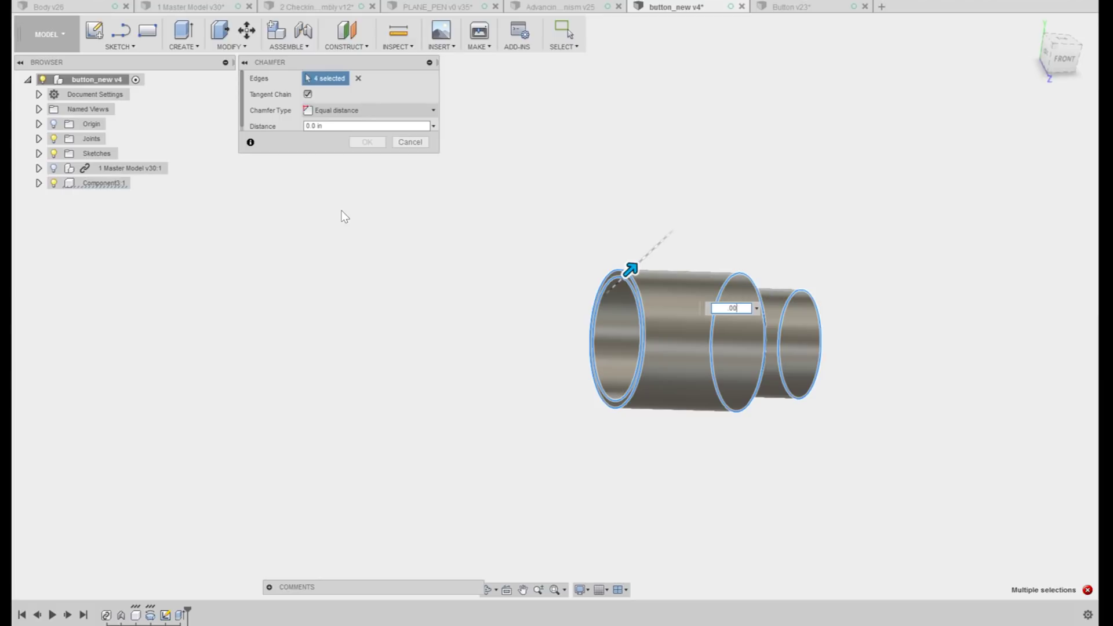
{"action": "key", "text": "Return"}
{"action": "mouse_move", "coordinate": [577, 228]}
{"action": "middle_mouse_down", "text": "shift"}
{"action": "mouse_move", "coordinate": [775, 271]}
{"action": "mouse_move", "coordinate": [472, 199]}
{"action": "mouse_move", "coordinate": [611, 293]}
{"action": "mouse_move", "coordinate": [708, 318]}
{"action": "mouse_move", "coordinate": [688, 280]}
{"action": "mouse_move", "coordinate": [477, 198]}
{"action": "mouse_move", "coordinate": [767, 315]}
{"action": "mouse_move", "coordinate": [283, 234]}
{"action": "mouse_move", "coordinate": [439, 260]}
{"action": "mouse_move", "coordinate": [631, 319]}
{"action": "mouse_move", "coordinate": [519, 269]}
{"action": "mouse_move", "coordinate": [614, 216]}
{"action": "mouse_move", "coordinate": [634, 285]}
{"action": "mouse_move", "coordinate": [615, 272]}
{"action": "middle_mouse_up", "text": "shift"}
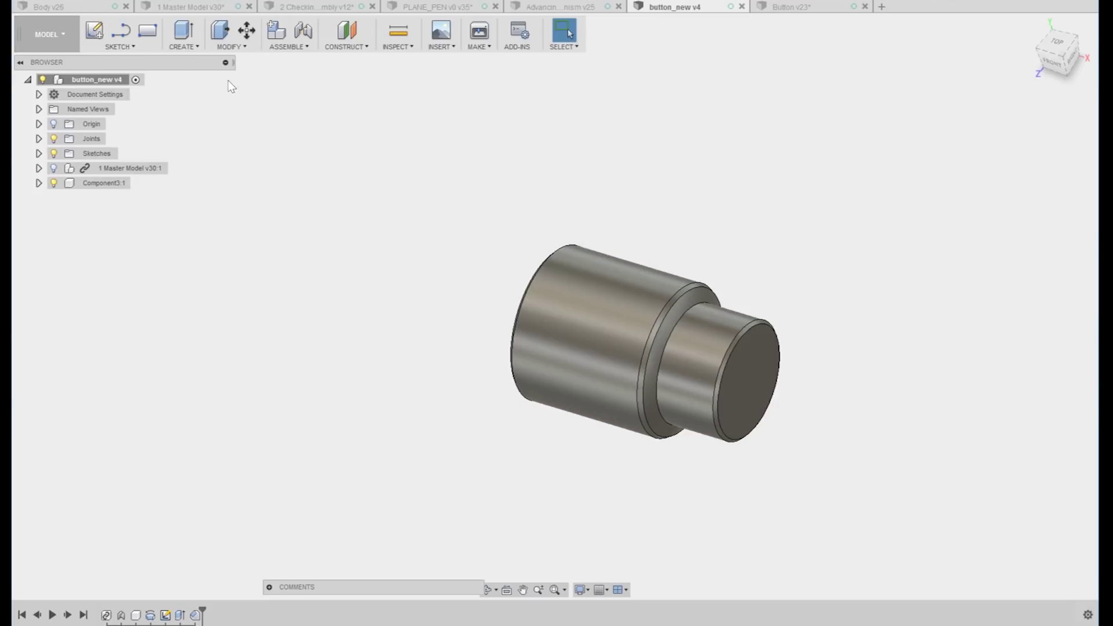
Open the Body design, show its 1 Master Model component, and examine the body's first revolve and the sketches around both slots
{"action": "left_click", "coordinate": [89, 5]}
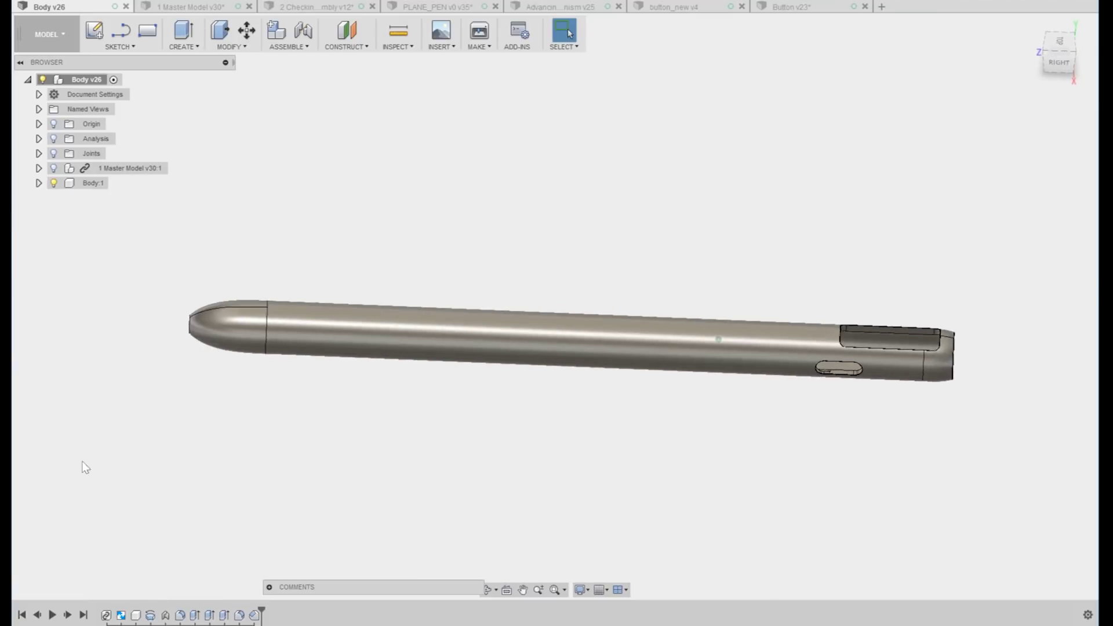
{"action": "left_click", "coordinate": [53, 169]}
{"action": "left_click", "coordinate": [53, 169]}
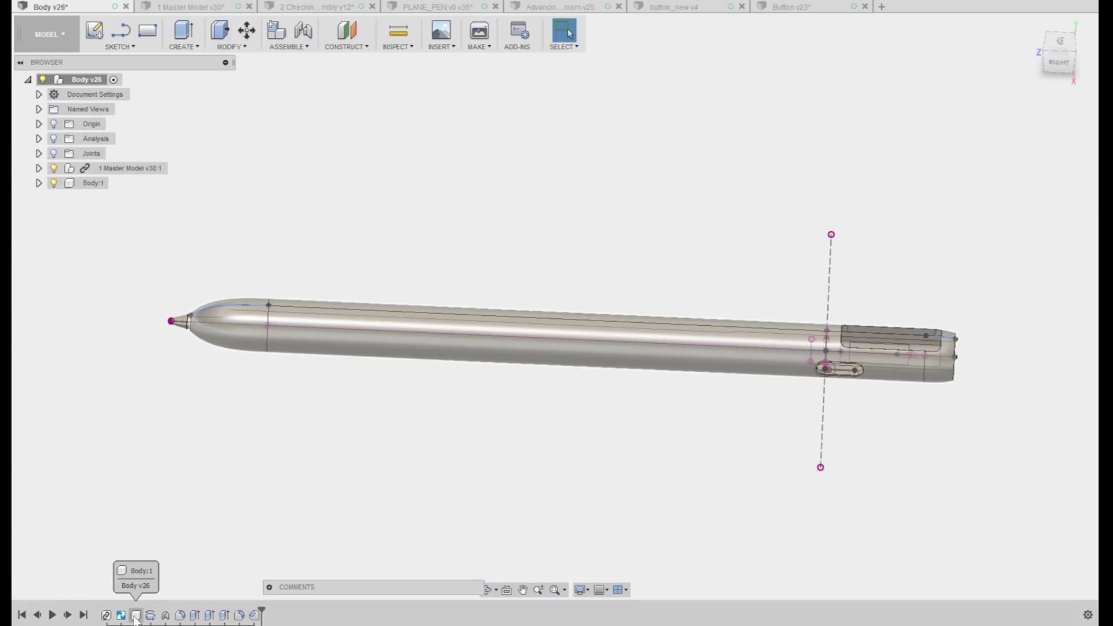
{"action": "left_click", "coordinate": [152, 616]}
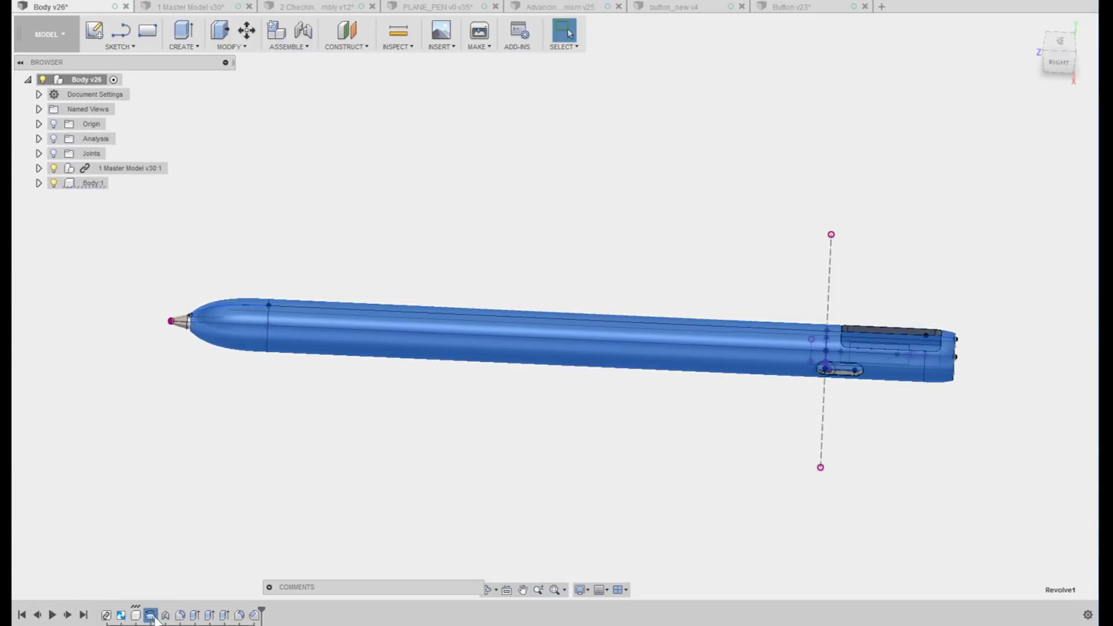
{"action": "left_click", "coordinate": [253, 558]}
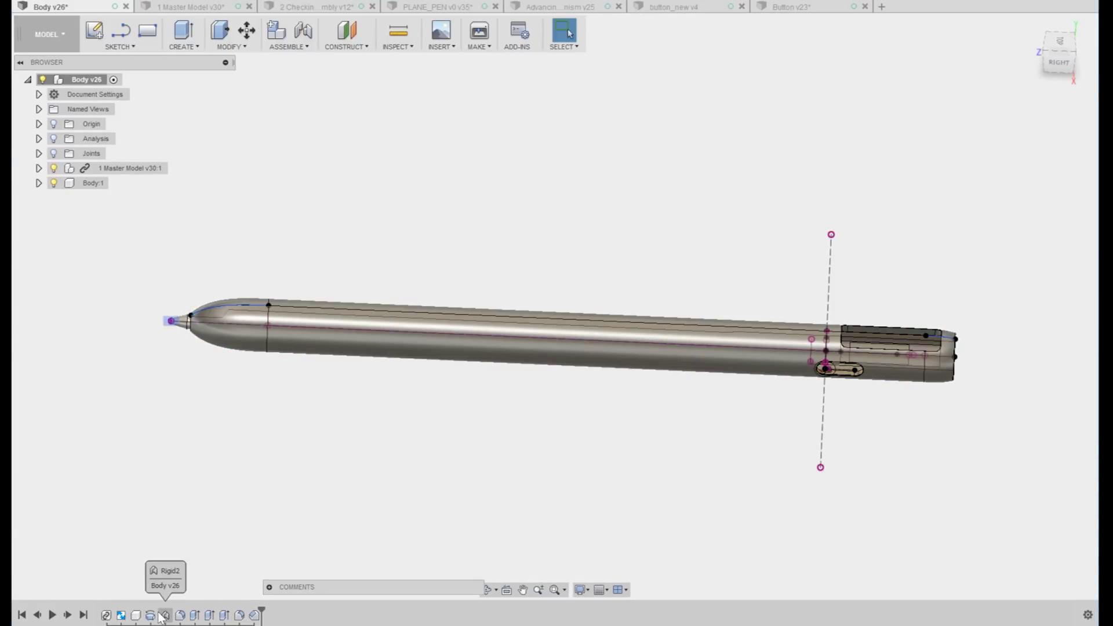
{"action": "scroll", "coordinate": [916, 382], "scroll_direction": "up", "scroll_amount": 10}
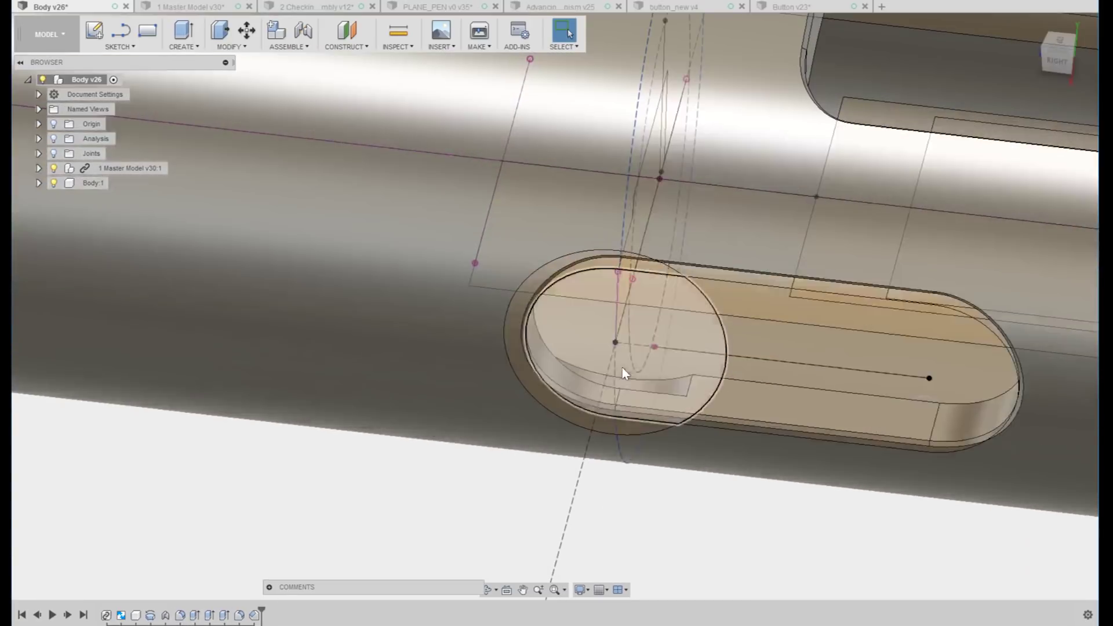
{"action": "middle_click_drag", "start_coordinate": [659, 384], "coordinate": [859, 321], "text": "shift"}
{"action": "middle_click_drag", "start_coordinate": [599, 400], "coordinate": [837, 201], "text": "shift"}
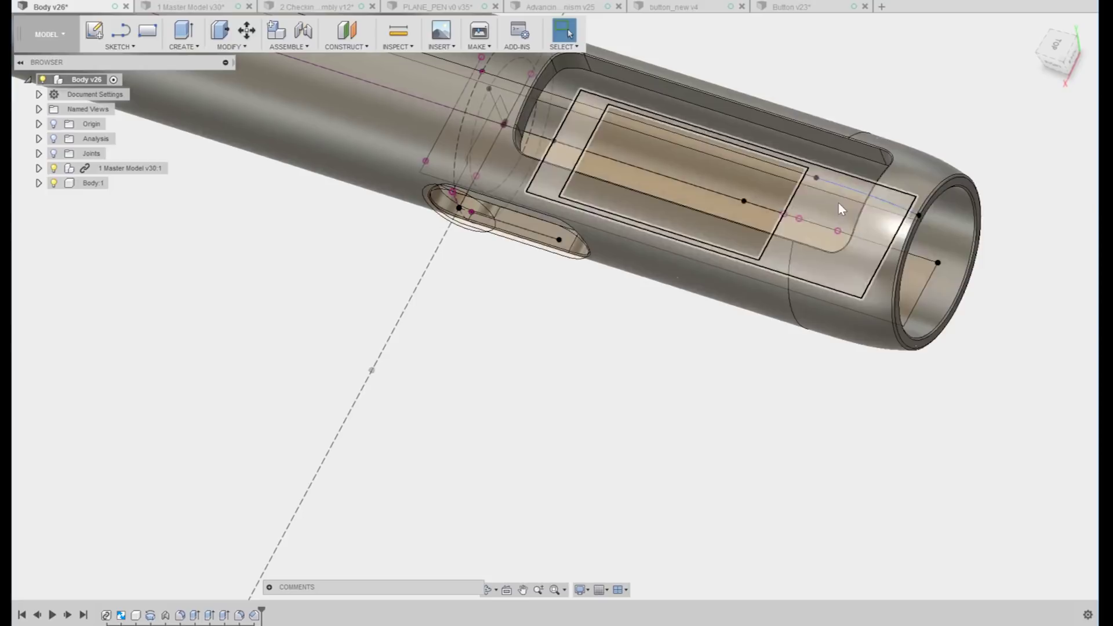
{"action": "middle_click_drag", "start_coordinate": [715, 165], "coordinate": [577, 239], "text": "shift"}
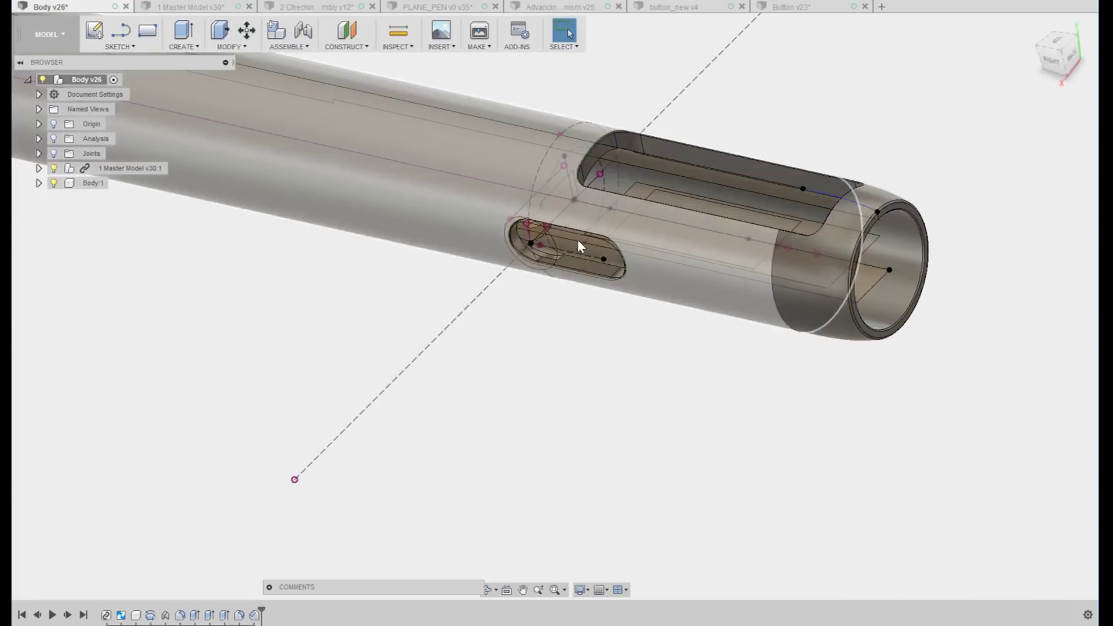
{"action": "scroll", "coordinate": [577, 239], "scroll_direction": "down", "scroll_amount": 3}
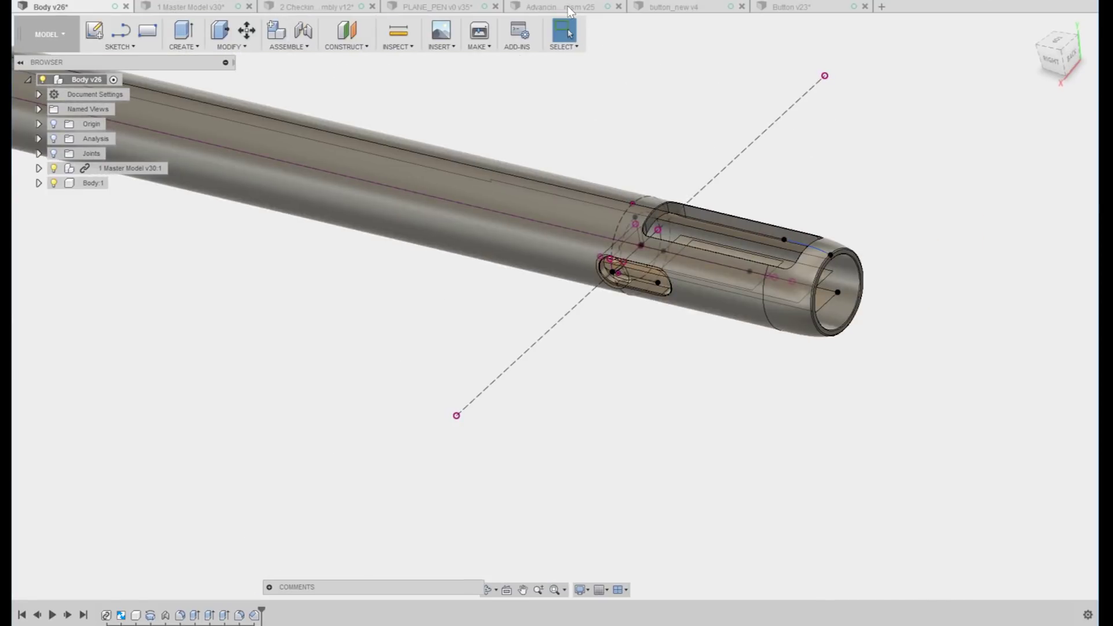
Open the Advancing Mechanism and Button designs and examine both finished parts from several sides
{"action": "left_click", "coordinate": [574, 8]}
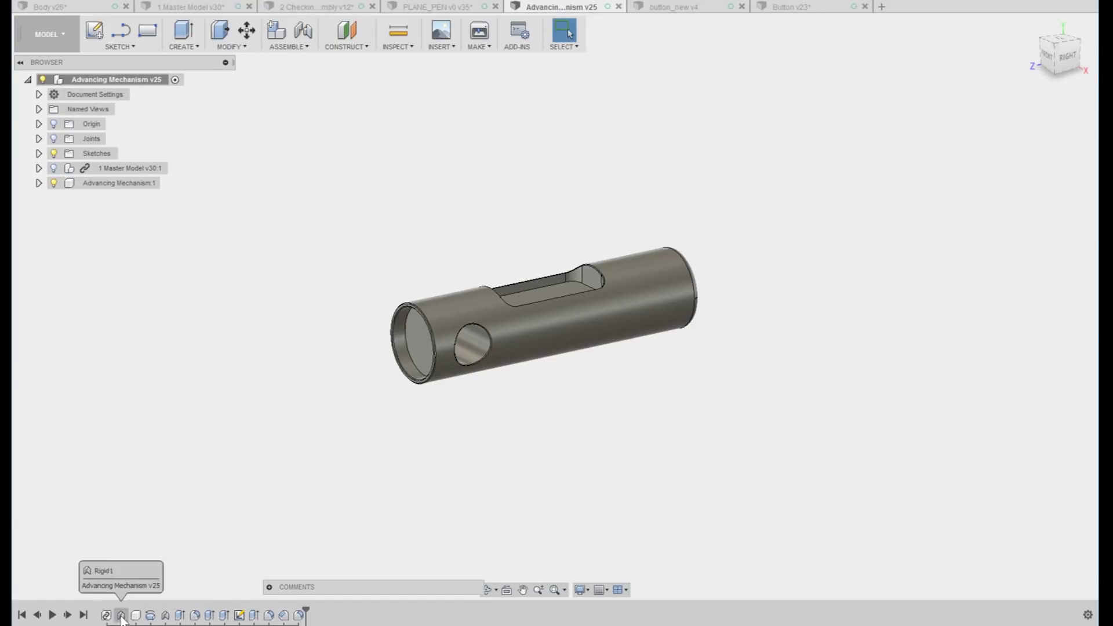
{"action": "middle_click_drag", "start_coordinate": [591, 415], "coordinate": [608, 75], "text": "shift"}
{"action": "left_click", "coordinate": [790, 7]}
{"action": "middle_click_drag", "start_coordinate": [593, 269], "coordinate": [707, 116], "text": "shift"}
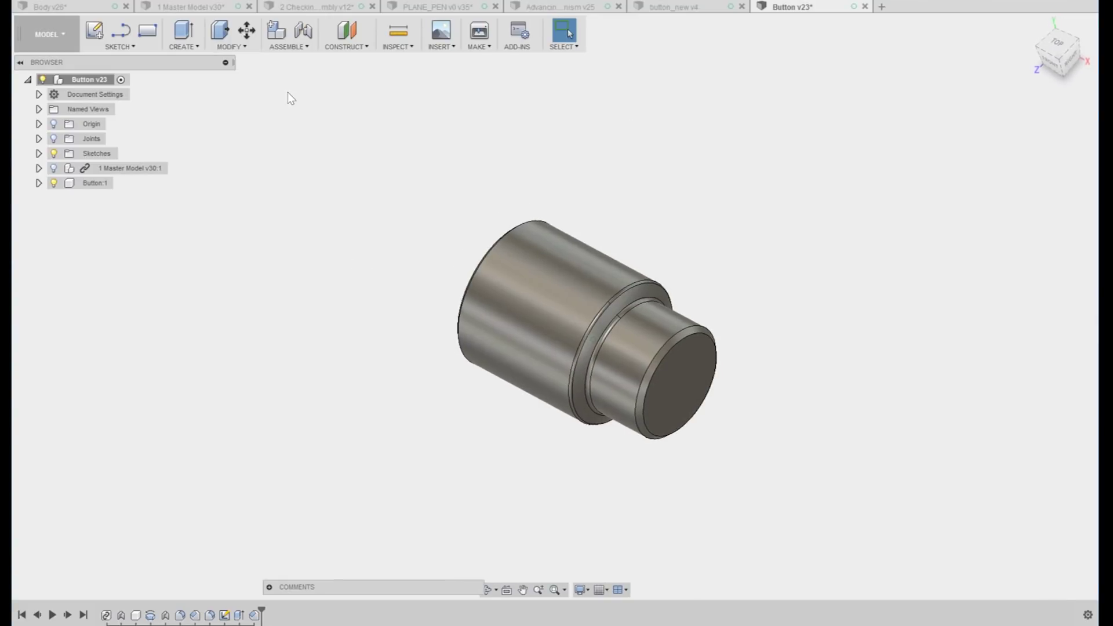
{"action": "middle_click_drag", "start_coordinate": [288, 99], "coordinate": [444, 200], "text": "shift"}
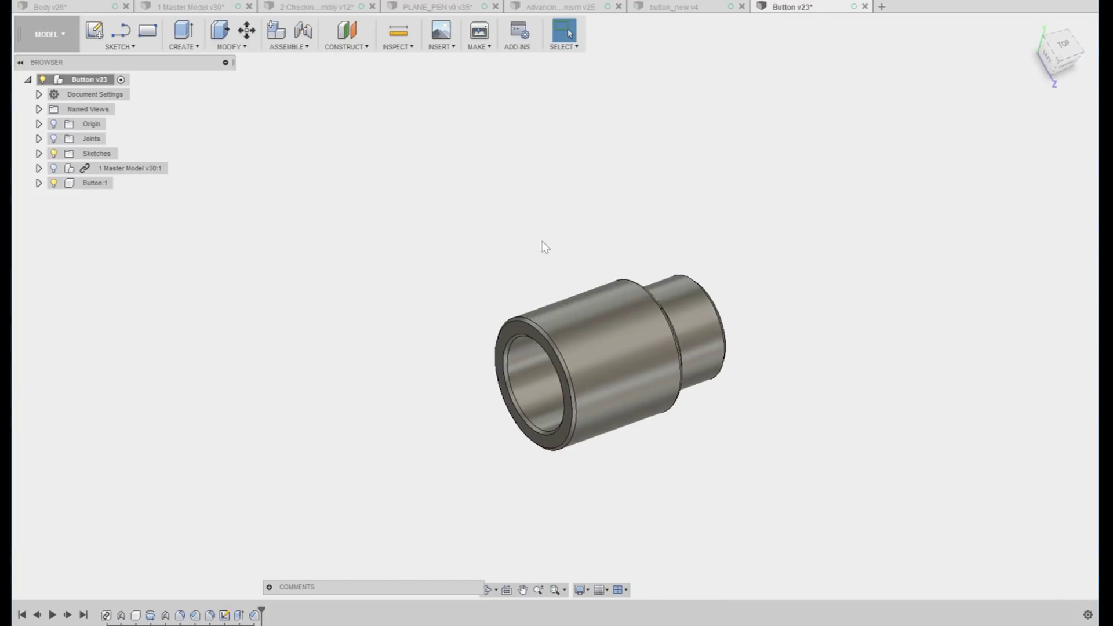
{"action": "middle_click_drag", "start_coordinate": [731, 242], "coordinate": [378, 96], "text": "shift"}
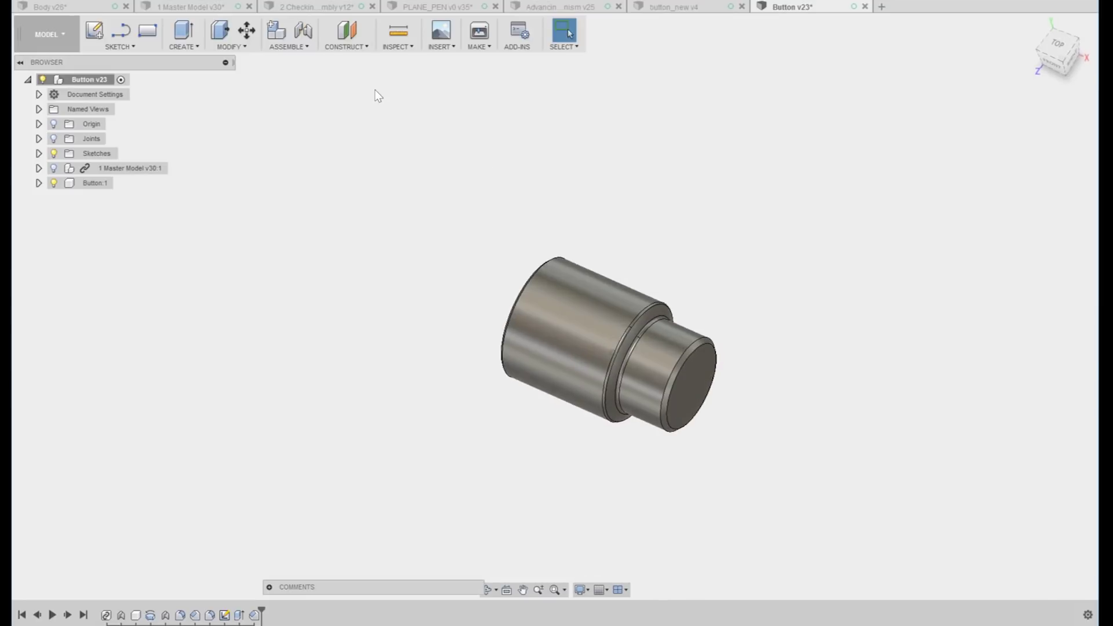
Switch to the 2 Checking Assembly design, view the pen from several sides, and hide its Button component
{"action": "left_click", "coordinate": [335, 8]}
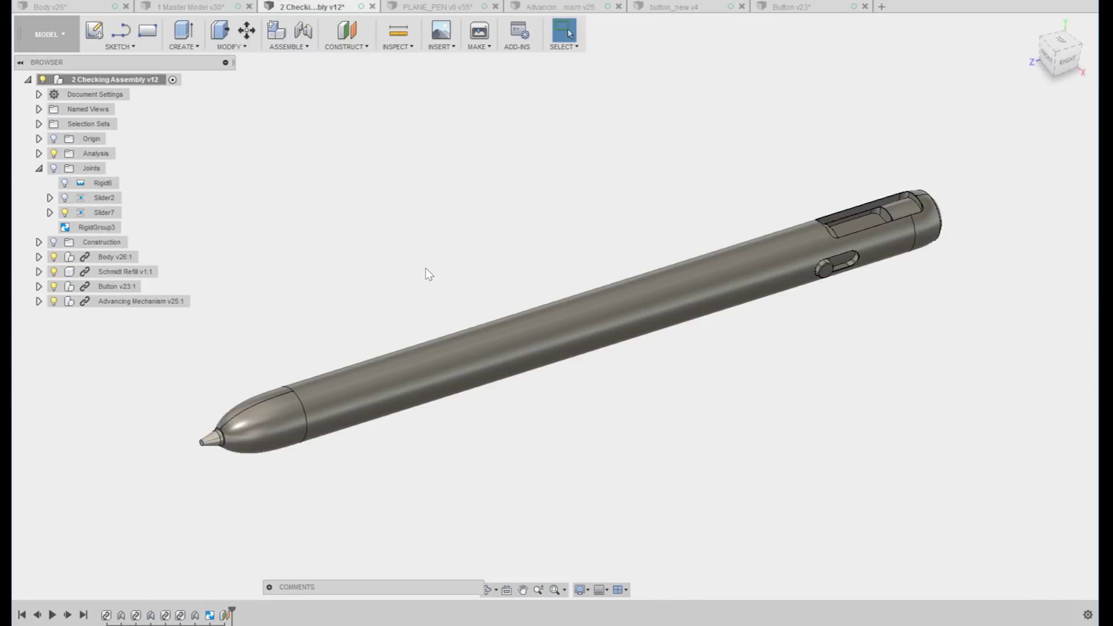
{"action": "middle_click_drag", "start_coordinate": [573, 280], "coordinate": [528, 475], "text": "shift"}
{"action": "middle_click_drag", "start_coordinate": [256, 418], "coordinate": [240, 359], "text": "shift"}
{"action": "middle_click_drag", "start_coordinate": [476, 292], "coordinate": [496, 294], "text": "shift"}
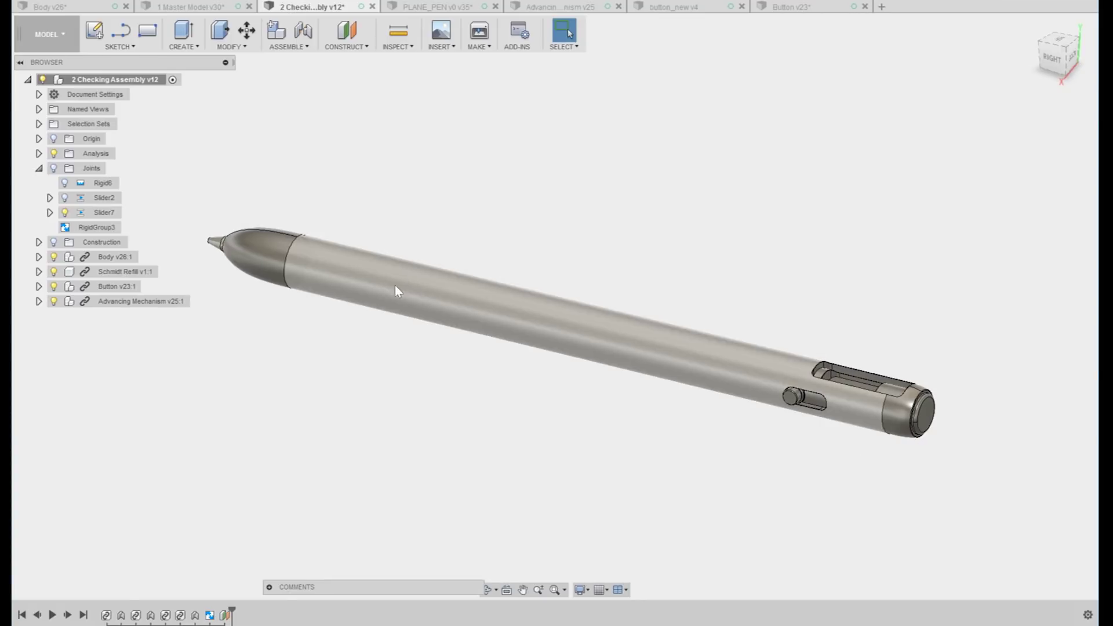
{"action": "left_click", "coordinate": [54, 287]}
Insert the button_new design into the checking assembly and accept its default position
{"action": "middle_click_drag", "start_coordinate": [874, 215], "coordinate": [892, 217], "text": "shift"}
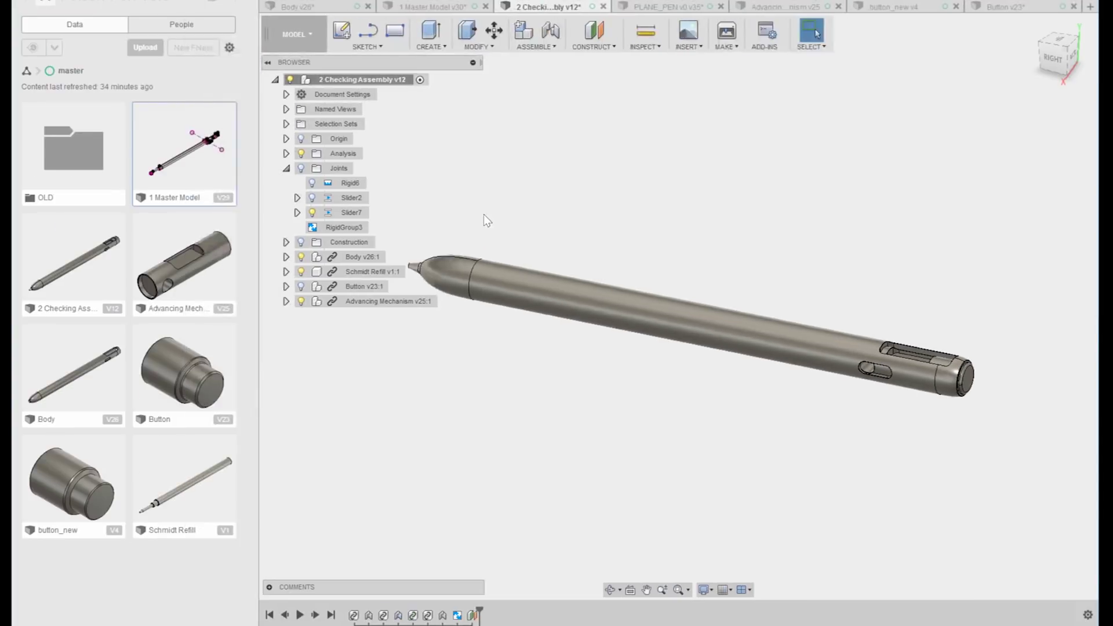
{"action": "scroll", "coordinate": [688, 320], "scroll_direction": "down", "scroll_amount": 2}
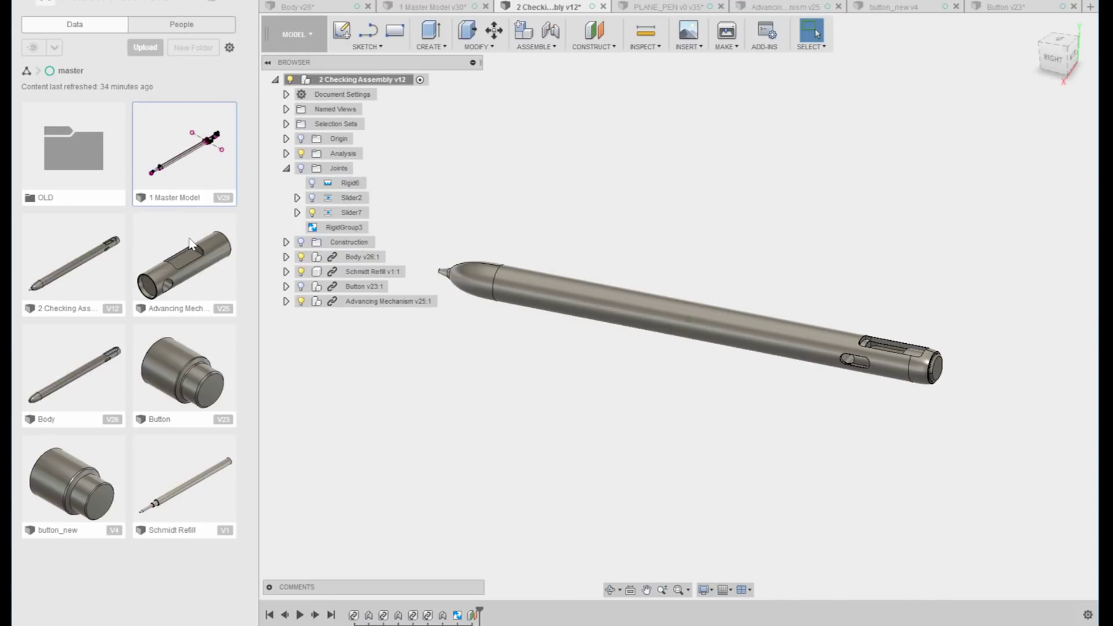
{"action": "right_click", "coordinate": [75, 491]}
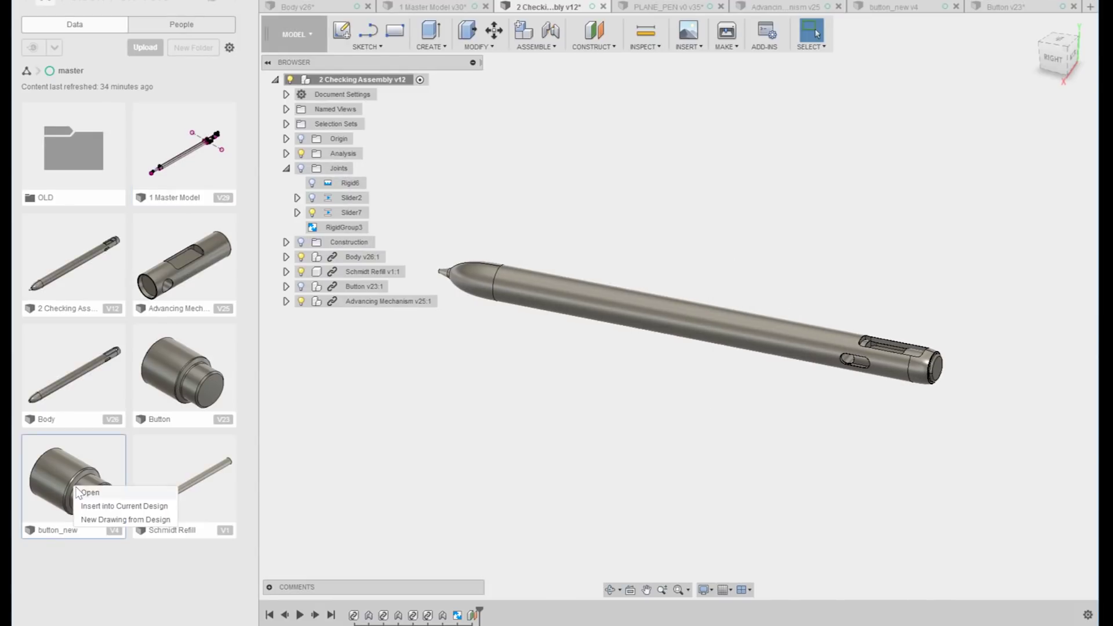
{"action": "left_click", "coordinate": [99, 512]}
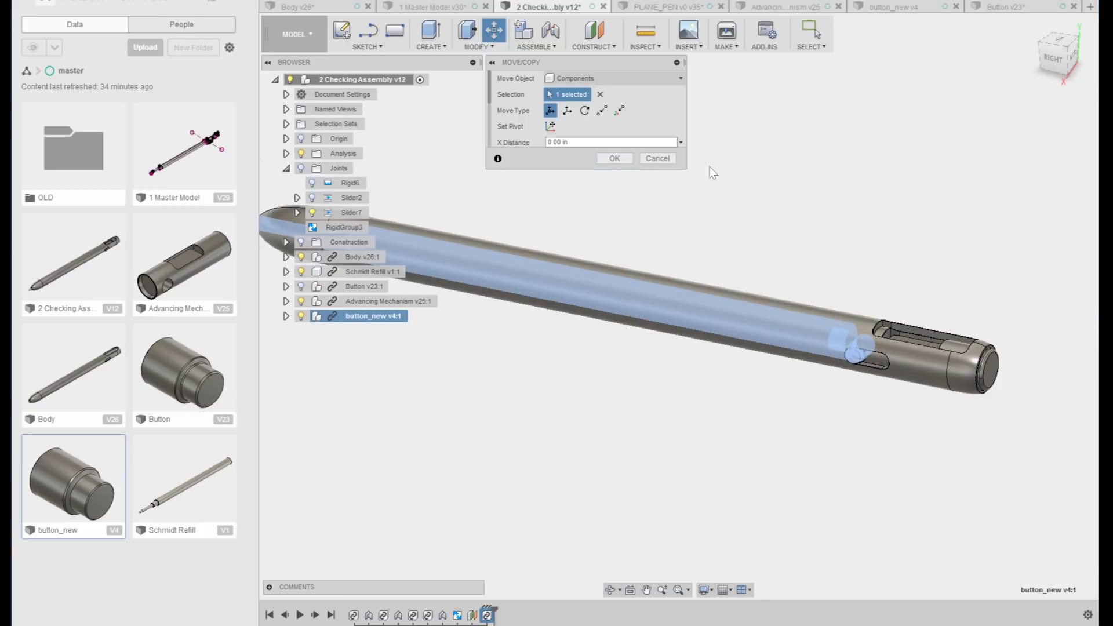
{"action": "left_click", "coordinate": [608, 160]}
Start an as-built joint, try it with the new button and the pen body, and clear that component selection
{"action": "scroll", "coordinate": [837, 297], "scroll_direction": "up", "scroll_amount": 5}
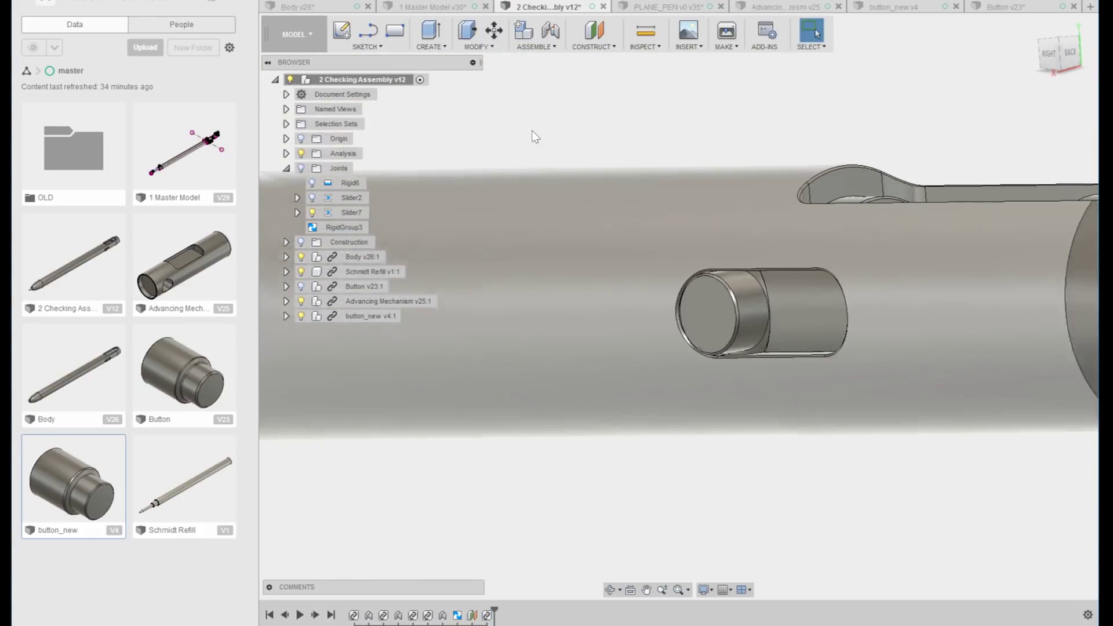
{"action": "left_click", "coordinate": [534, 45]}
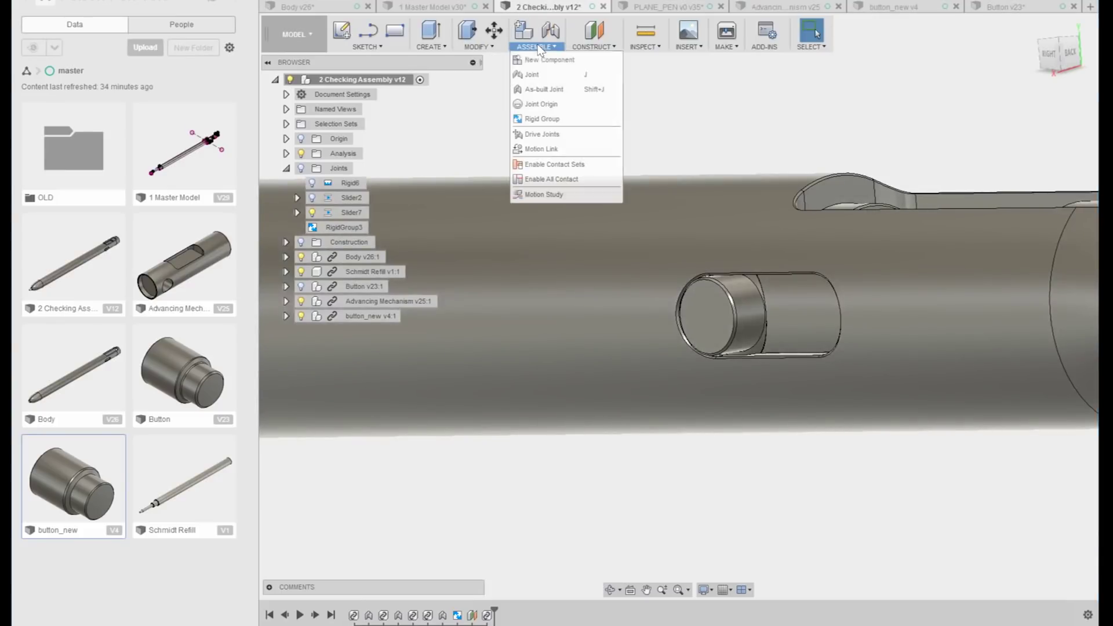
{"action": "left_click", "coordinate": [542, 87]}
{"action": "left_click", "coordinate": [741, 311]}
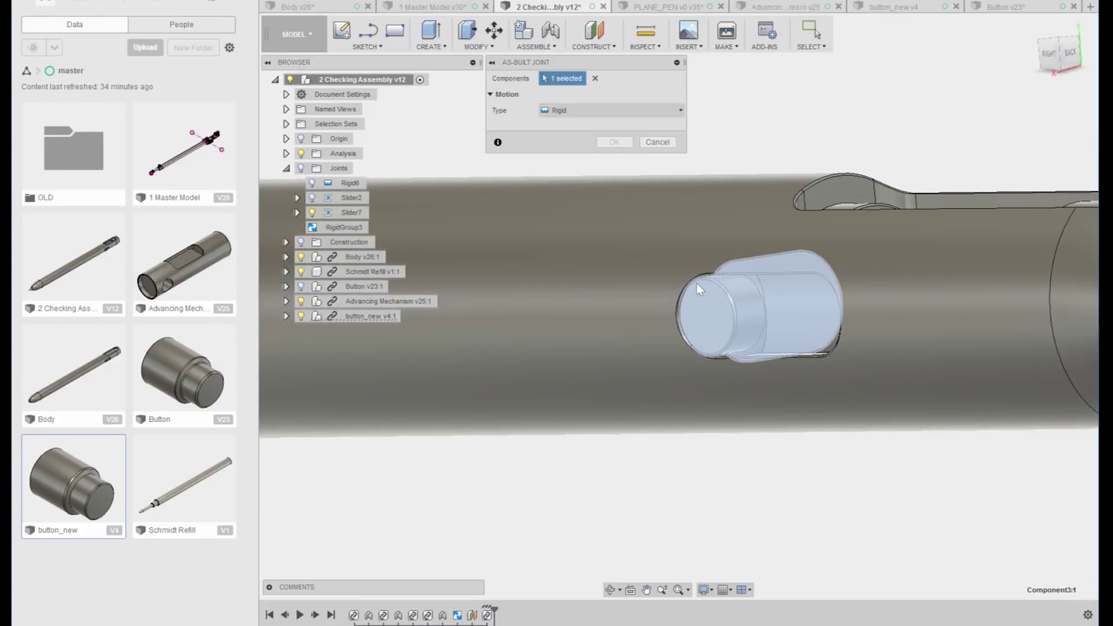
{"action": "left_click", "coordinate": [621, 207]}
{"action": "left_click", "coordinate": [580, 110]}
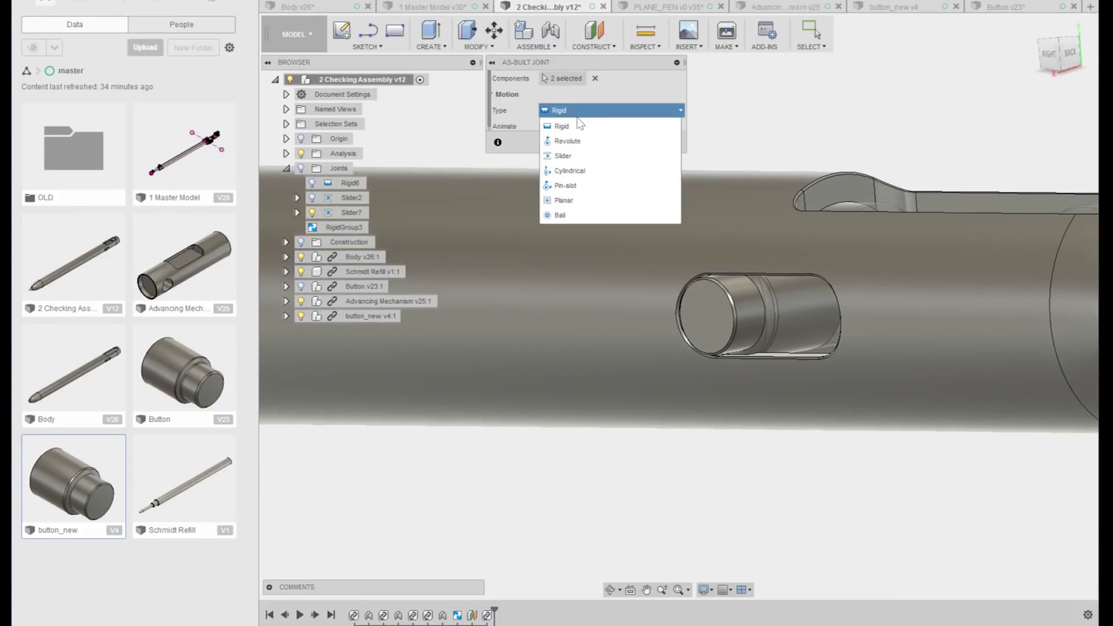
{"action": "left_click", "coordinate": [633, 110]}
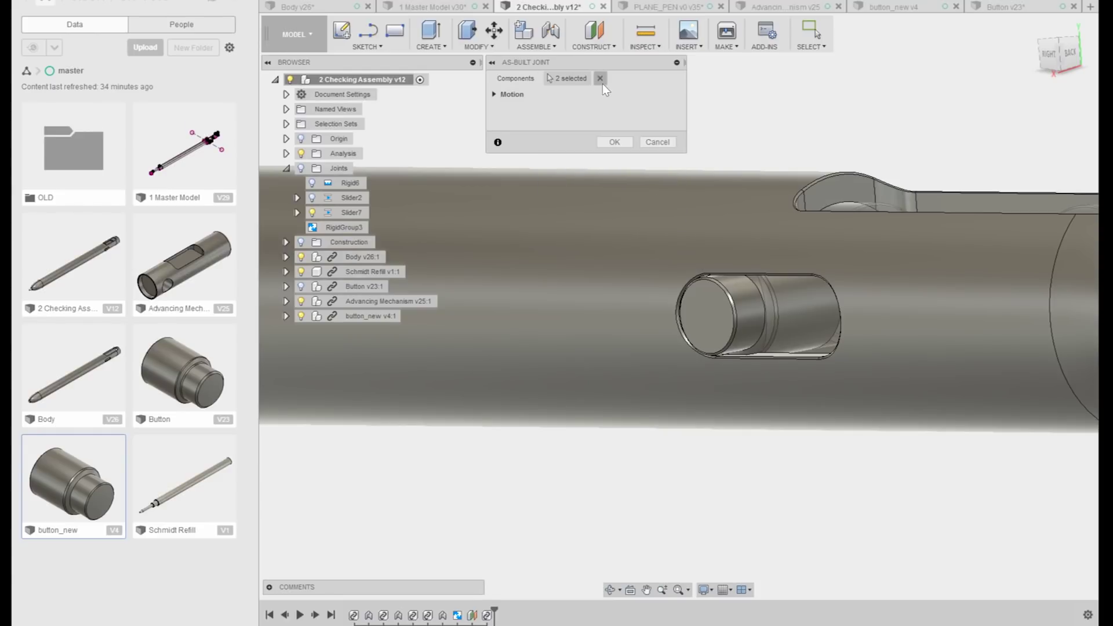
{"action": "left_click", "coordinate": [595, 78]}
Create a slider as-built joint between the new button and the Advancing Mechanism, positioned on the button's small end face
{"action": "left_click", "coordinate": [736, 322]}
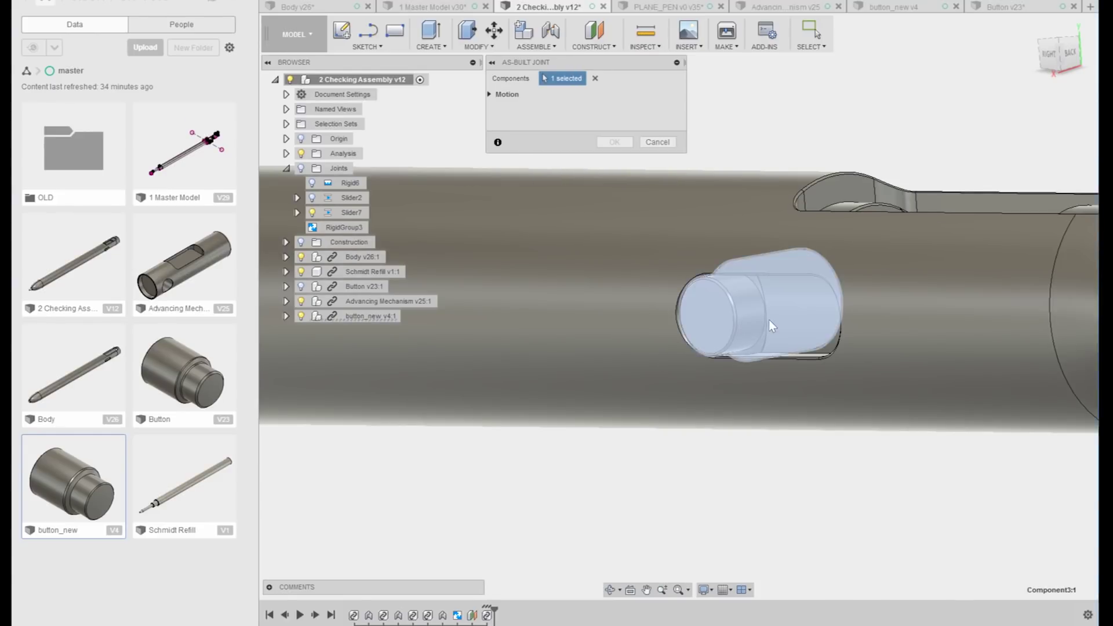
{"action": "left_click", "coordinate": [609, 213]}
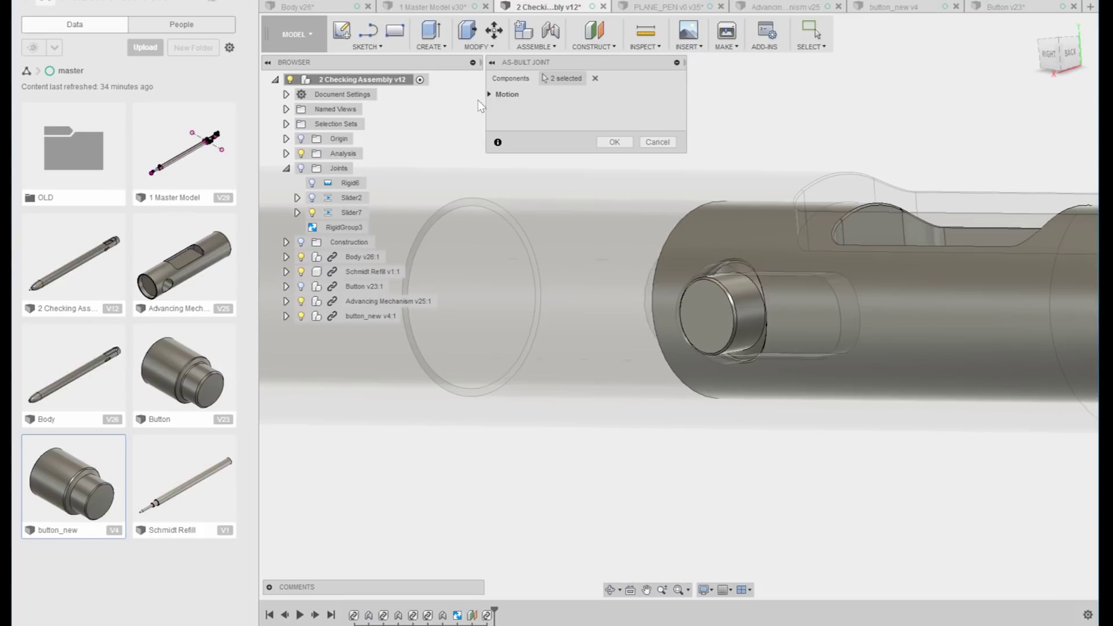
{"action": "left_click", "coordinate": [614, 110]}
{"action": "left_click", "coordinate": [586, 144]}
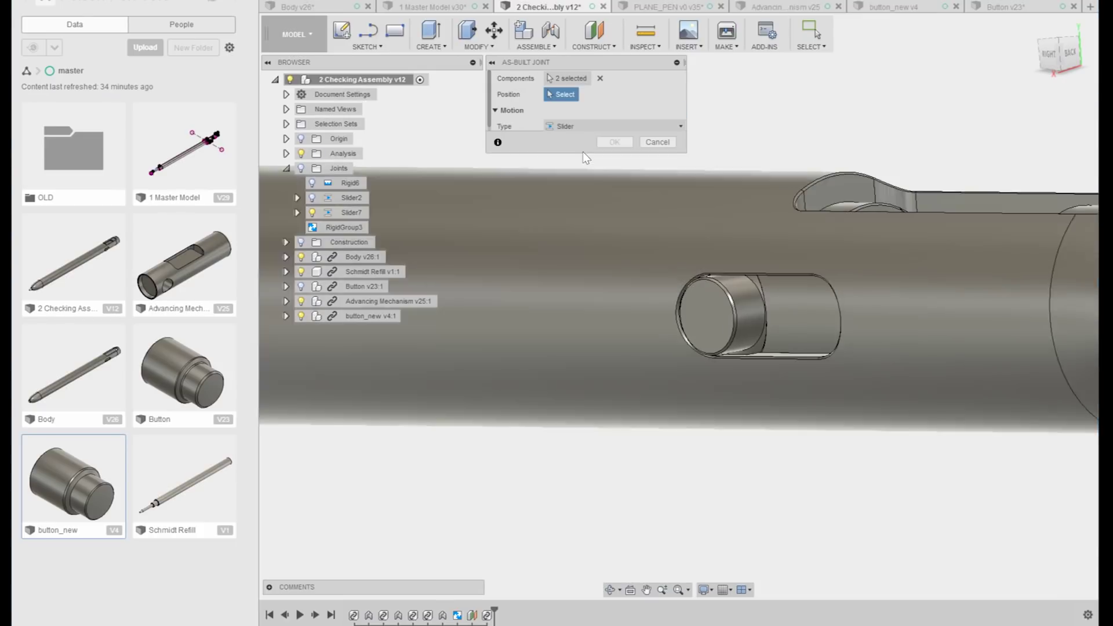
{"action": "left_click", "coordinate": [708, 316]}
{"action": "left_click", "coordinate": [615, 142]}
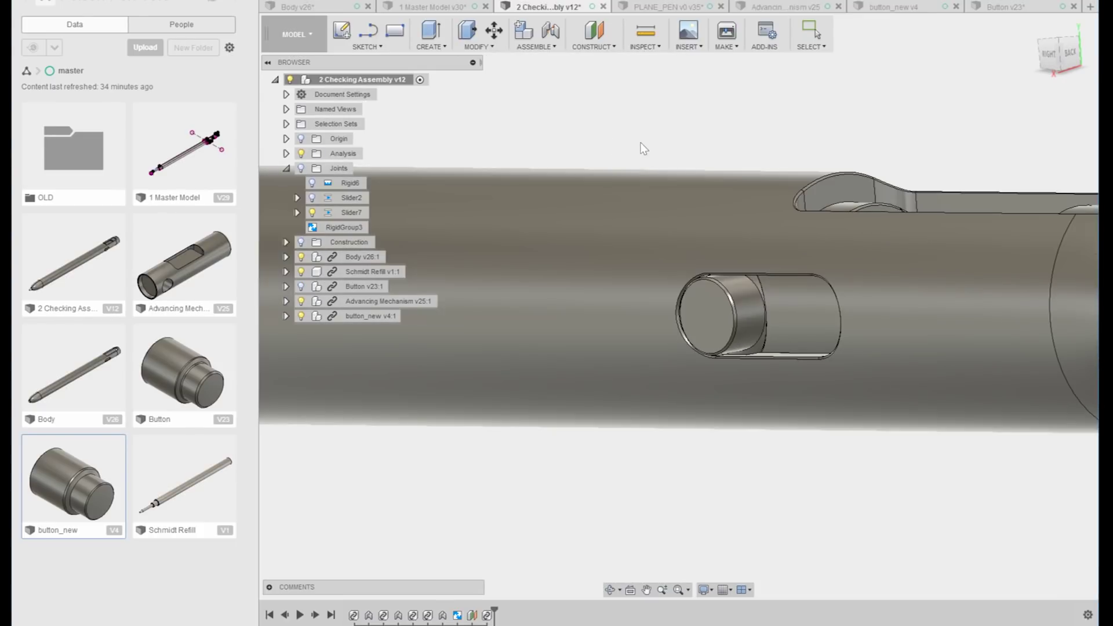
Move the new button along its slider joint to test the motion, and enable contact sets for the assembly
{"action": "middle_click_drag", "start_coordinate": [789, 199], "coordinate": [739, 226], "text": "shift"}
{"action": "left_click_drag", "start_coordinate": [732, 328], "coordinate": [709, 341]}
{"action": "middle_click_drag", "start_coordinate": [708, 341], "coordinate": [610, 387], "text": "shift"}
{"action": "left_click", "coordinate": [538, 47]}
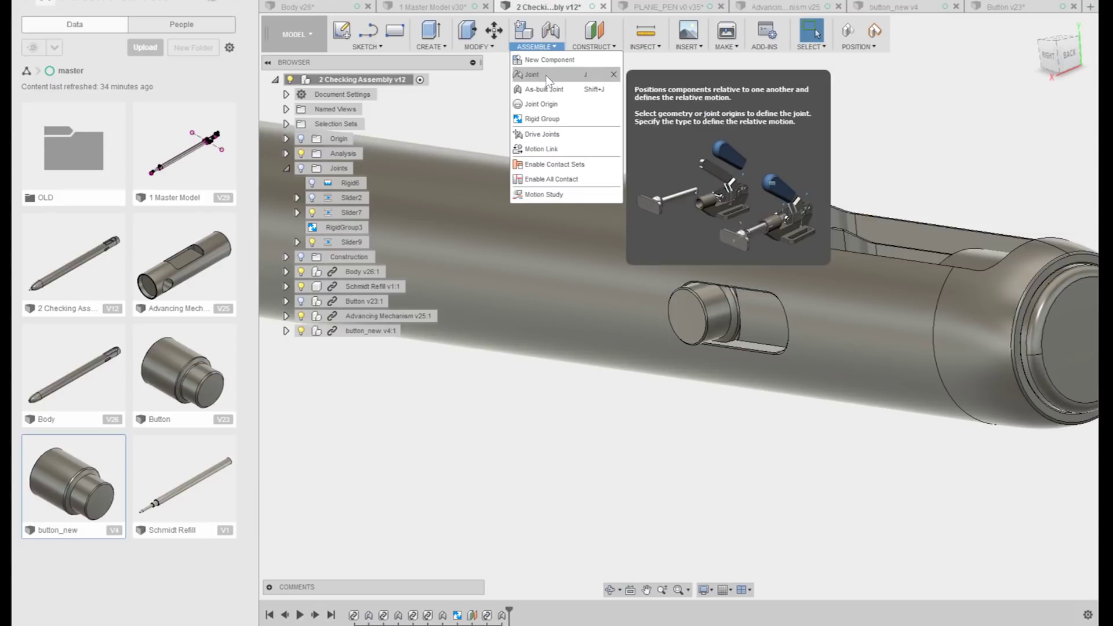
{"action": "left_click", "coordinate": [554, 165]}
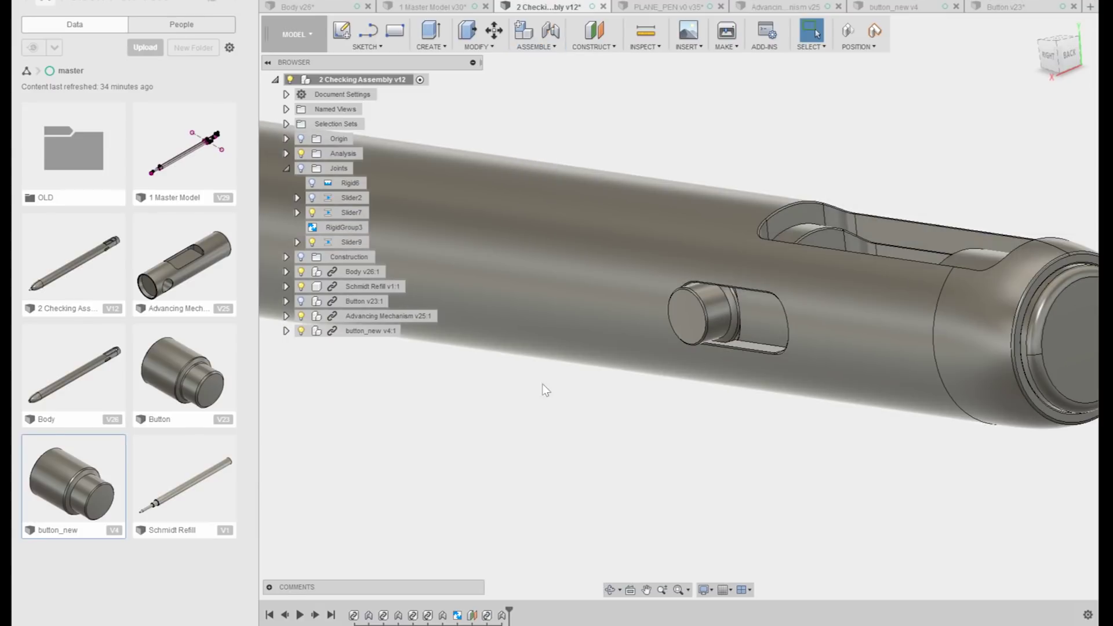
Examine the assembled pen from the new button and slot to the full length of the body
{"action": "left_click", "coordinate": [534, 46]}
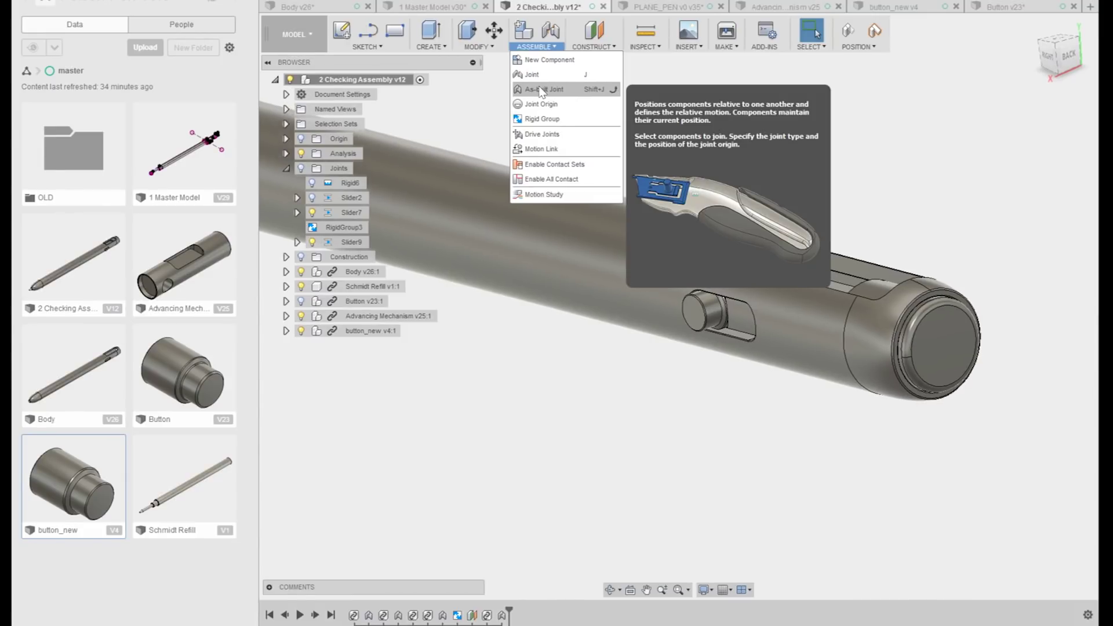
{"action": "middle_click_drag", "start_coordinate": [556, 386], "coordinate": [604, 356], "text": "shift"}
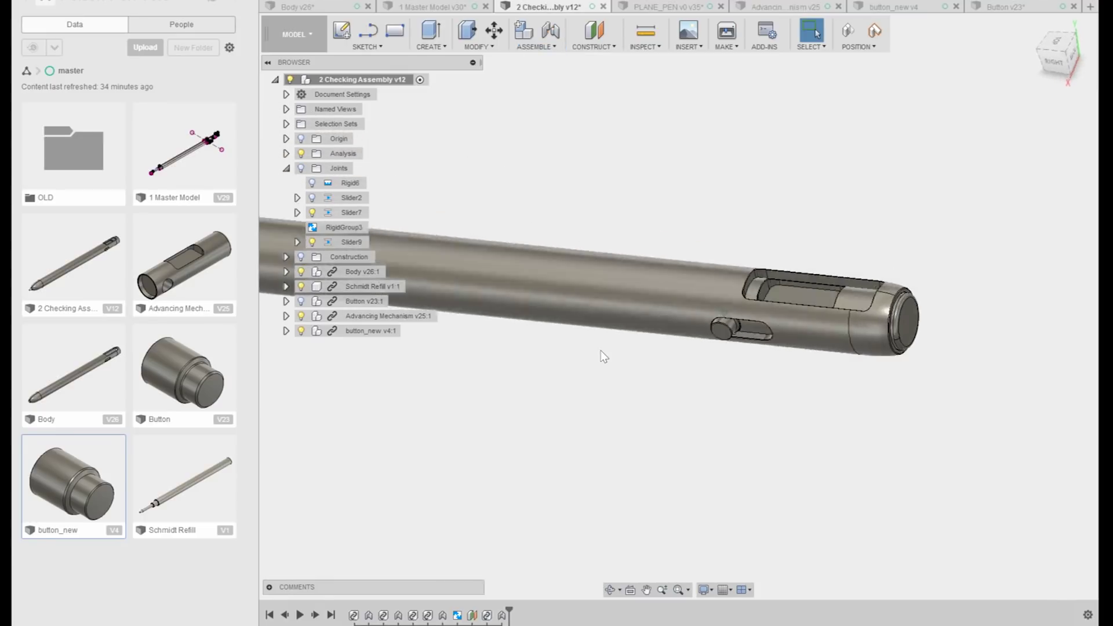
{"action": "scroll", "coordinate": [600, 350], "scroll_direction": "down", "scroll_amount": 5}
{"action": "middle_click_drag", "start_coordinate": [601, 350], "coordinate": [691, 316], "text": "shift"}
{"action": "scroll", "coordinate": [802, 391], "scroll_direction": "up", "scroll_amount": 4}
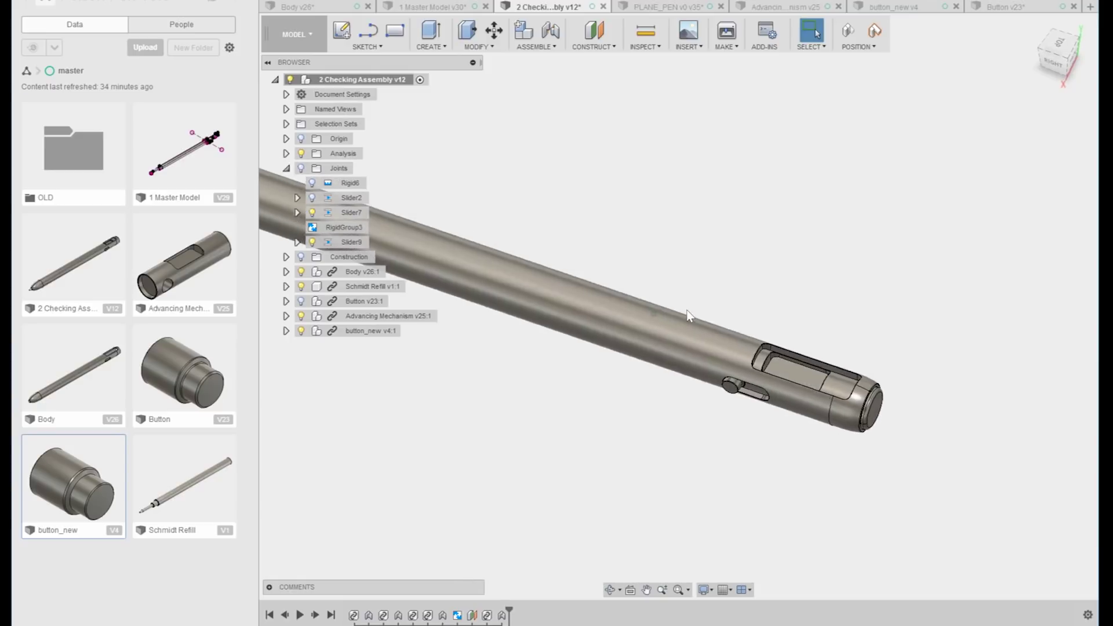
{"action": "scroll", "coordinate": [651, 247], "scroll_direction": "down", "scroll_amount": 5}
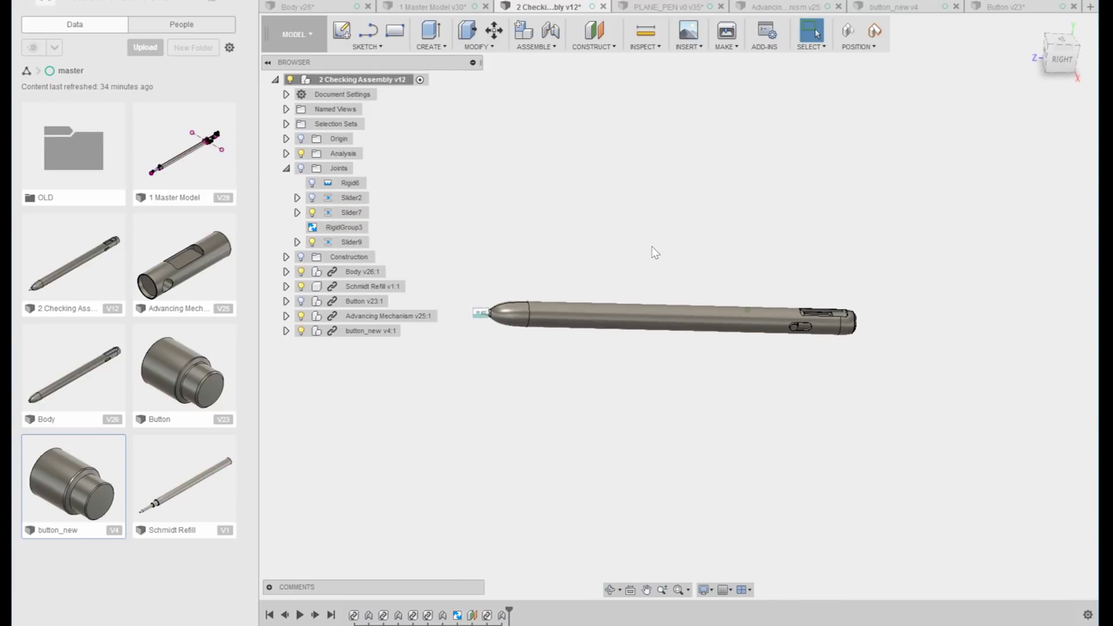
{"action": "middle_click_drag", "start_coordinate": [652, 245], "coordinate": [579, 230], "text": "shift"}
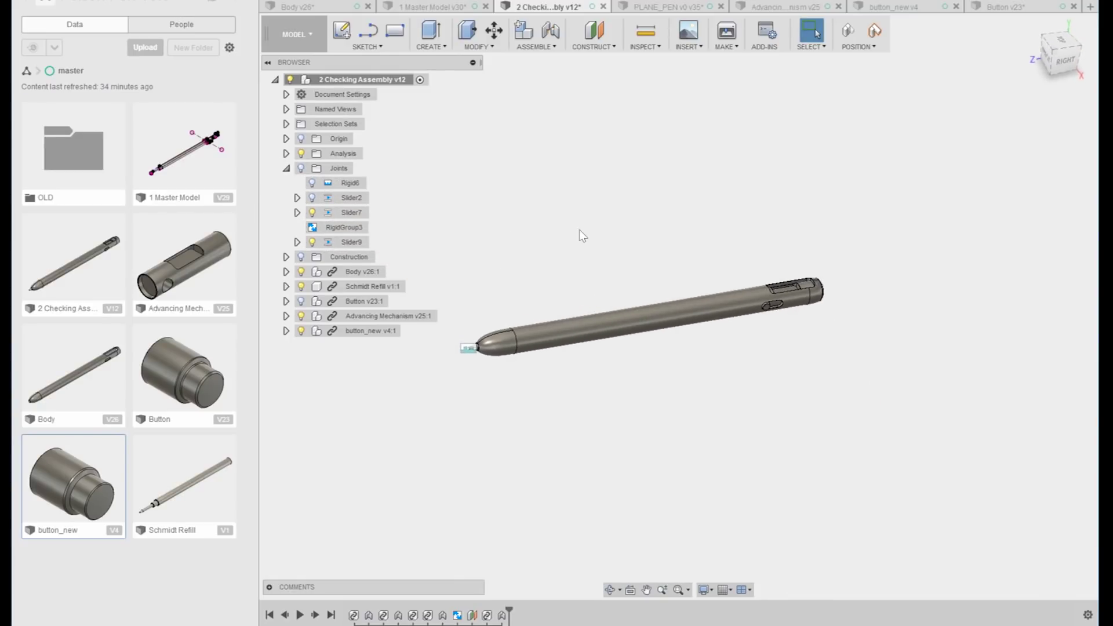
Open the Body design and hide its linked 1 Master Model component
{"action": "left_click", "coordinate": [336, 11]}
{"action": "scroll", "coordinate": [725, 249], "scroll_direction": "down", "scroll_amount": 5}
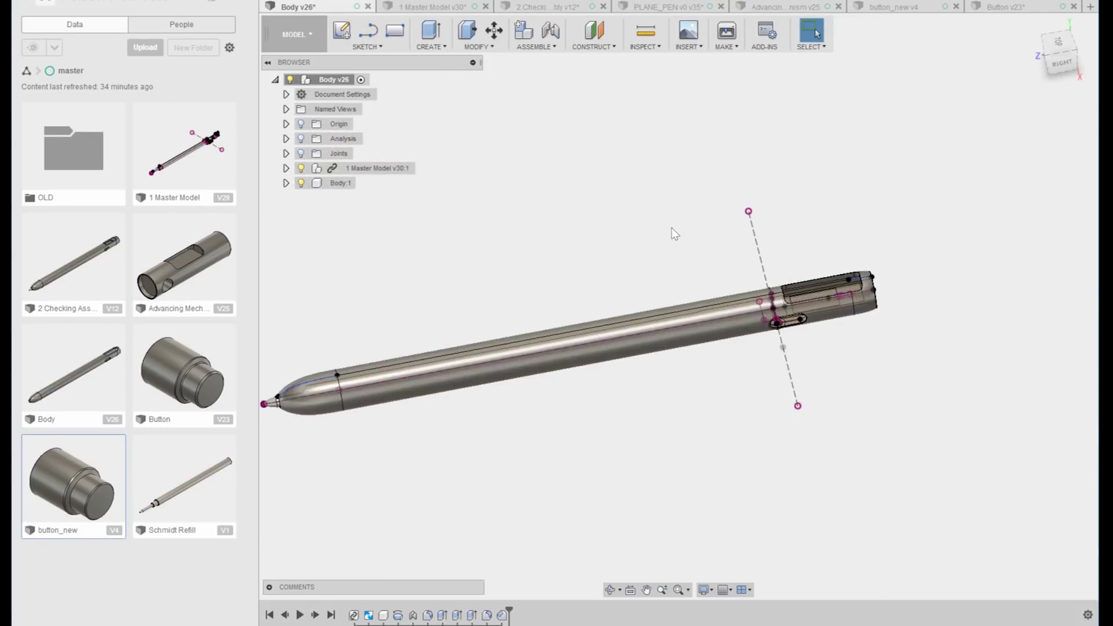
{"action": "left_click", "coordinate": [301, 168]}
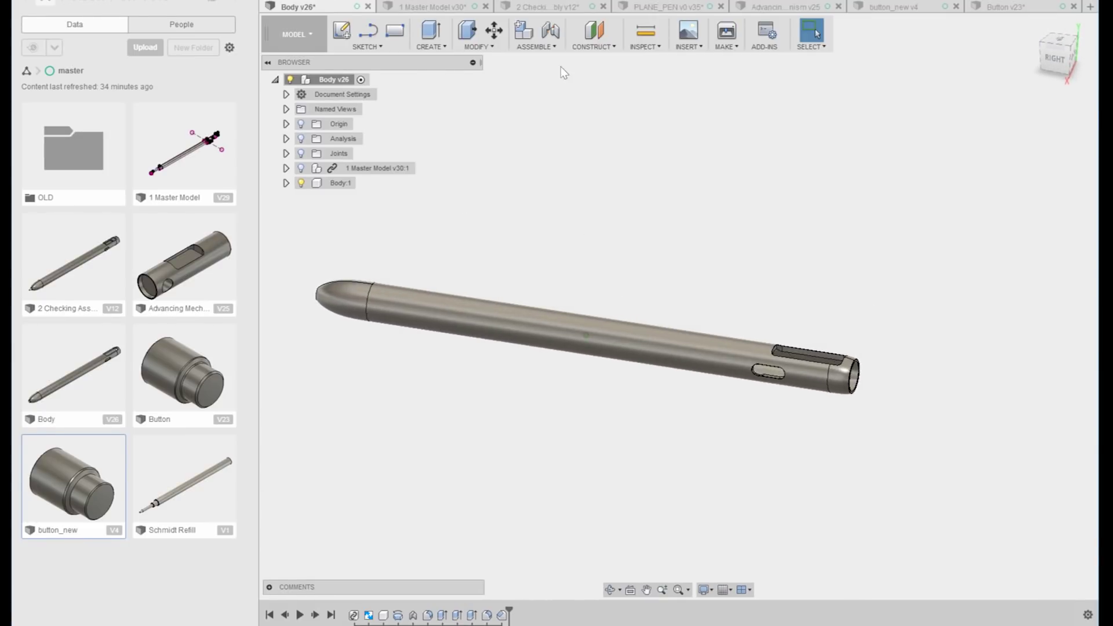
Examine the Advancing Mechanism design's button hole and clip pocket, and check the working-offline status
{"action": "left_click", "coordinate": [780, 8]}
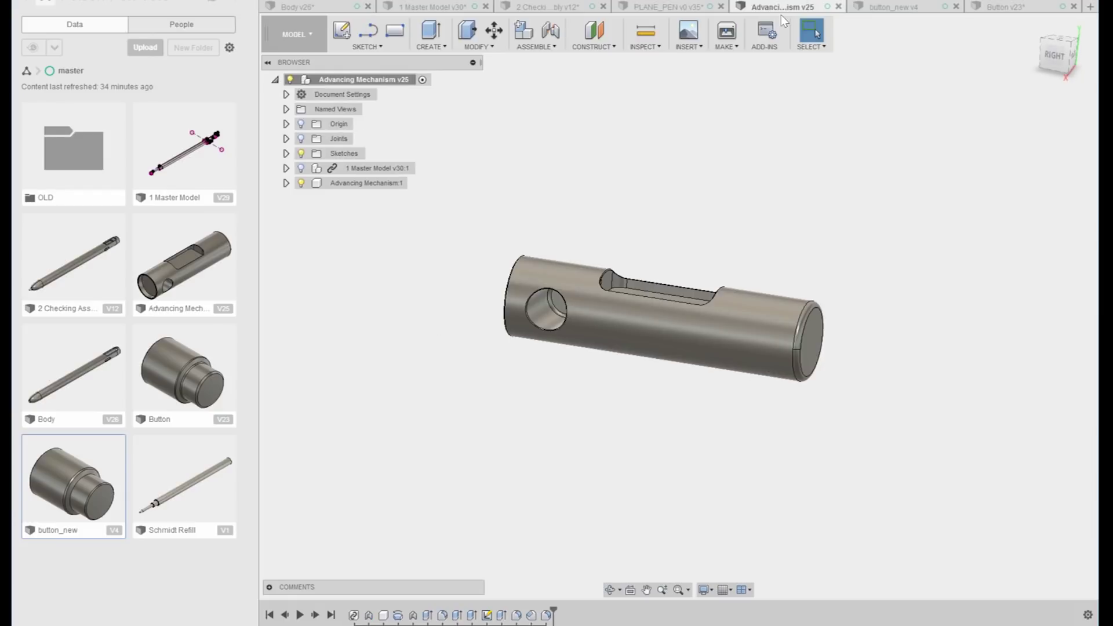
{"action": "middle_click_drag", "start_coordinate": [631, 235], "coordinate": [605, 250], "text": "shift"}
{"action": "scroll", "coordinate": [760, 304], "scroll_direction": "up", "scroll_amount": 3}
{"action": "middle_click_drag", "start_coordinate": [638, 349], "coordinate": [599, 340], "text": "shift"}
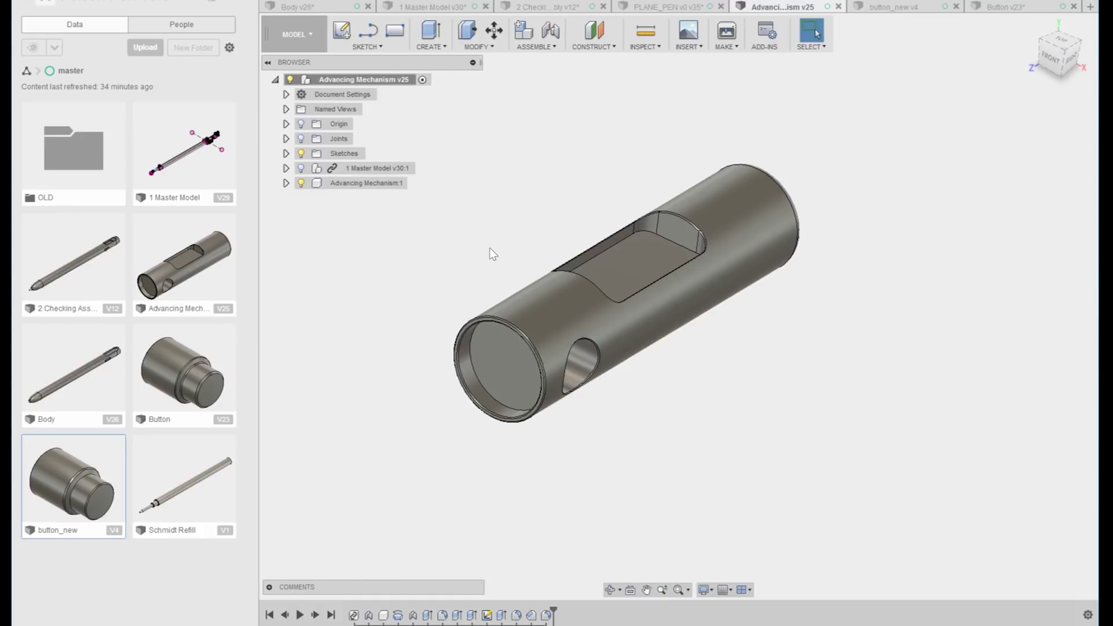
{"action": "scroll", "coordinate": [493, 191], "scroll_direction": "down", "scroll_amount": 2}
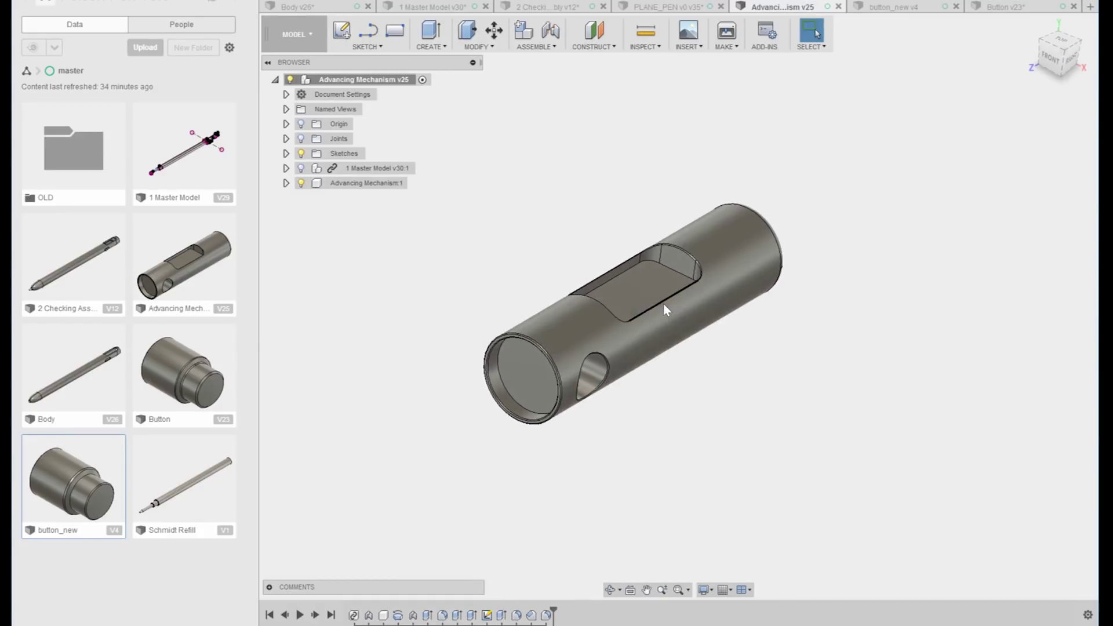
{"action": "mouse_move", "coordinate": [663, 304]}
{"action": "middle_mouse_down", "text": "shift"}
{"action": "mouse_move", "coordinate": [634, 330]}
{"action": "mouse_move", "coordinate": [658, 306]}
{"action": "mouse_move", "coordinate": [635, 278]}
{"action": "mouse_move", "coordinate": [653, 322]}
{"action": "mouse_move", "coordinate": [728, 306]}
{"action": "middle_mouse_up", "text": "shift"}
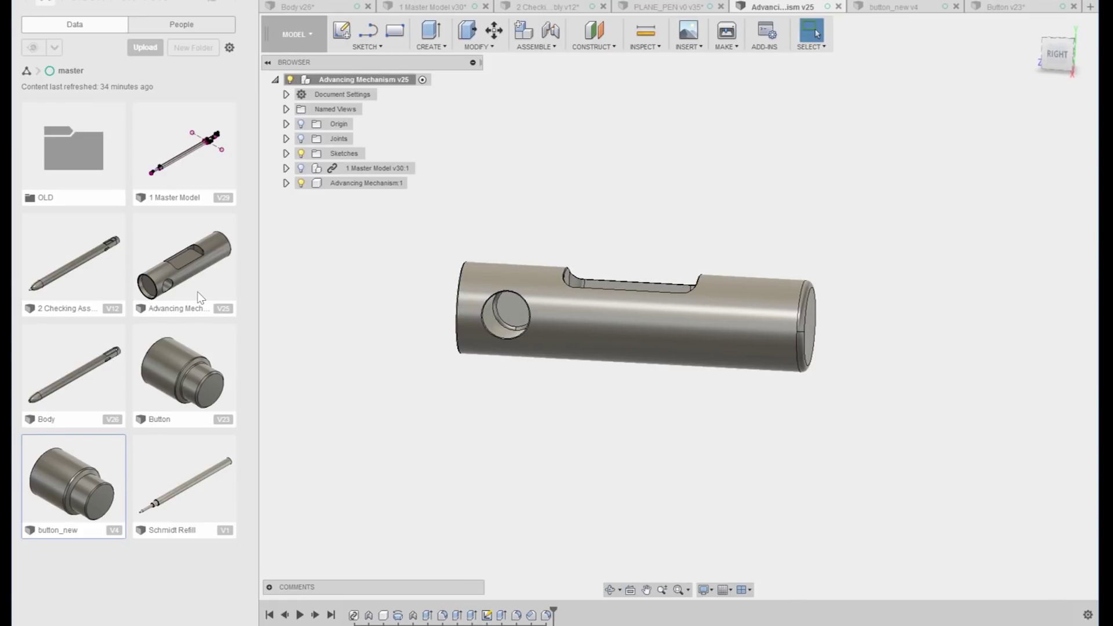
{"action": "middle_click_drag", "start_coordinate": [546, 348], "coordinate": [691, 380], "text": "shift"}
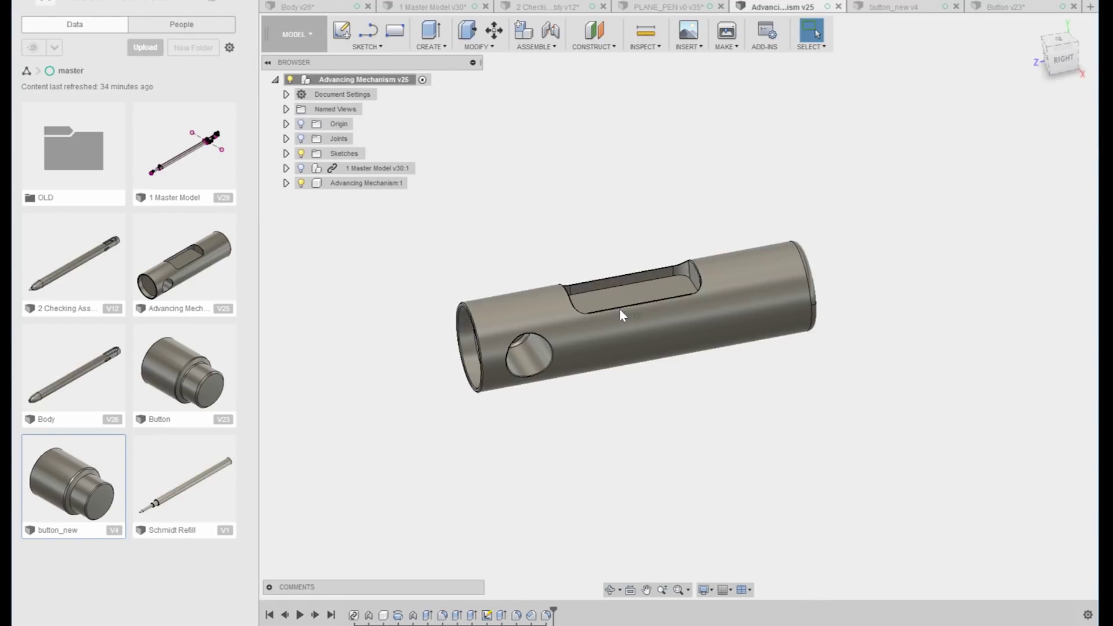
{"action": "middle_click_drag", "start_coordinate": [619, 308], "coordinate": [547, 239], "text": "shift"}
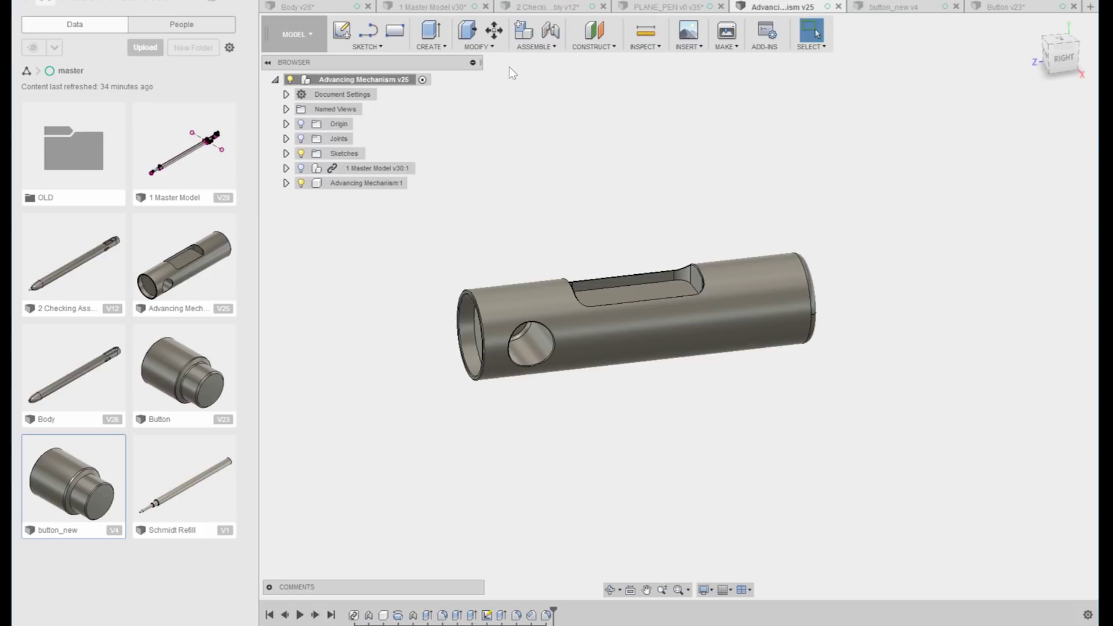
{"action": "middle_click_drag", "start_coordinate": [596, 234], "coordinate": [612, 222], "text": "shift"}
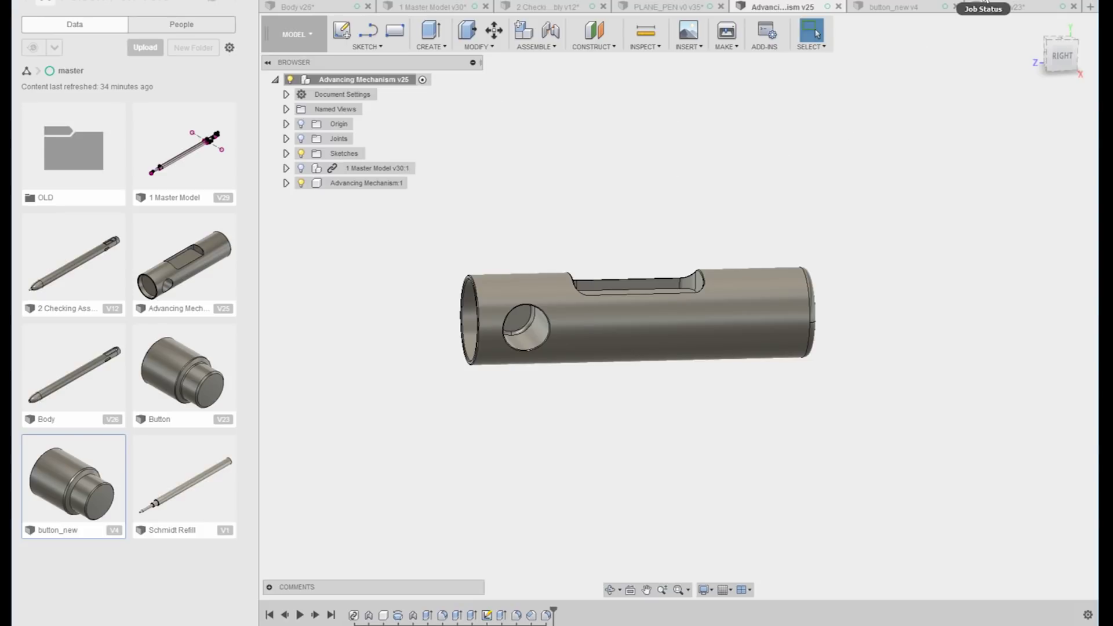
{"action": "left_click", "coordinate": [990, 4]}
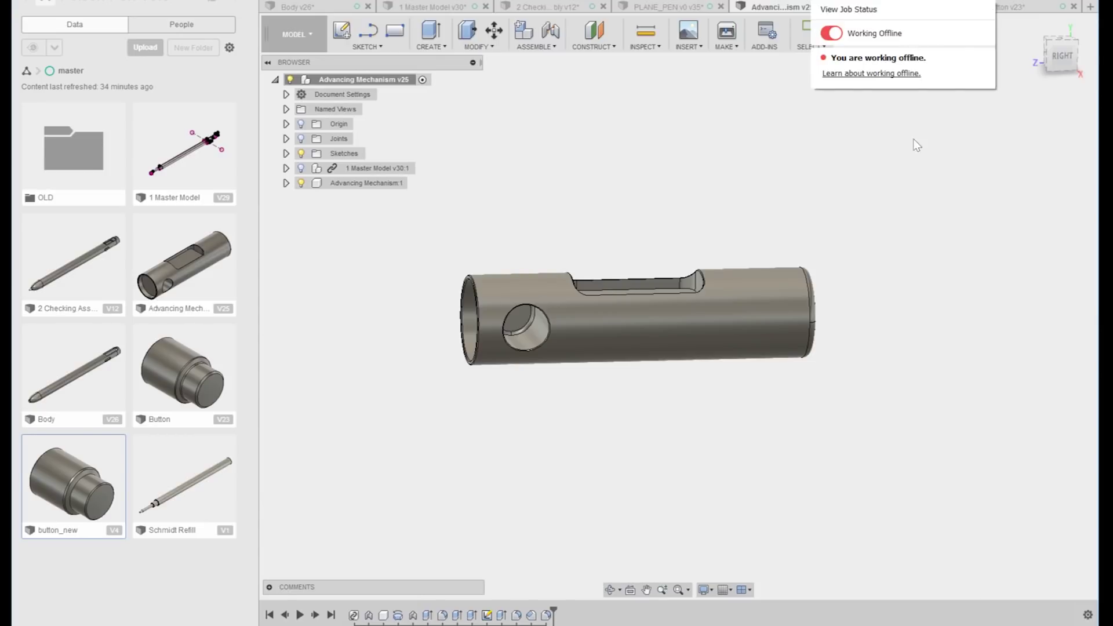
{"action": "left_click", "coordinate": [906, 180]}
In the 1 Master Model design, set the travel user parameter to 0.15 in and save the design
{"action": "left_click", "coordinate": [422, 8]}
{"action": "scroll", "coordinate": [887, 281], "scroll_direction": "up", "scroll_amount": 5}
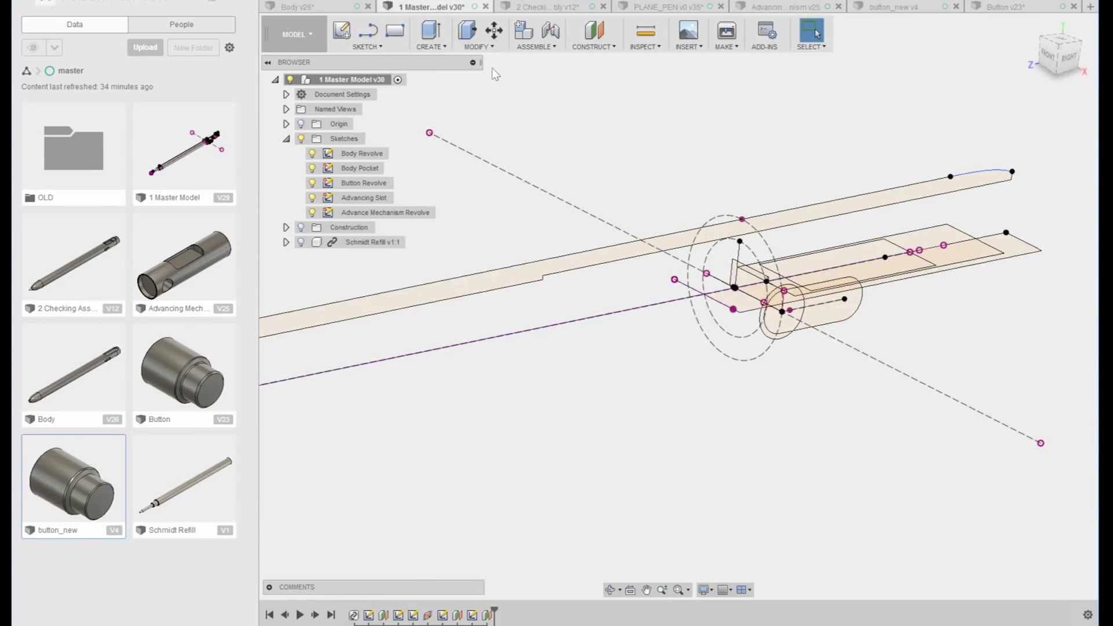
{"action": "left_click", "coordinate": [478, 47]}
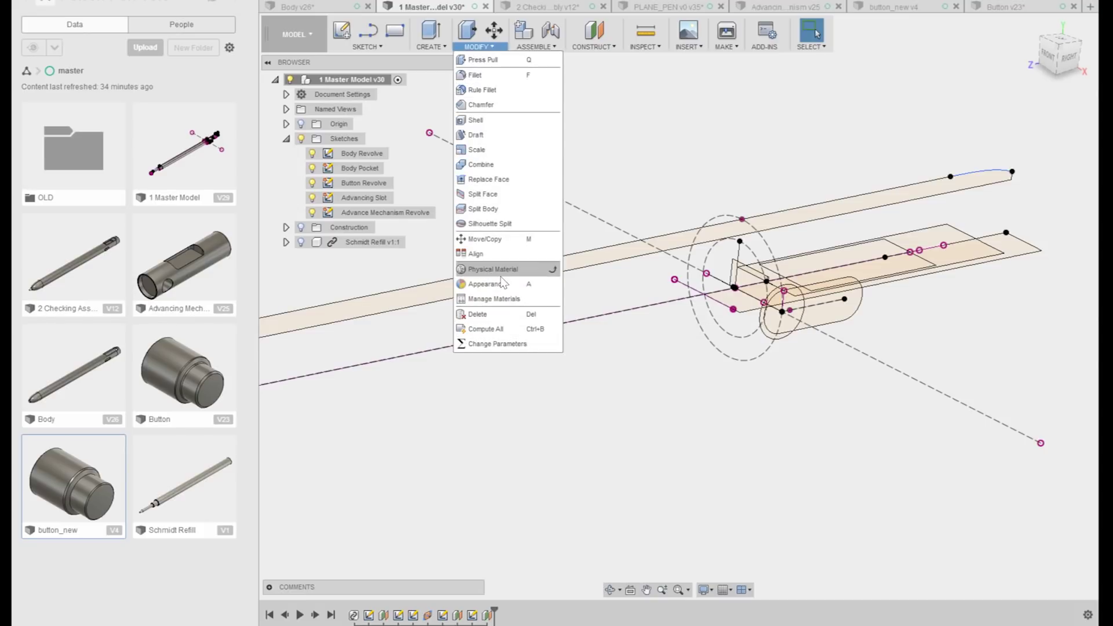
{"action": "left_click", "coordinate": [502, 344]}
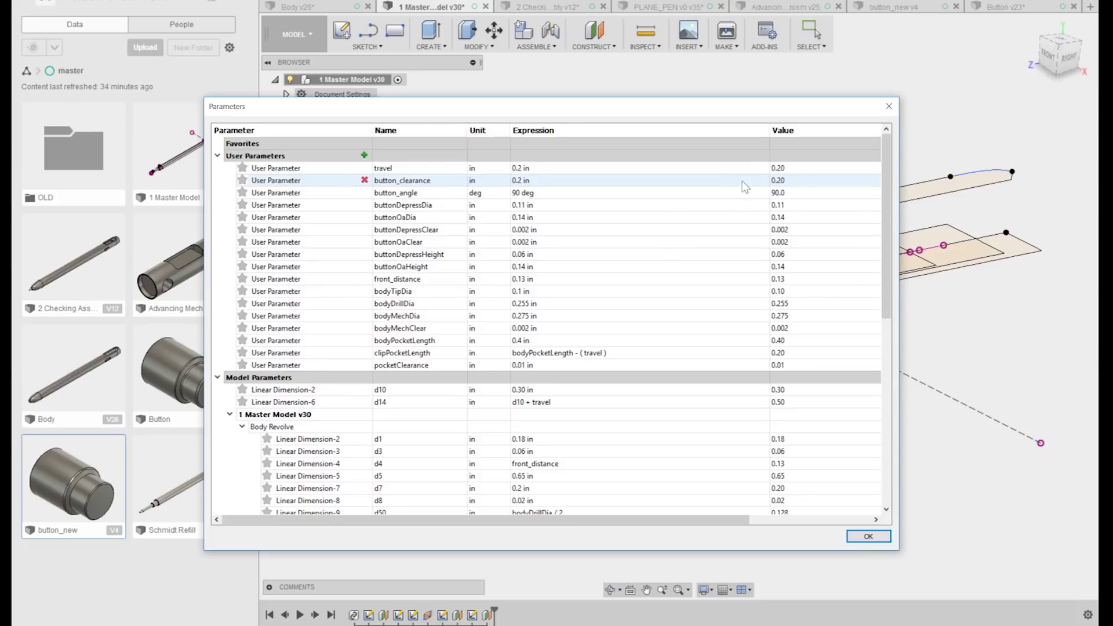
{"action": "double_click", "coordinate": [560, 169]}
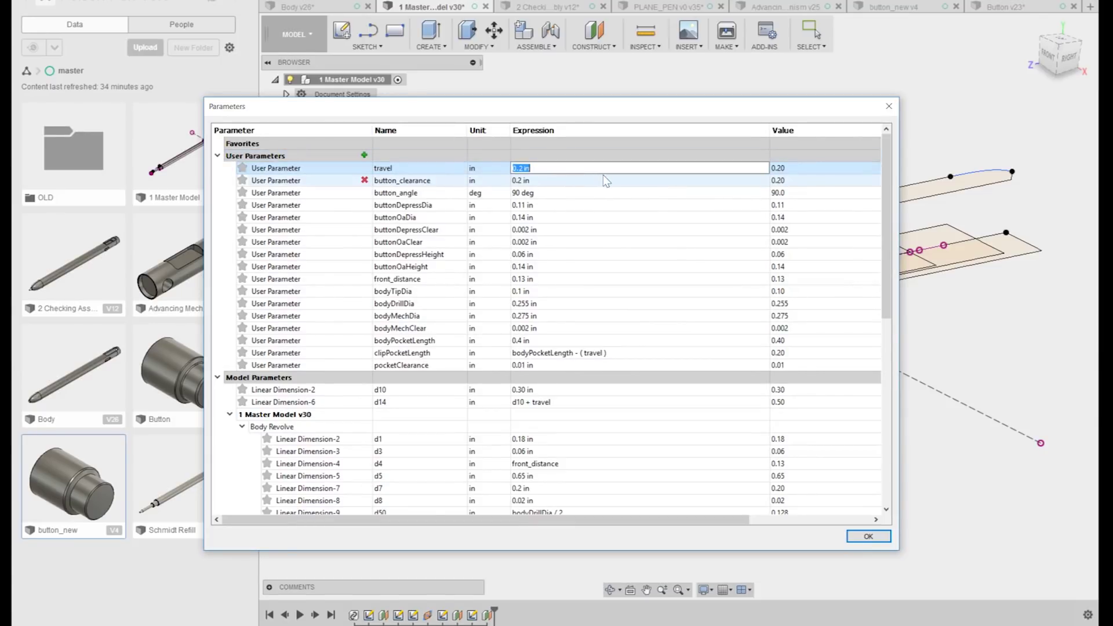
{"action": "type", "text": "0.15"}
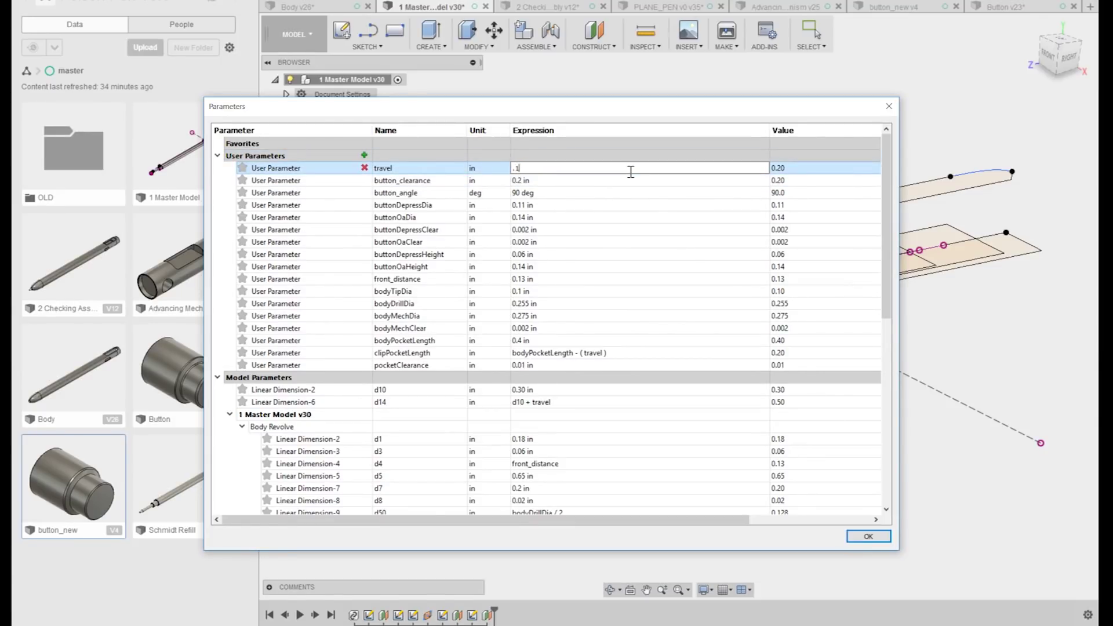
{"action": "key", "text": "Return"}
{"action": "left_click_drag", "start_coordinate": [803, 106], "coordinate": [557, 120]}
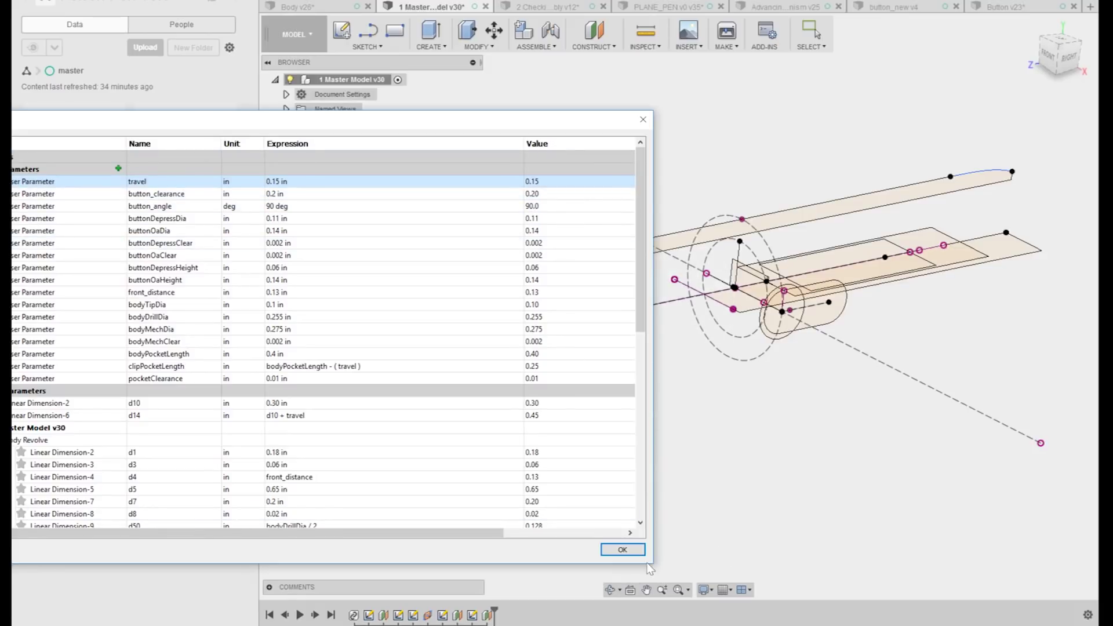
{"action": "left_click", "coordinate": [633, 550]}
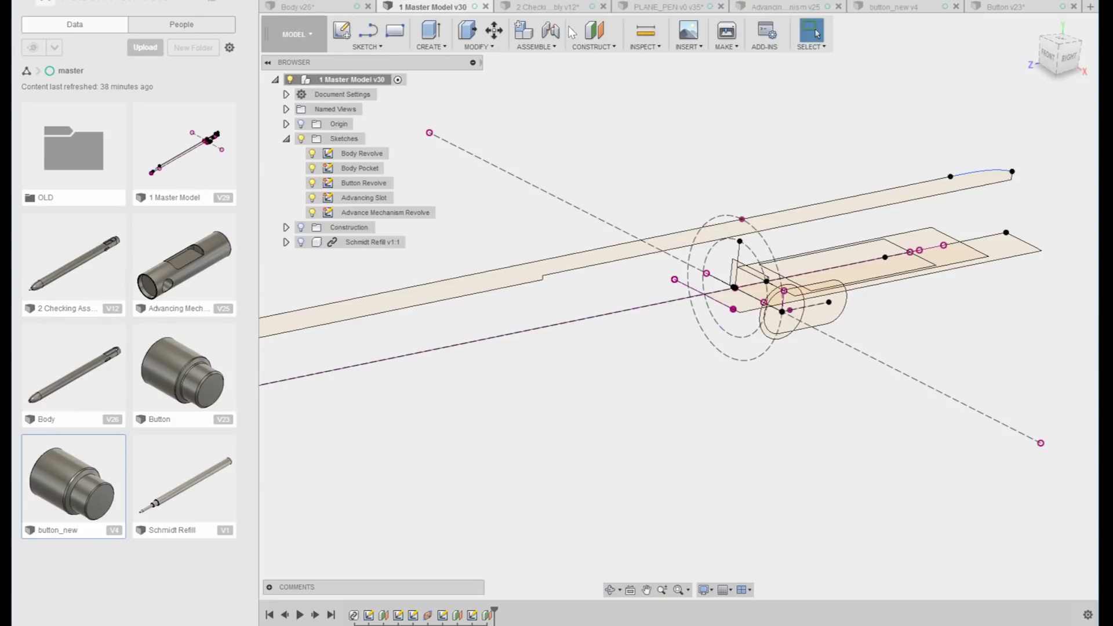
Update the Body design to the latest version of the linked master model and inspect its button slot
{"action": "left_click", "coordinate": [298, 7]}
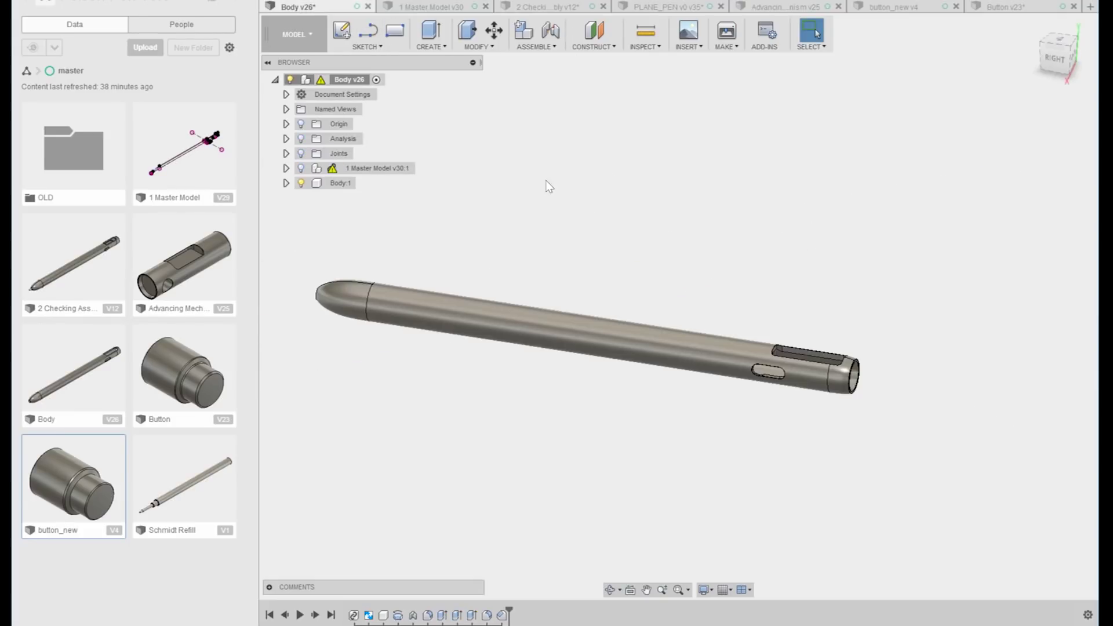
{"action": "mouse_move", "coordinate": [334, 169]}
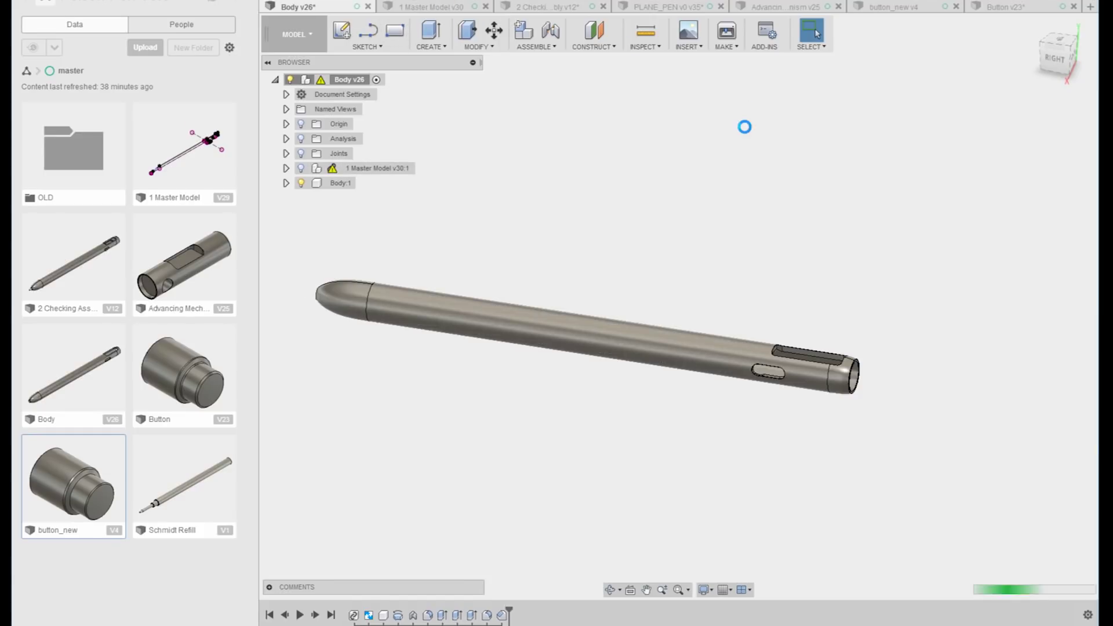
{"action": "scroll", "coordinate": [766, 318], "scroll_direction": "up", "scroll_amount": 5}
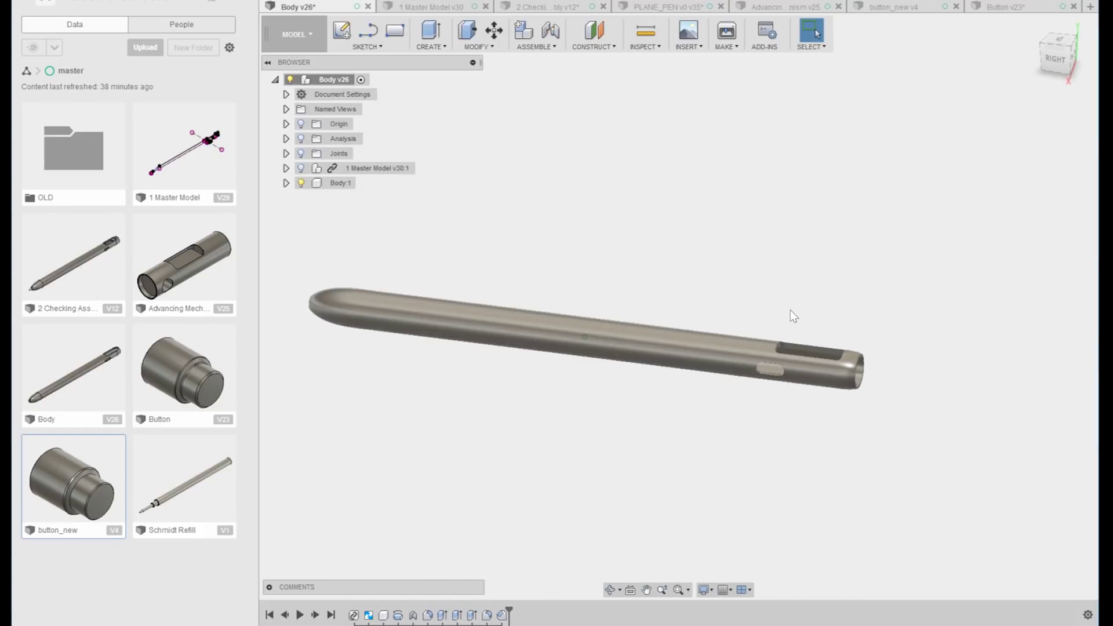
{"action": "scroll", "coordinate": [797, 303], "scroll_direction": "down", "scroll_amount": 5}
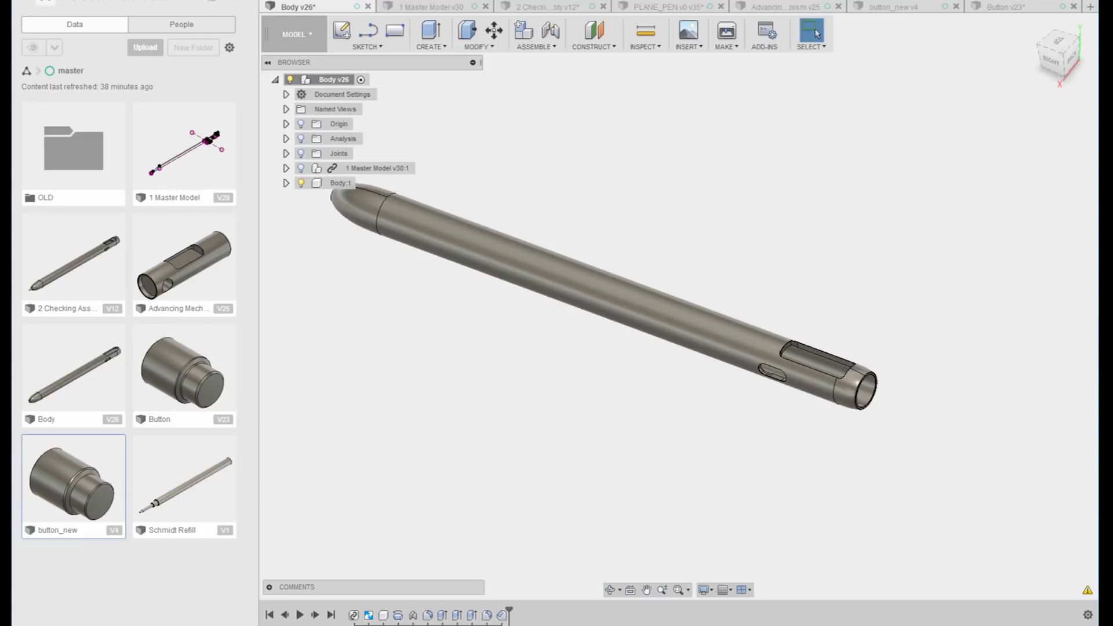
Update the Advancing Mechanism design to the latest version of the linked master model and inspect its pocket
{"action": "left_click", "coordinate": [656, 10]}
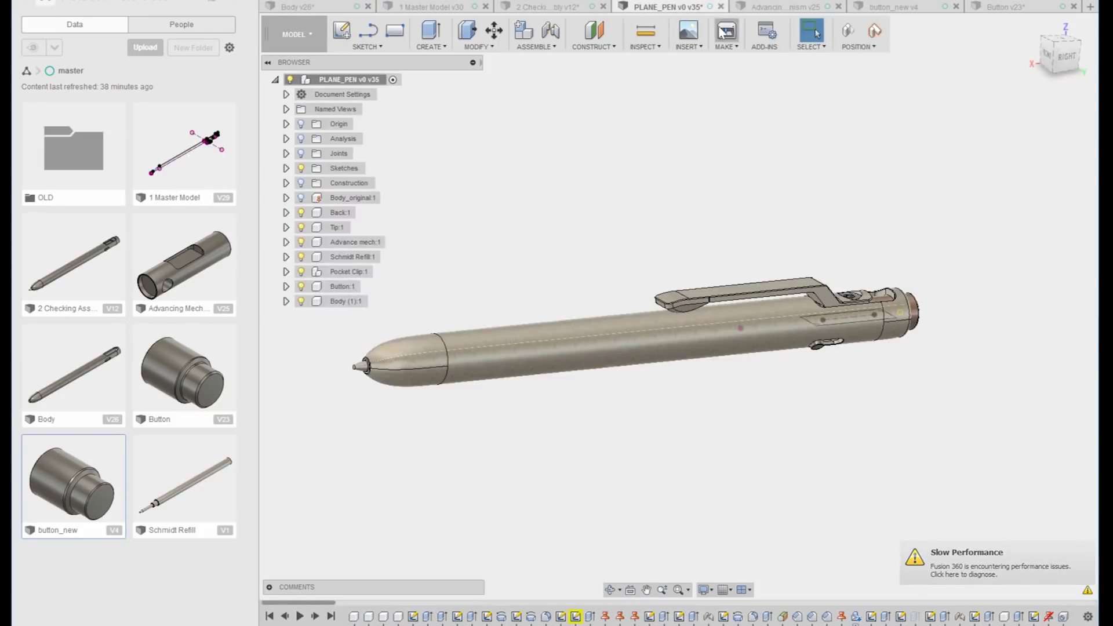
{"action": "left_click", "coordinate": [784, 8]}
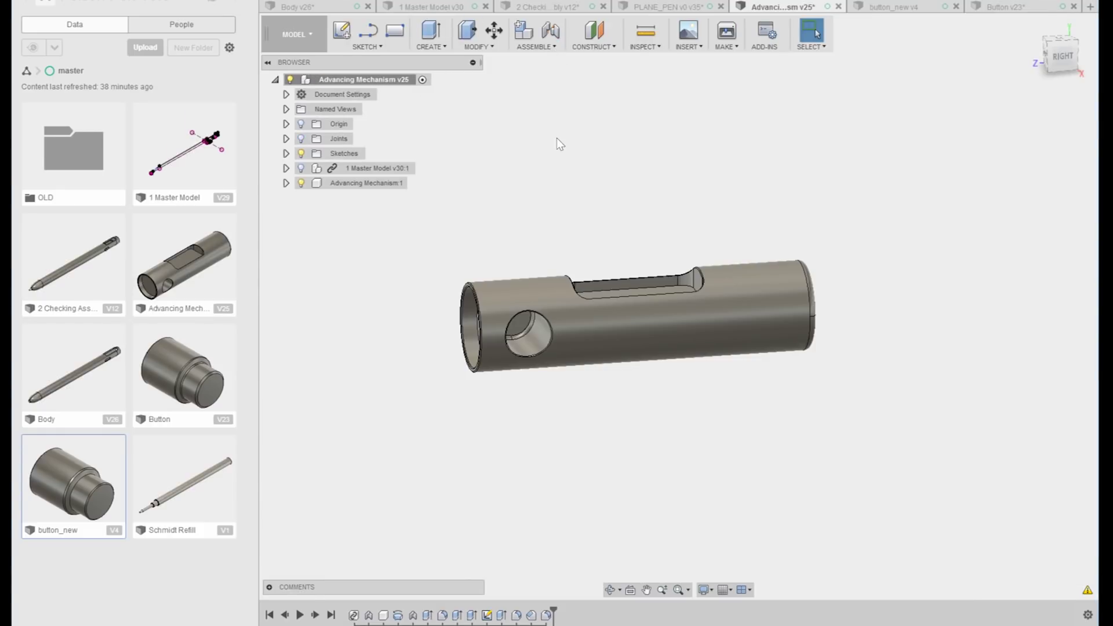
{"action": "middle_click_drag", "start_coordinate": [556, 138], "coordinate": [556, 157], "text": "shift"}
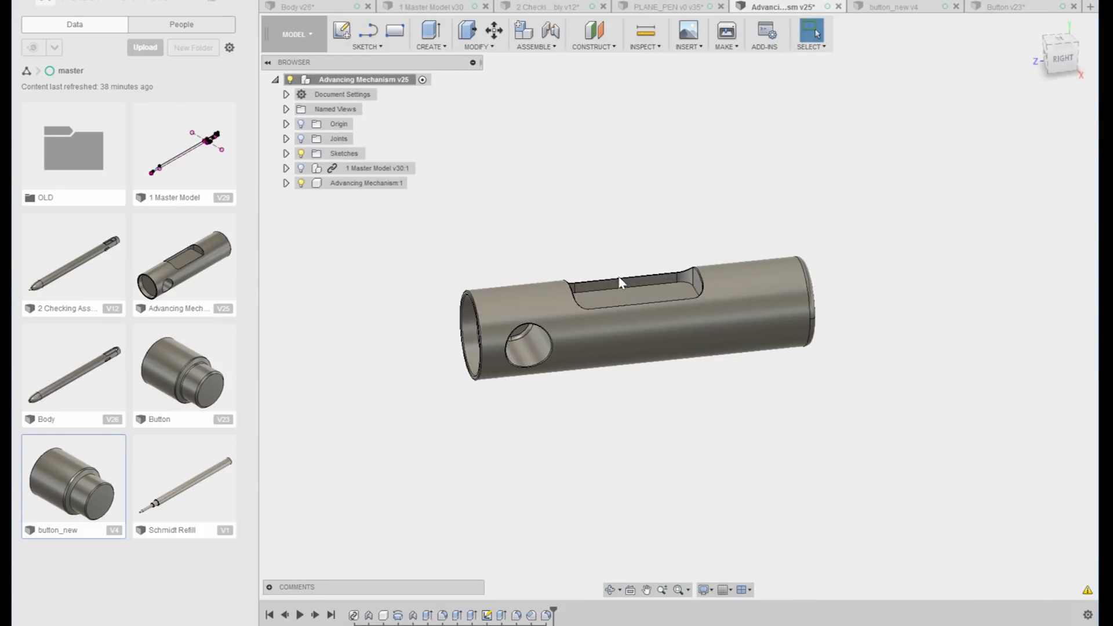
{"action": "middle_click_drag", "start_coordinate": [620, 282], "coordinate": [989, 548], "text": "shift"}
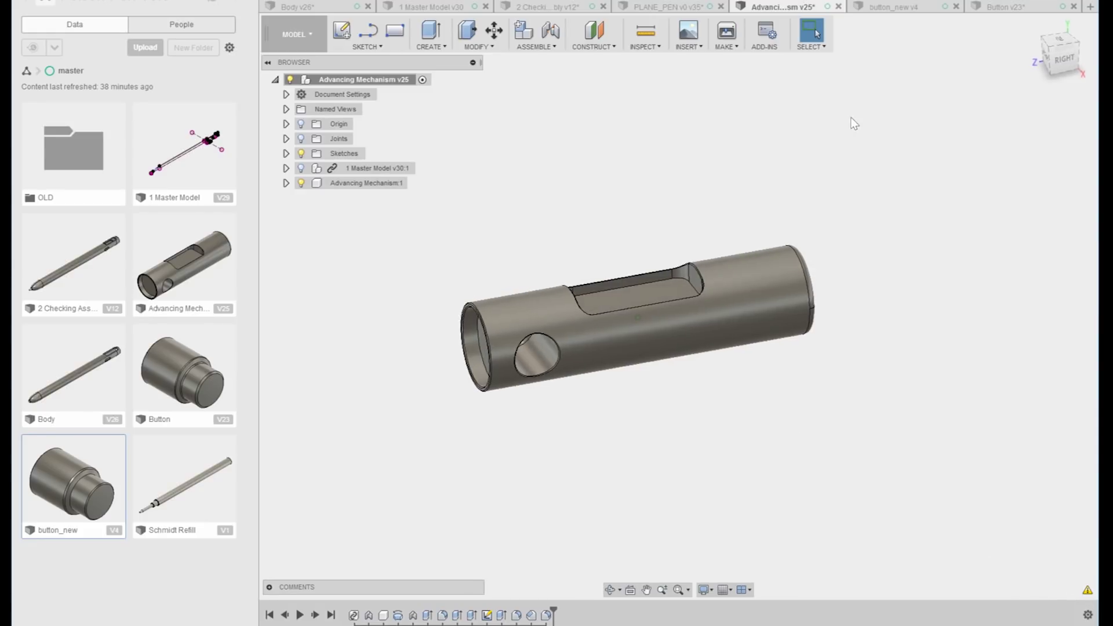
Update the Button design to the latest master model, and save the Button, Body and Advancing Mechanism designs
{"action": "left_click", "coordinate": [1024, 9]}
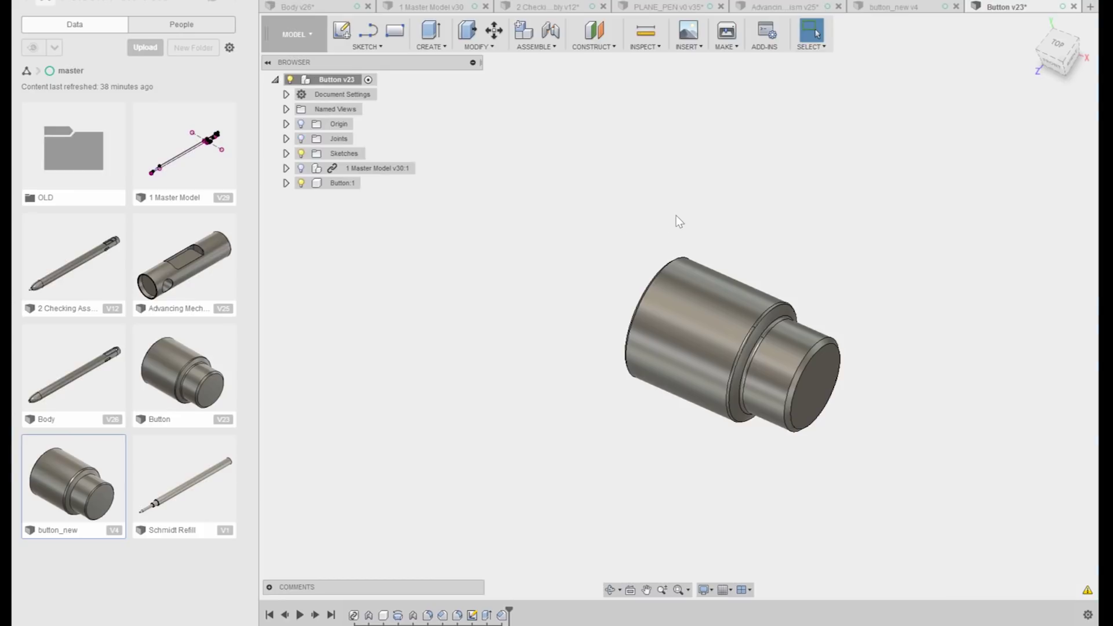
{"action": "left_click", "coordinate": [326, 7]}
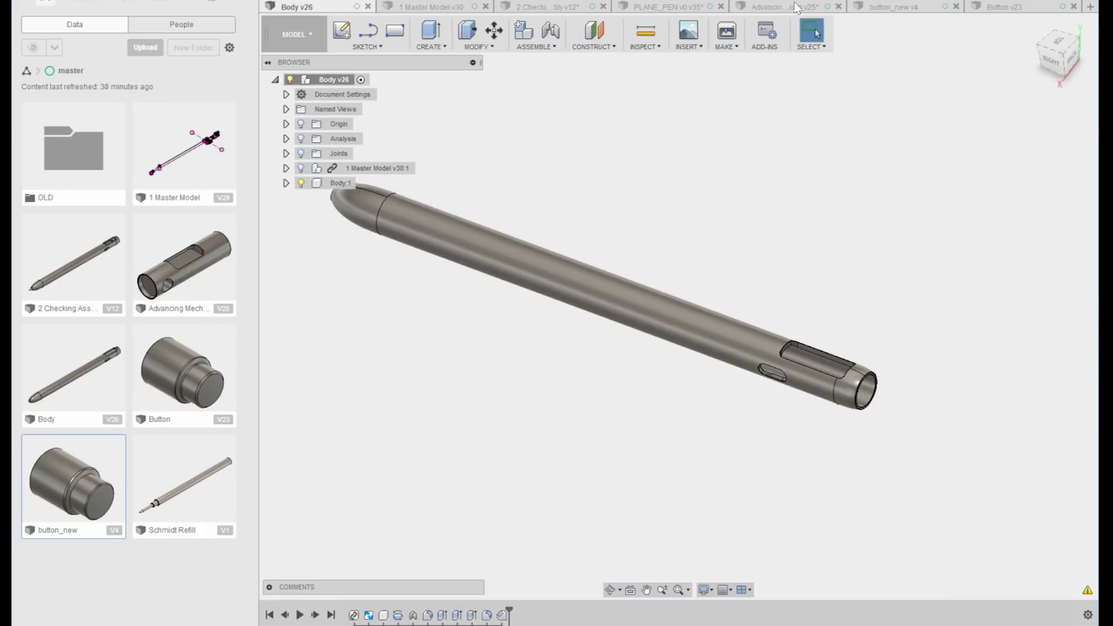
{"action": "left_click", "coordinate": [796, 7]}
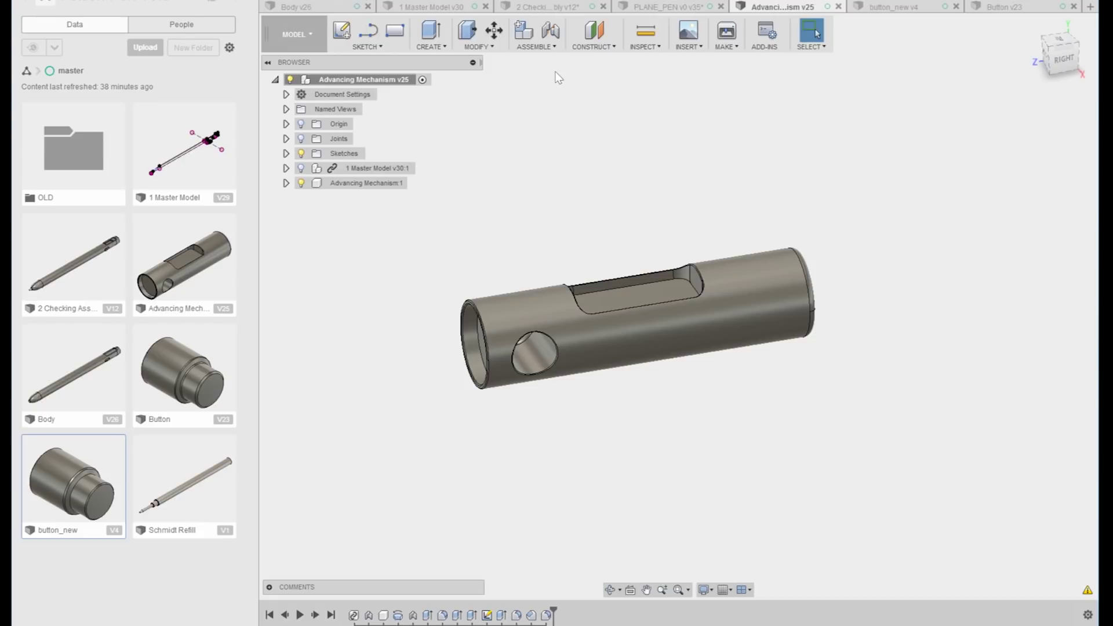
Update the out-of-date linked components in 2 Checking Assembly to their latest versions
{"action": "left_click", "coordinate": [548, 7]}
{"action": "middle_click_drag", "start_coordinate": [685, 156], "coordinate": [680, 203], "text": "shift"}
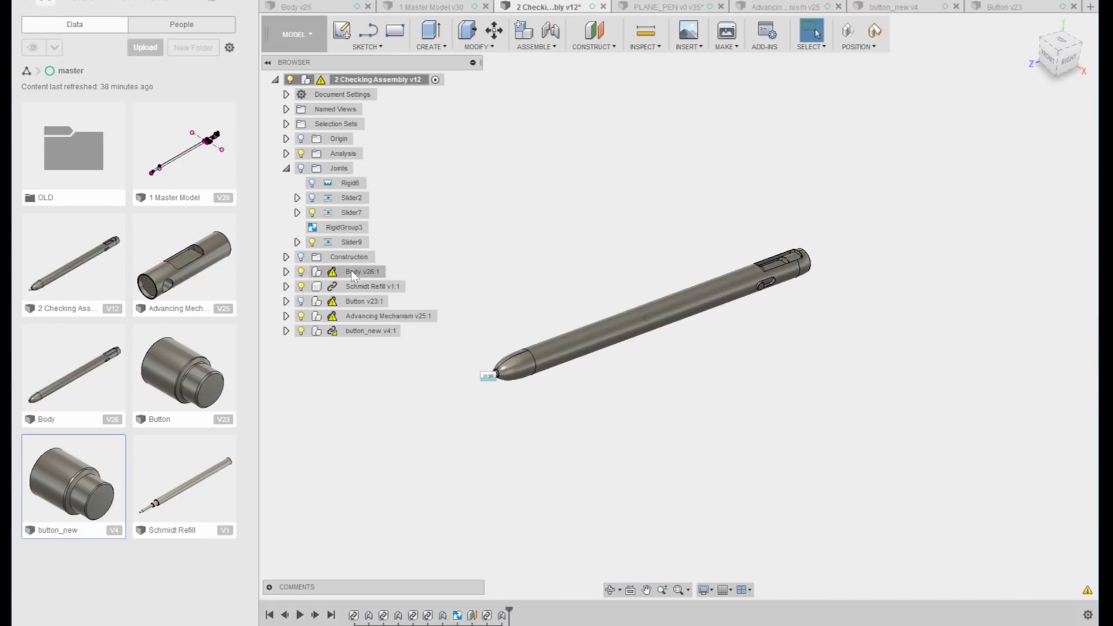
{"action": "mouse_move", "coordinate": [333, 329]}
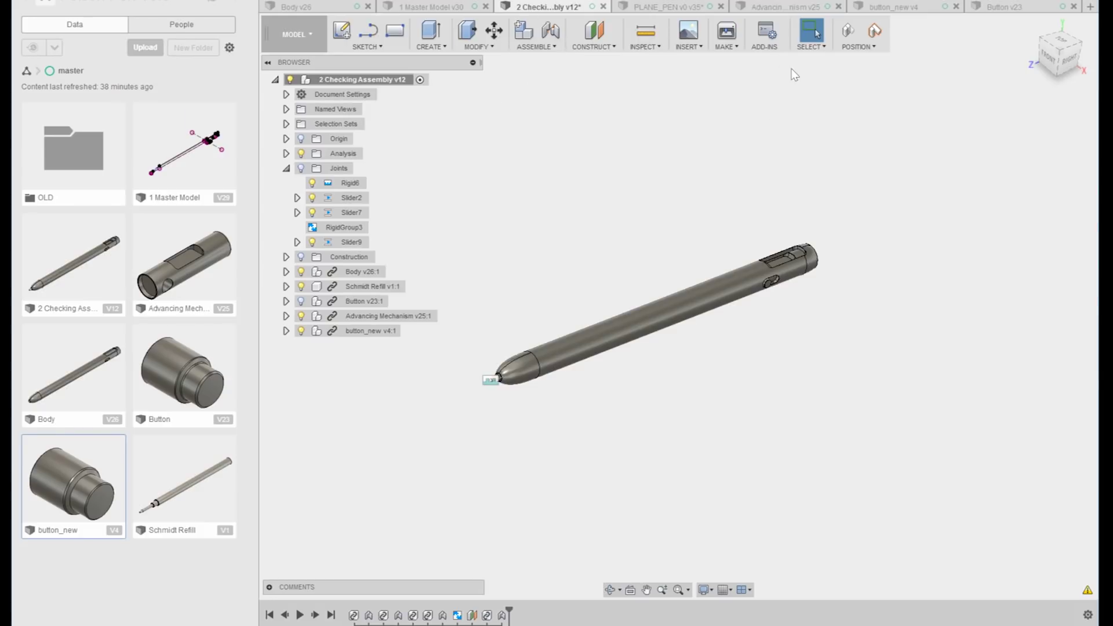
Review the user parameters of the 1 Master Model design, including the travel parameter
{"action": "middle_click_drag", "start_coordinate": [623, 307], "coordinate": [725, 241], "text": "shift"}
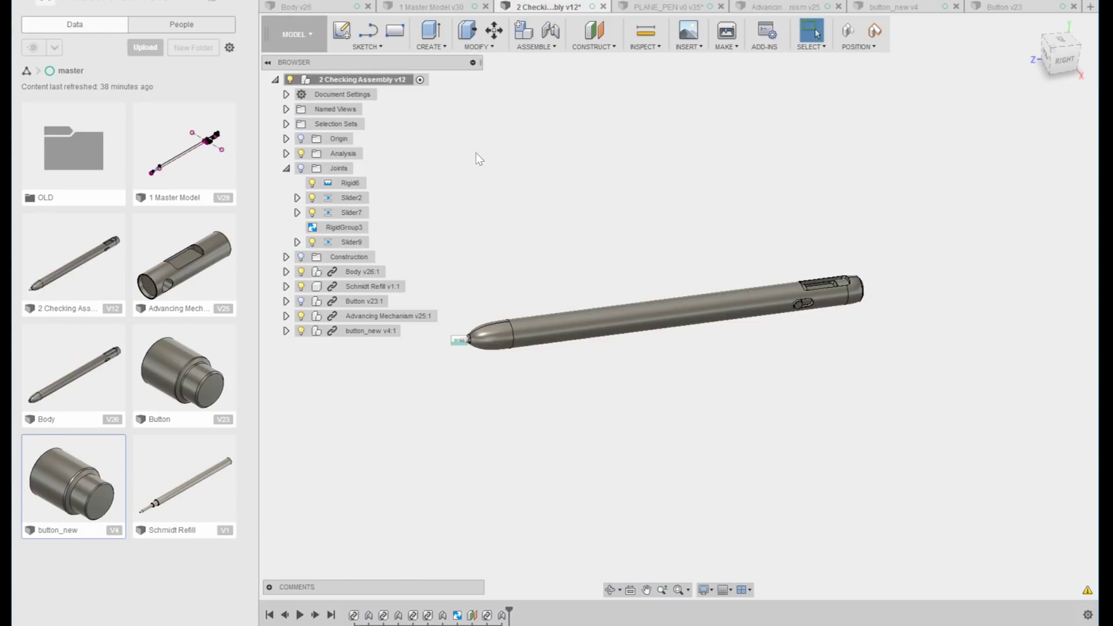
{"action": "left_click", "coordinate": [406, 7]}
{"action": "left_click", "coordinate": [478, 36]}
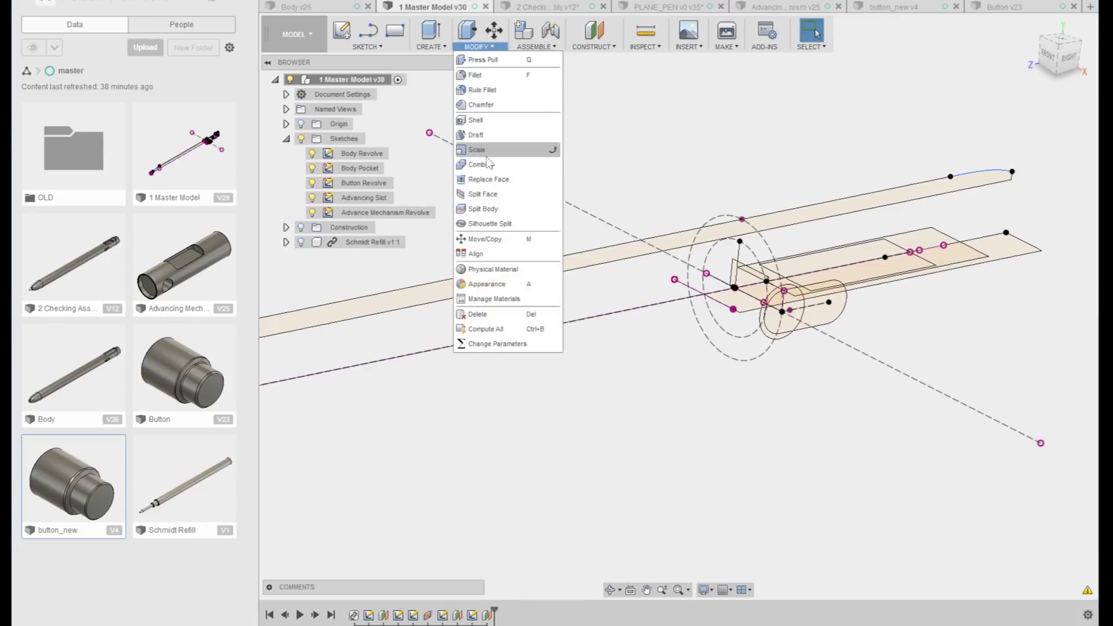
{"action": "left_click", "coordinate": [475, 341]}
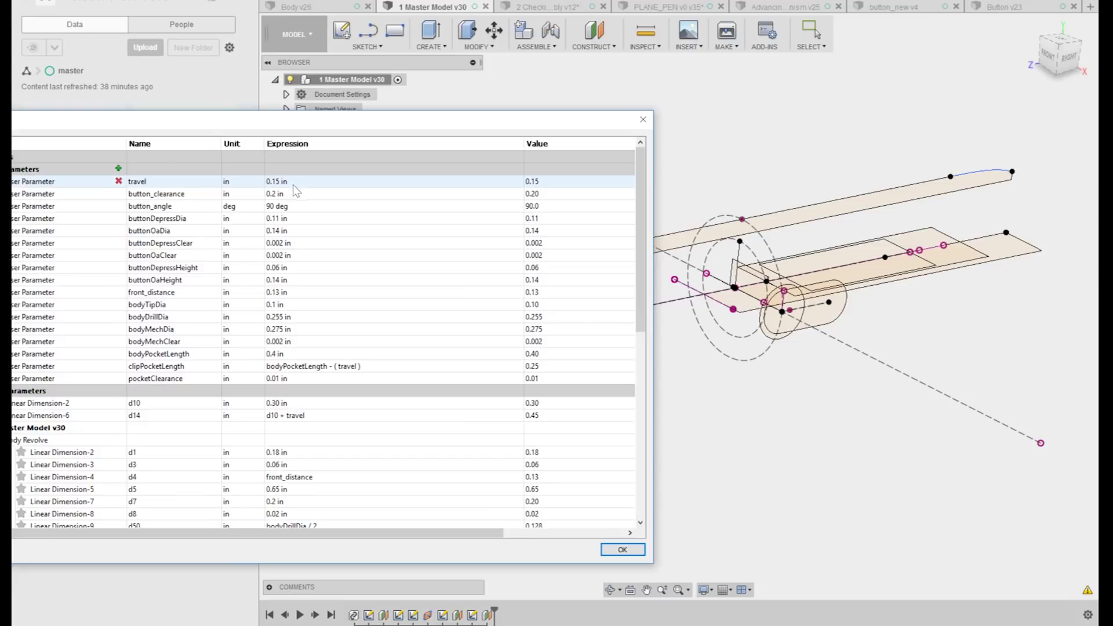
{"action": "left_click", "coordinate": [604, 551]}
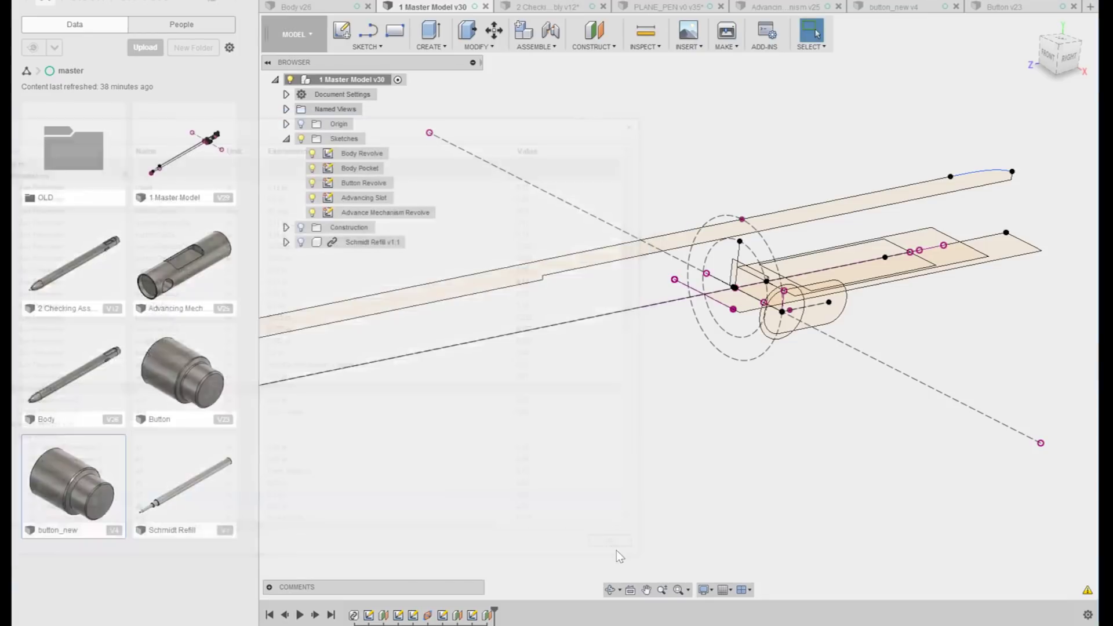
Review the parameters of the Body design and examine its pocket and button slot
{"action": "left_click", "coordinate": [347, 8]}
{"action": "left_click", "coordinate": [478, 40]}
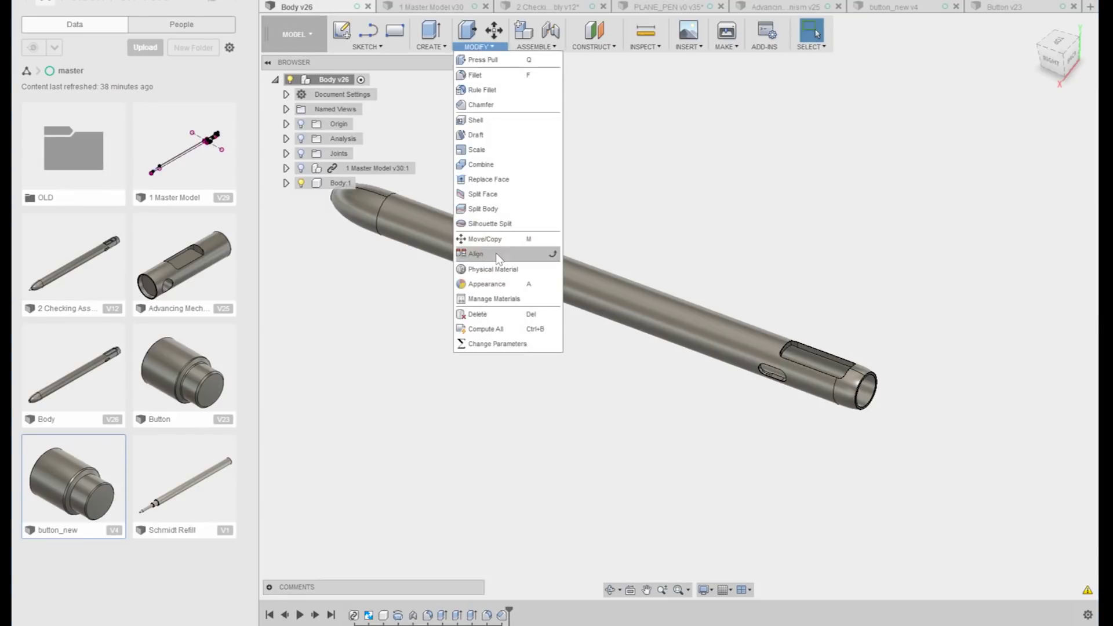
{"action": "left_click", "coordinate": [505, 343]}
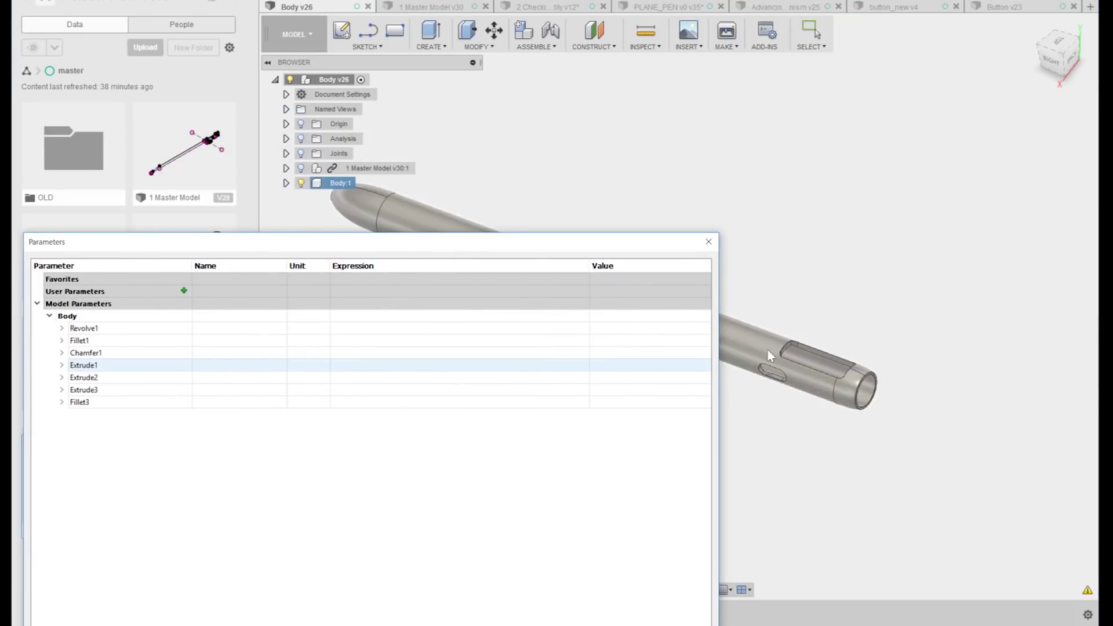
{"action": "left_click", "coordinate": [710, 244]}
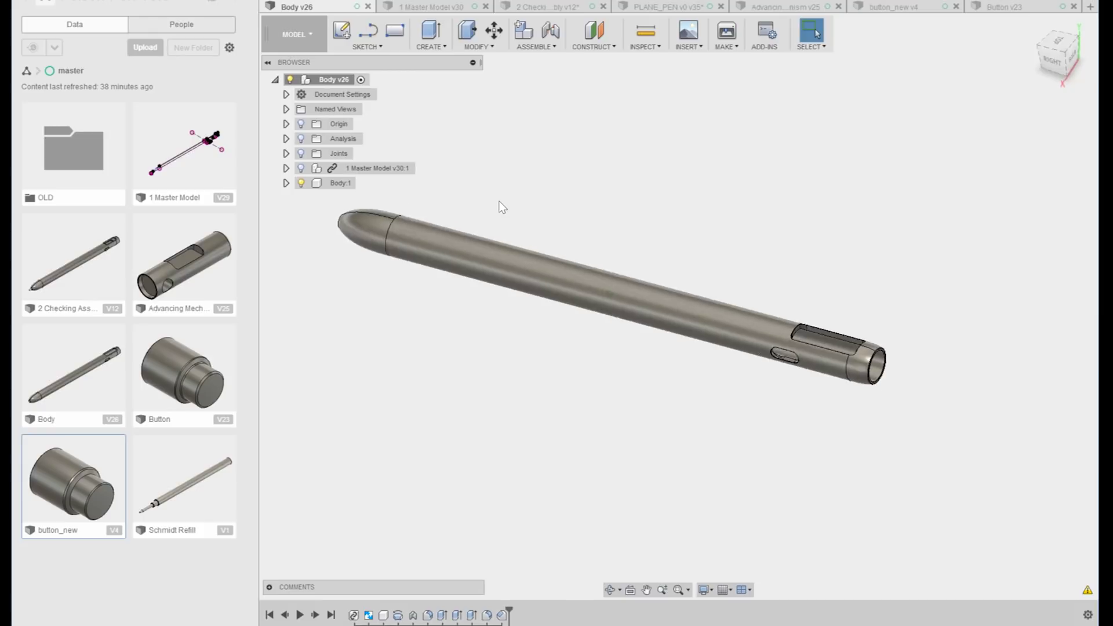
{"action": "mouse_move", "coordinate": [502, 207]}
{"action": "middle_mouse_down", "text": "shift"}
{"action": "mouse_move", "coordinate": [472, 256]}
{"action": "mouse_move", "coordinate": [698, 325]}
{"action": "mouse_move", "coordinate": [782, 325]}
{"action": "mouse_move", "coordinate": [621, 312]}
{"action": "mouse_move", "coordinate": [522, 207]}
{"action": "middle_mouse_up", "text": "shift"}
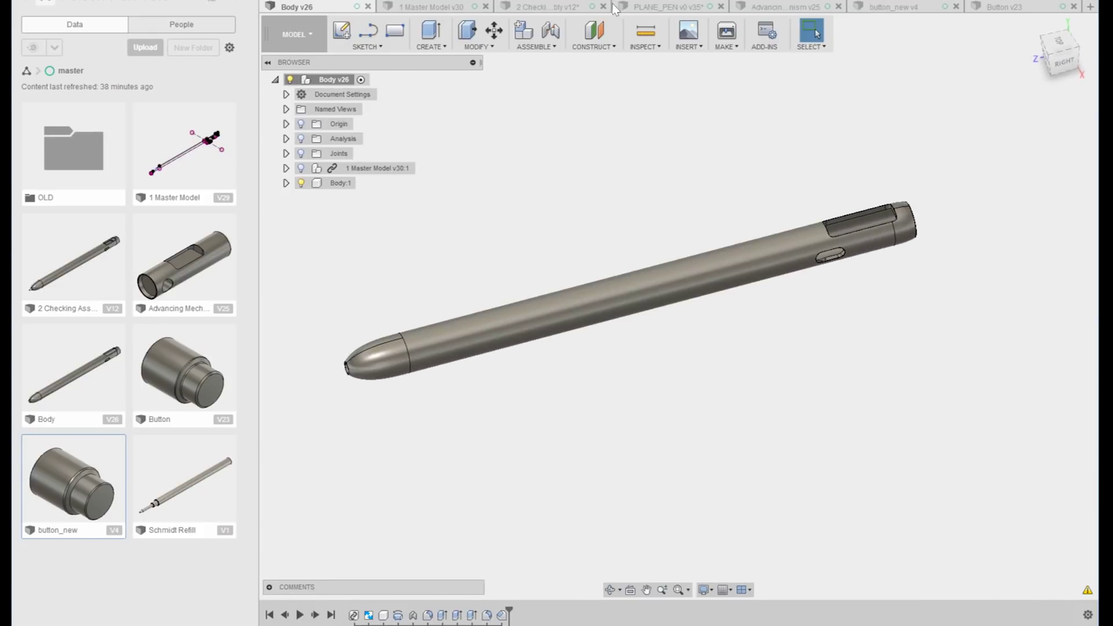
Select the Slider2 joint in 2 Checking Assembly and inspect the button's position in the body slot
{"action": "left_click", "coordinate": [537, 6]}
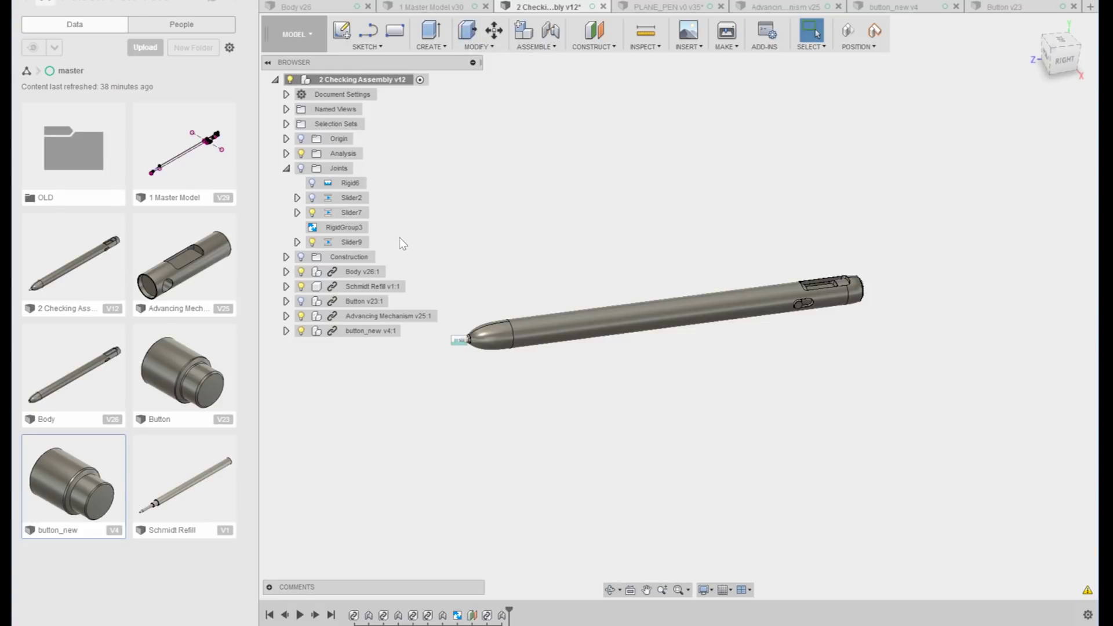
{"action": "right_click", "coordinate": [342, 201]}
{"action": "left_click", "coordinate": [606, 256]}
{"action": "scroll", "coordinate": [632, 271], "scroll_direction": "up", "scroll_amount": 3}
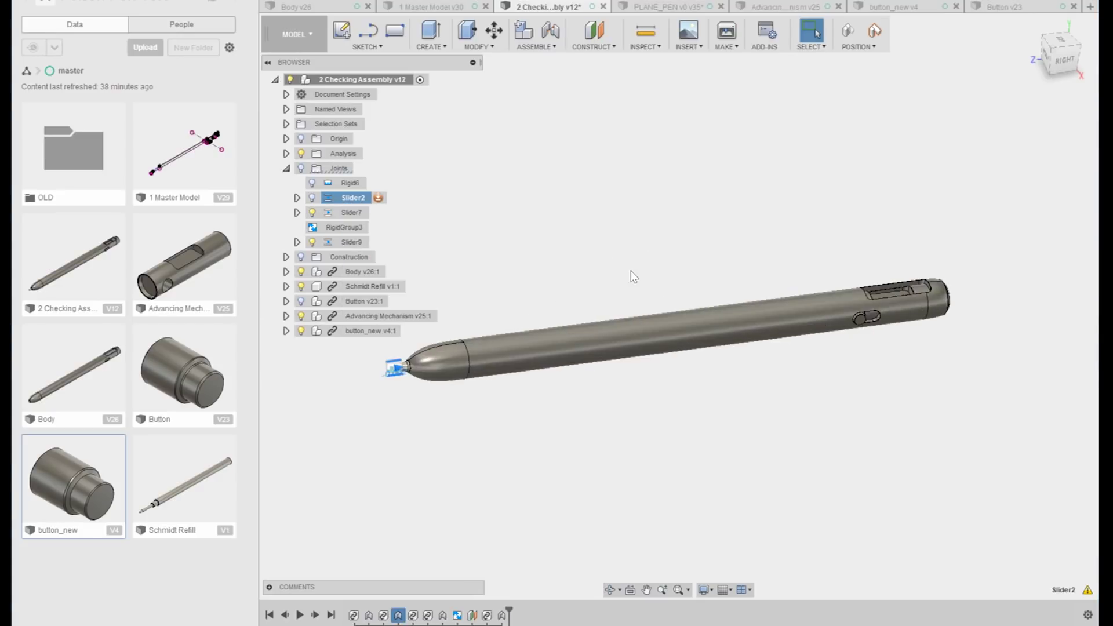
{"action": "middle_click_drag", "start_coordinate": [724, 316], "coordinate": [429, 2], "text": "shift"}
{"action": "scroll", "coordinate": [907, 362], "scroll_direction": "up", "scroll_amount": 3}
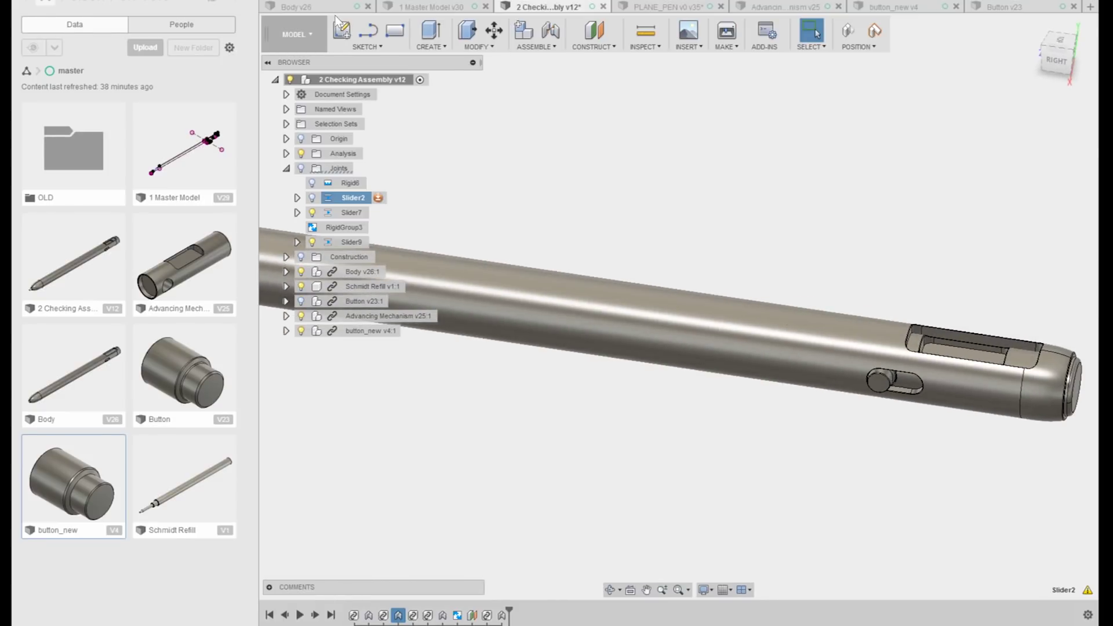
Check the 1 Master Model sketches and inspect the Slider2 joint definition in 2 Checking Assembly
{"action": "left_click", "coordinate": [433, 3]}
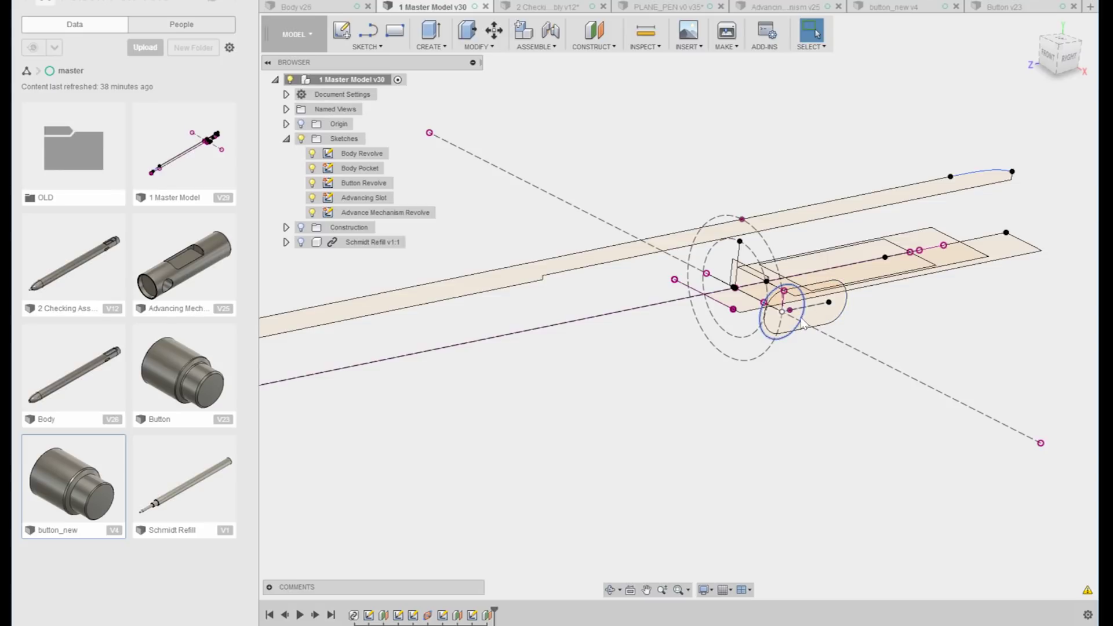
{"action": "left_click", "coordinate": [544, 11]}
{"action": "left_click", "coordinate": [355, 197]}
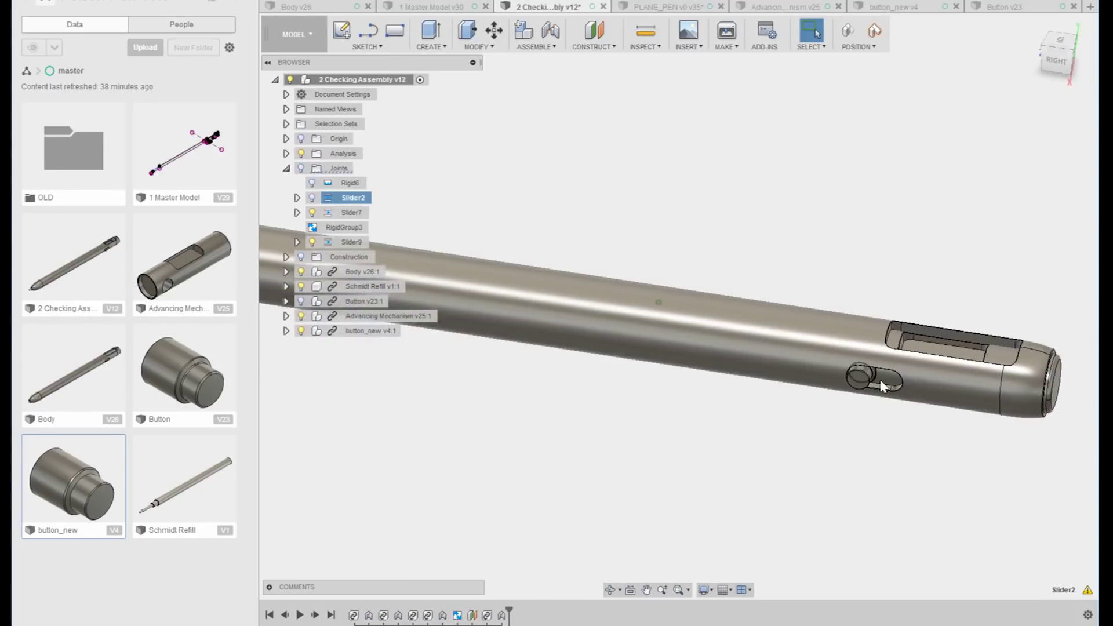
{"action": "right_click", "coordinate": [357, 200]}
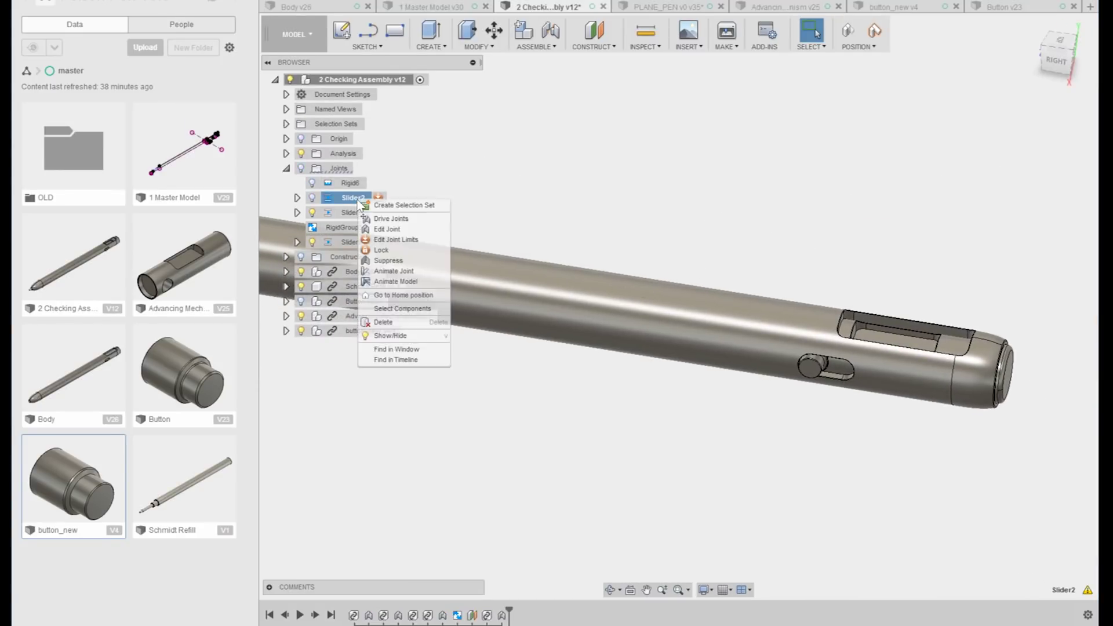
{"action": "left_click", "coordinate": [377, 230]}
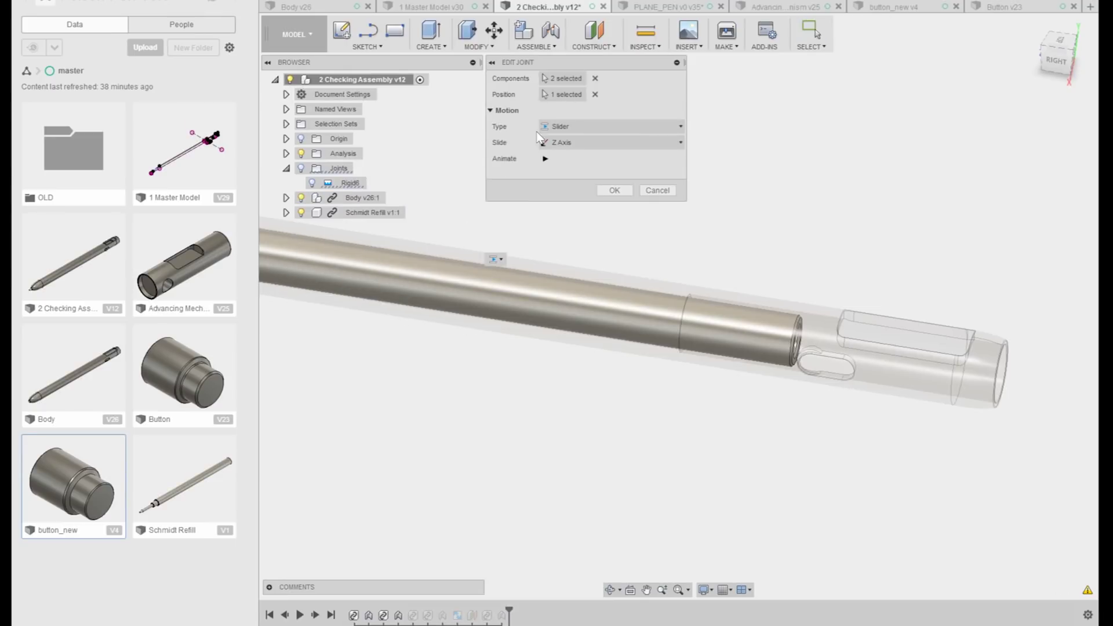
{"action": "left_click", "coordinate": [667, 187]}
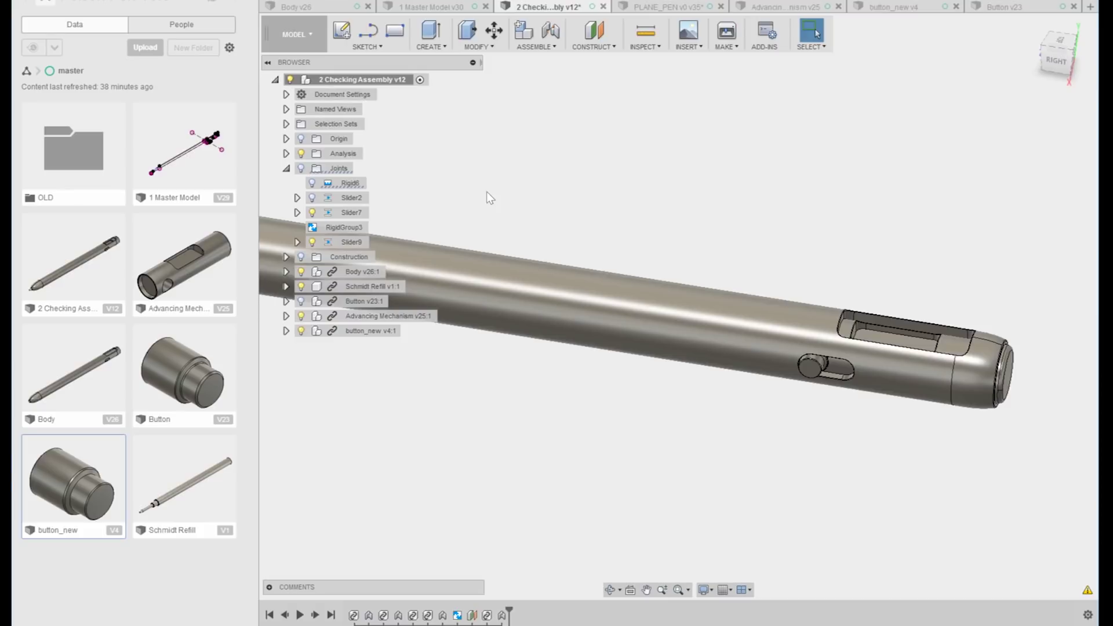
Inspect the minimum and maximum slide limits of the Slider2 joint
{"action": "right_click", "coordinate": [350, 197]}
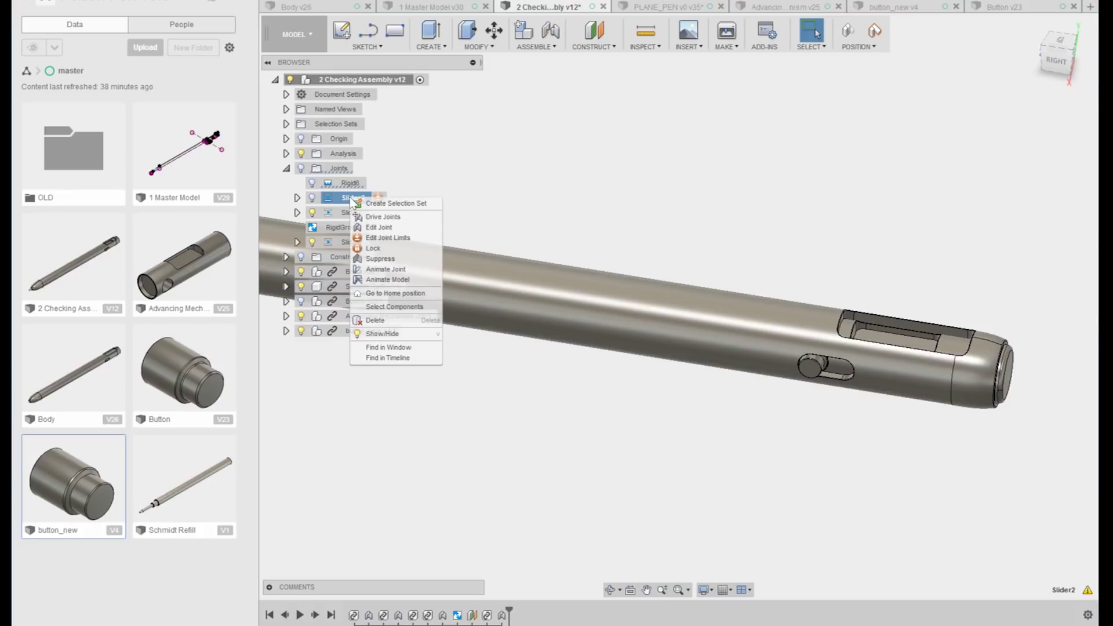
{"action": "left_click", "coordinate": [474, 147]}
{"action": "right_click", "coordinate": [352, 202]}
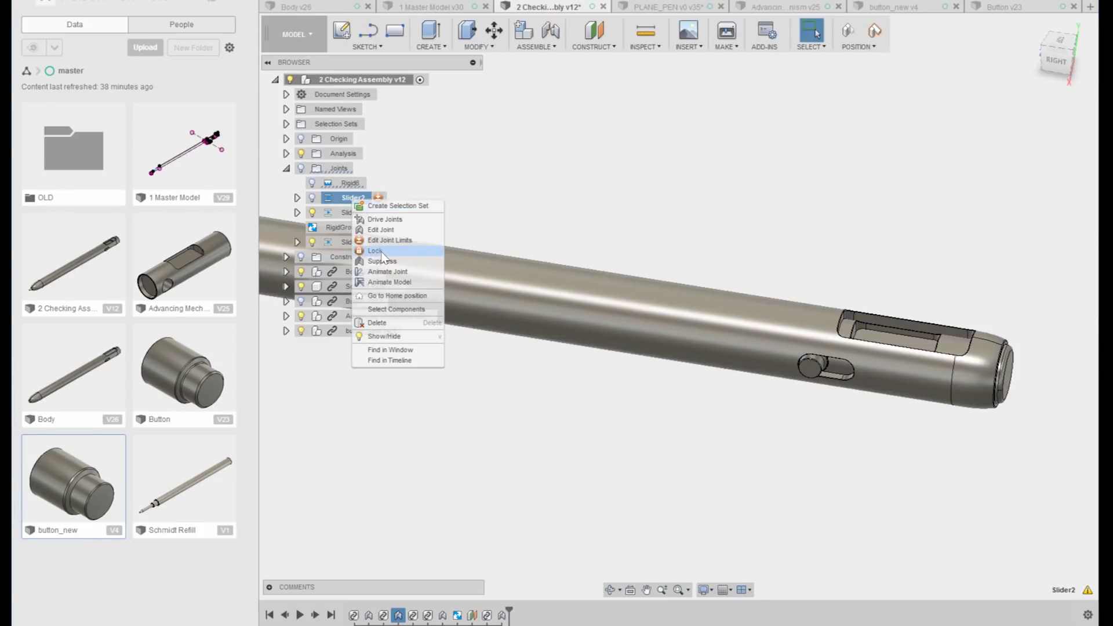
{"action": "left_click", "coordinate": [418, 255]}
{"action": "left_click", "coordinate": [560, 109]}
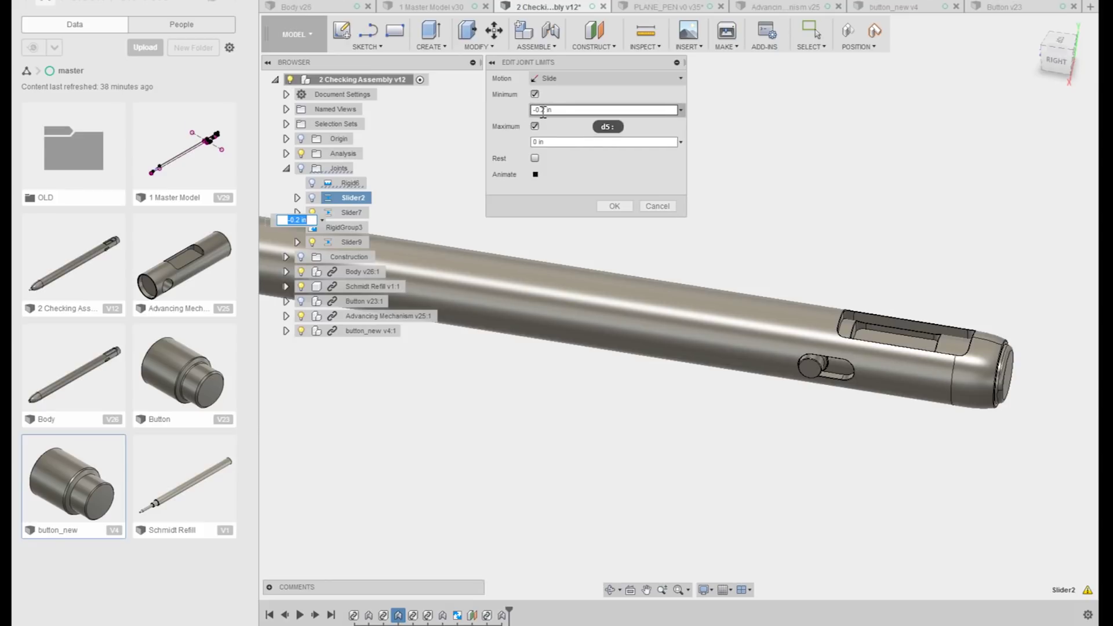
{"action": "left_click", "coordinate": [658, 206]}
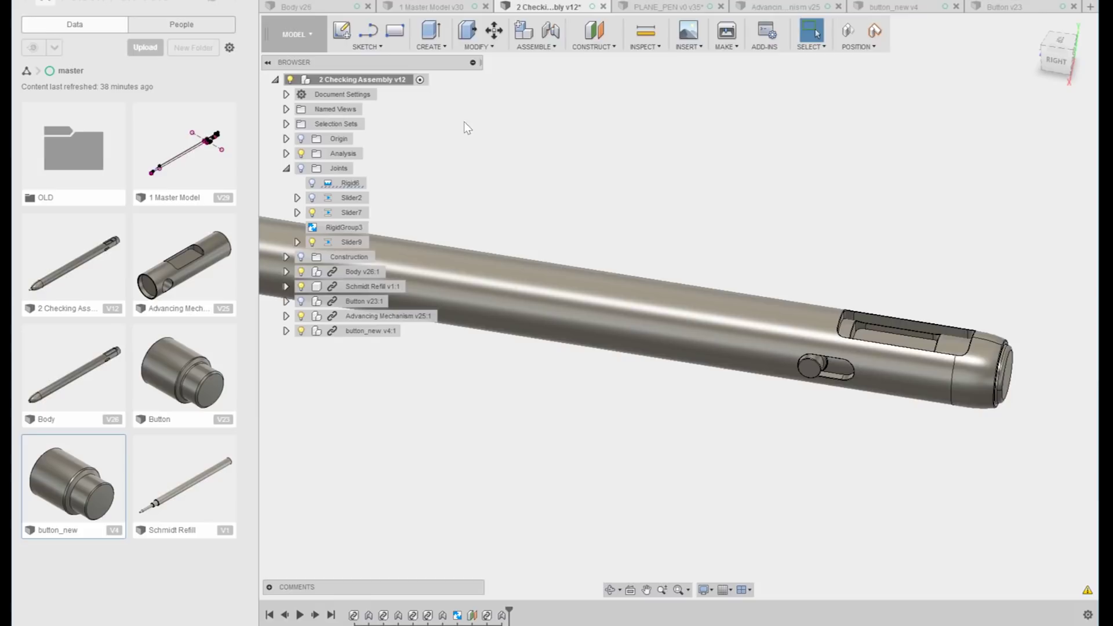
Review the parameters of the 2 Checking Assembly design
{"action": "left_click", "coordinate": [485, 47]}
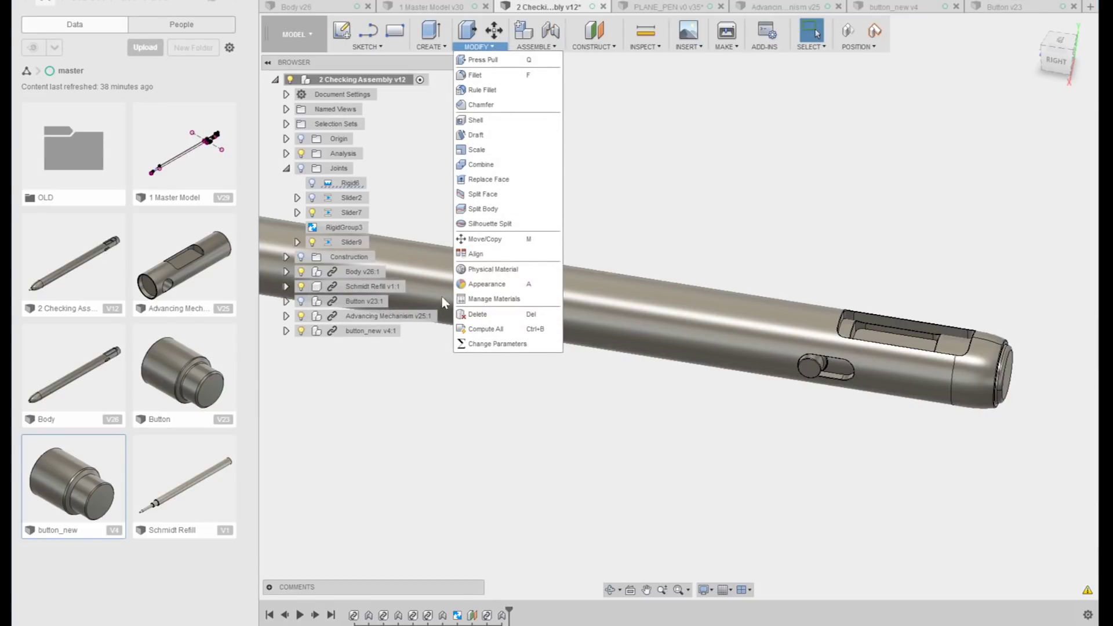
{"action": "left_click", "coordinate": [496, 344]}
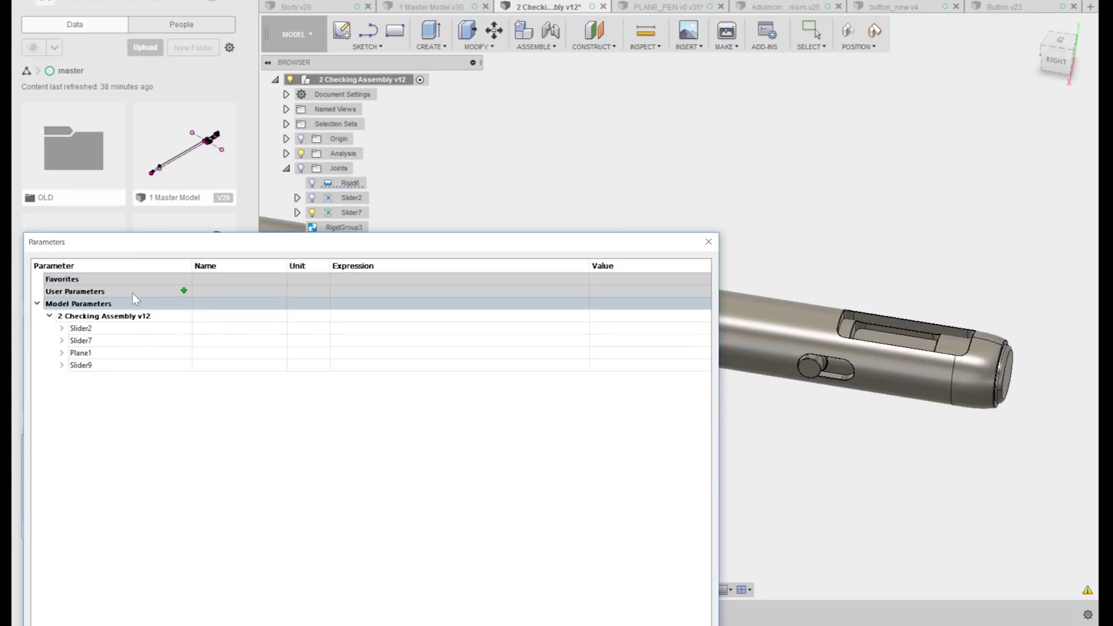
{"action": "left_click_drag", "start_coordinate": [158, 254], "coordinate": [25, 142]}
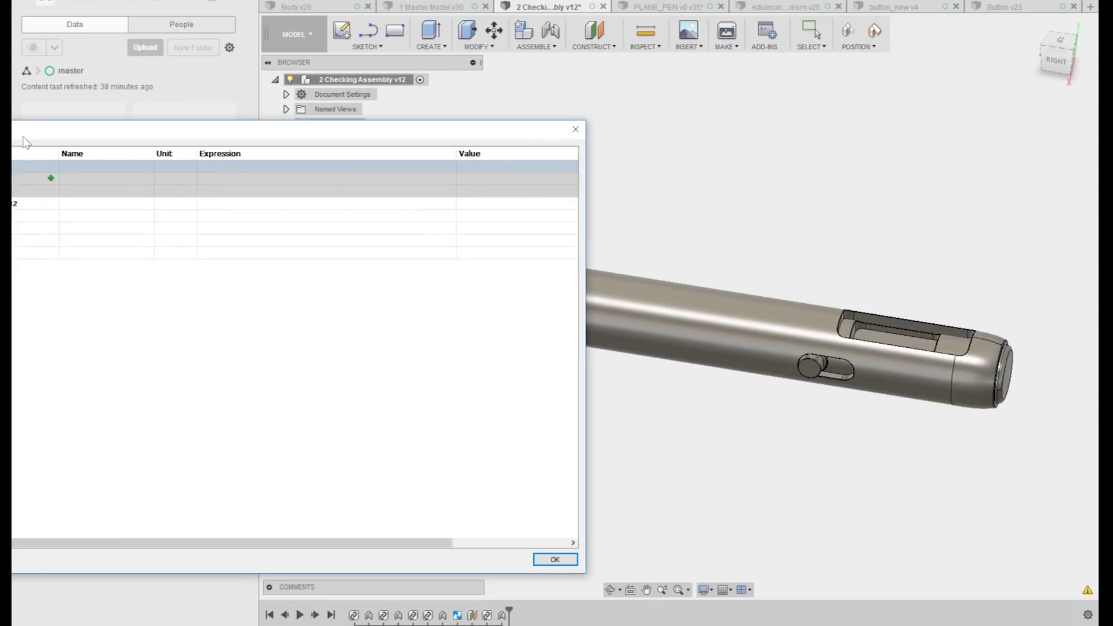
{"action": "left_click", "coordinate": [573, 129]}
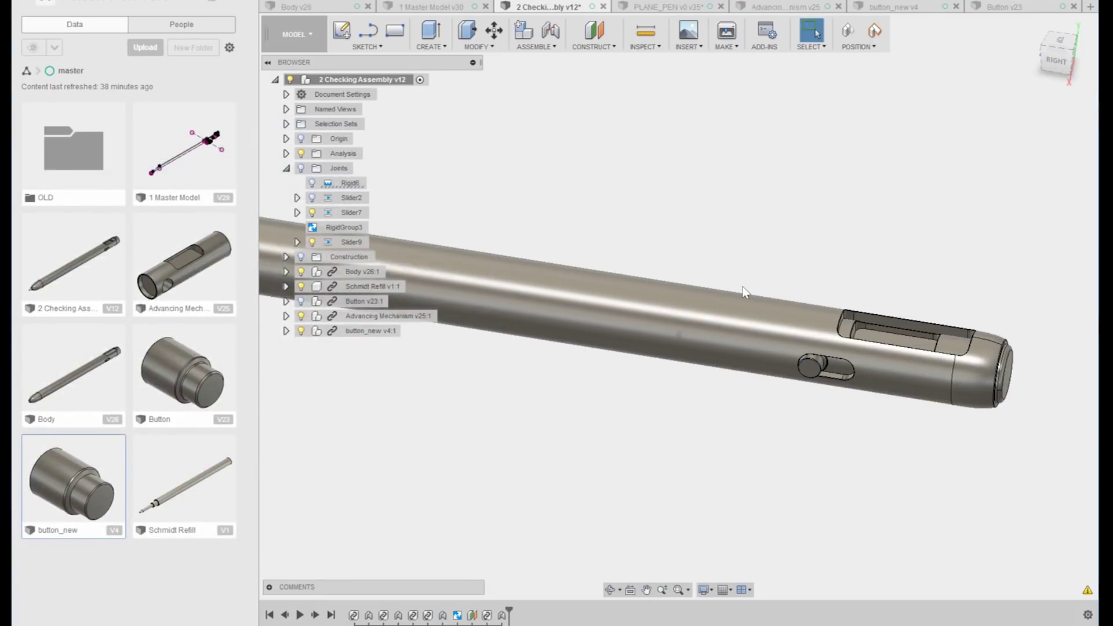
Examine the updated pen assembly from several angles and collapse its list of joints
{"action": "middle_click_drag", "start_coordinate": [742, 286], "coordinate": [644, 331], "text": "shift"}
{"action": "scroll", "coordinate": [728, 285], "scroll_direction": "down", "scroll_amount": 4}
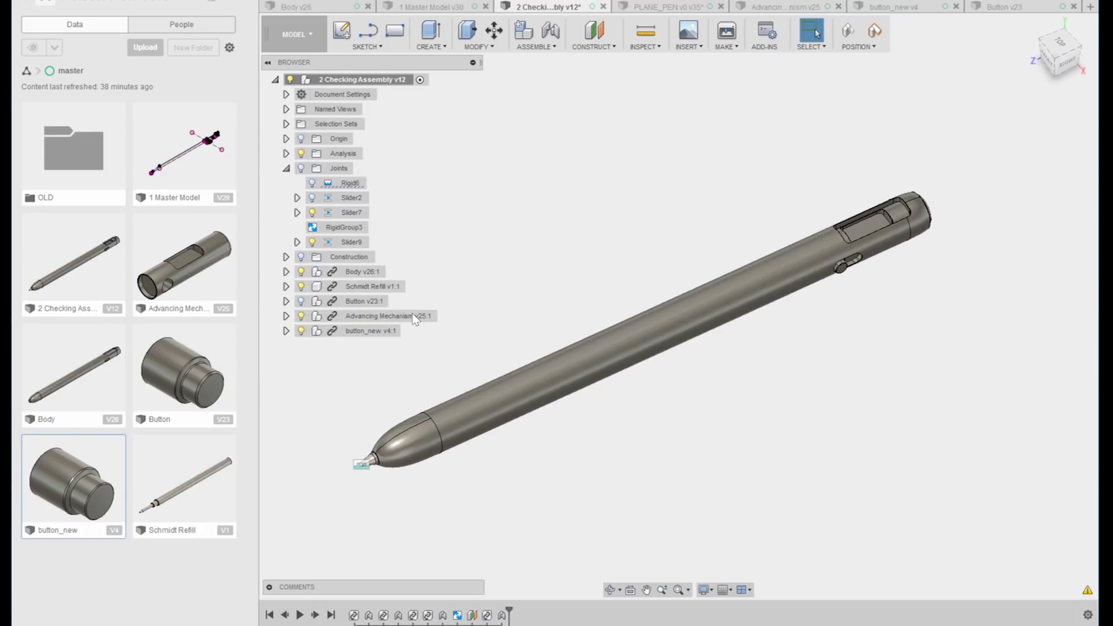
{"action": "middle_click_drag", "start_coordinate": [584, 166], "coordinate": [802, 297], "text": "shift"}
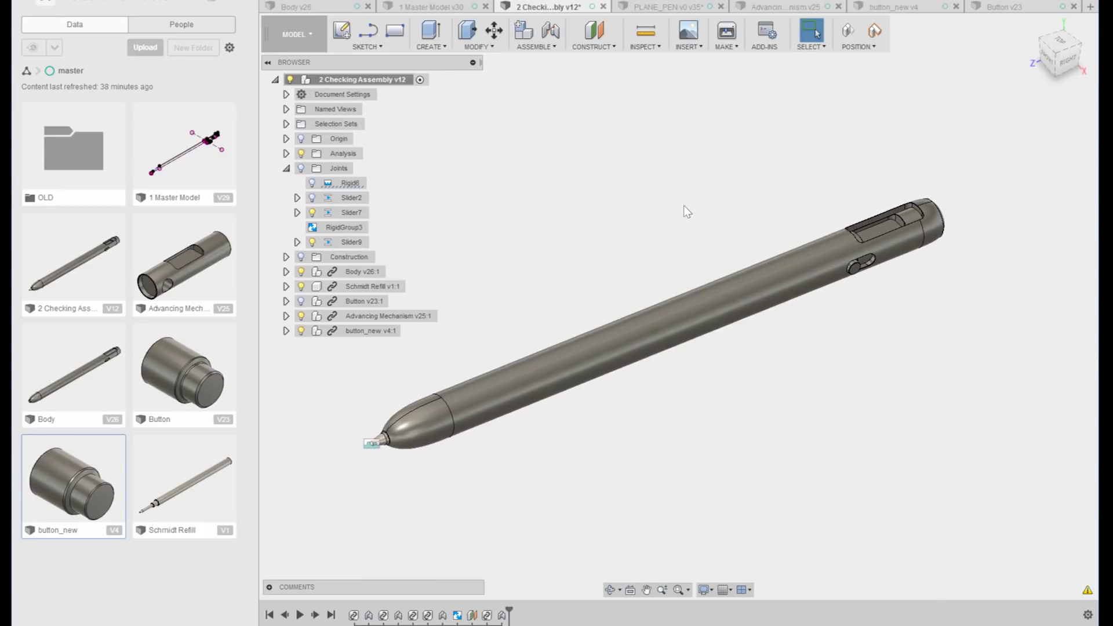
{"action": "middle_click_drag", "start_coordinate": [685, 209], "coordinate": [865, 214], "text": "shift"}
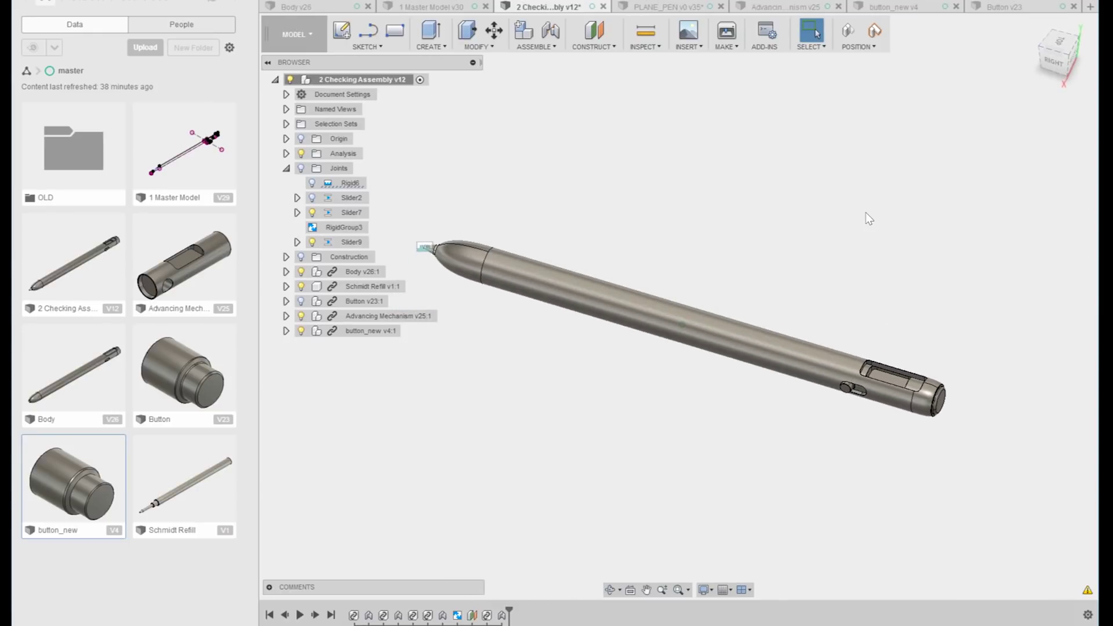
{"action": "middle_click_drag", "start_coordinate": [846, 223], "coordinate": [881, 307], "text": "shift"}
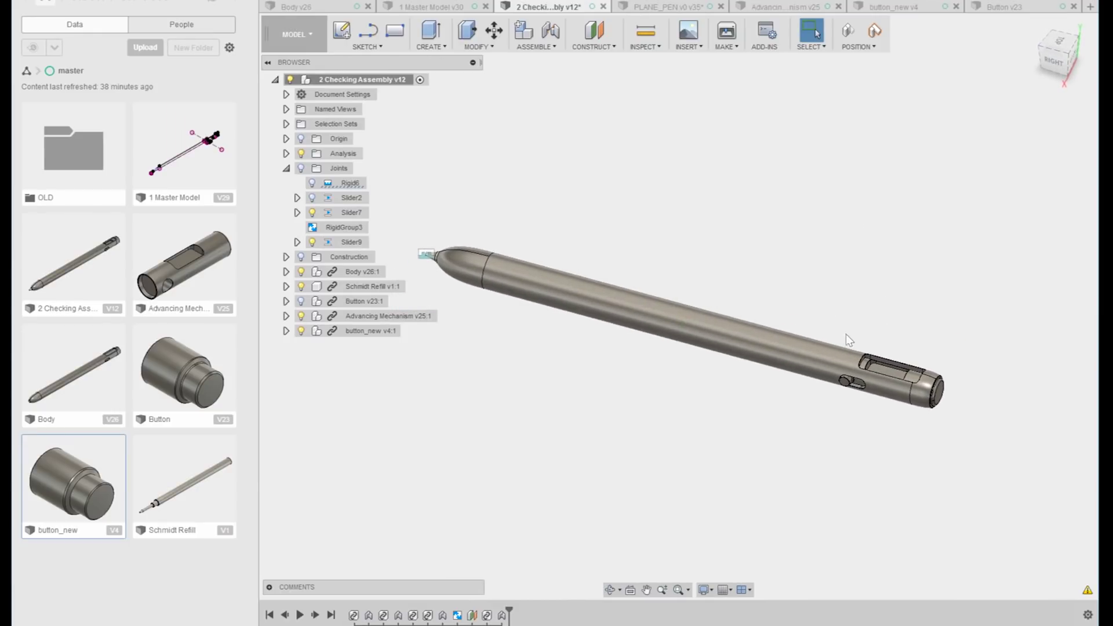
{"action": "middle_click_drag", "start_coordinate": [791, 291], "coordinate": [695, 244], "text": "shift"}
{"action": "left_click", "coordinate": [286, 168]}
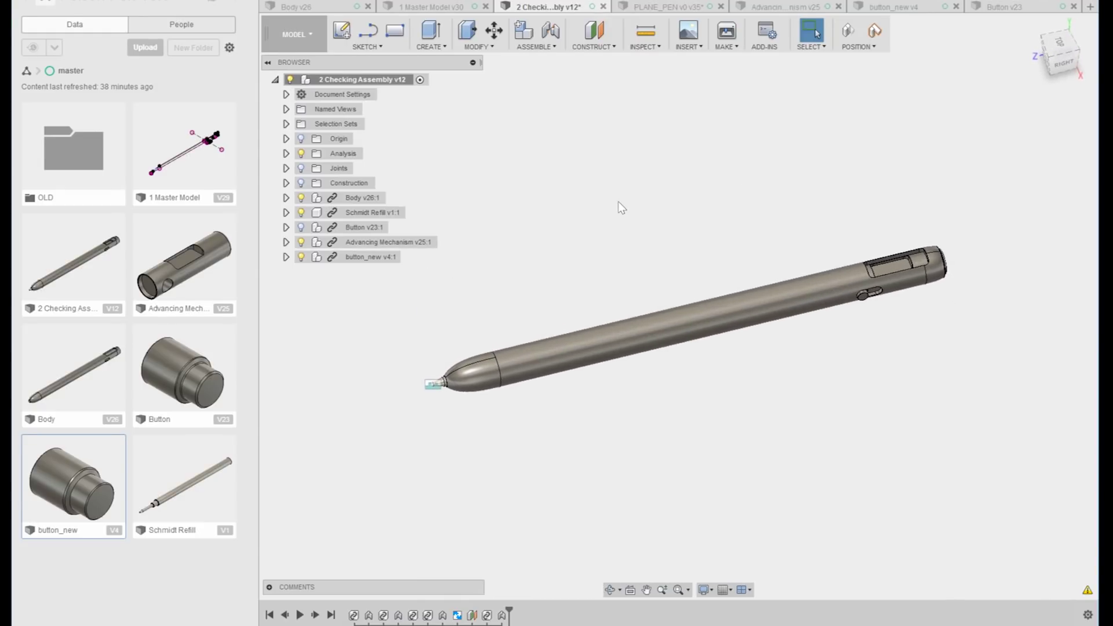
Highlight the Button and button_new components in turn and examine the button's fit in the body slot
{"action": "left_click", "coordinate": [364, 227]}
{"action": "left_click", "coordinate": [359, 260]}
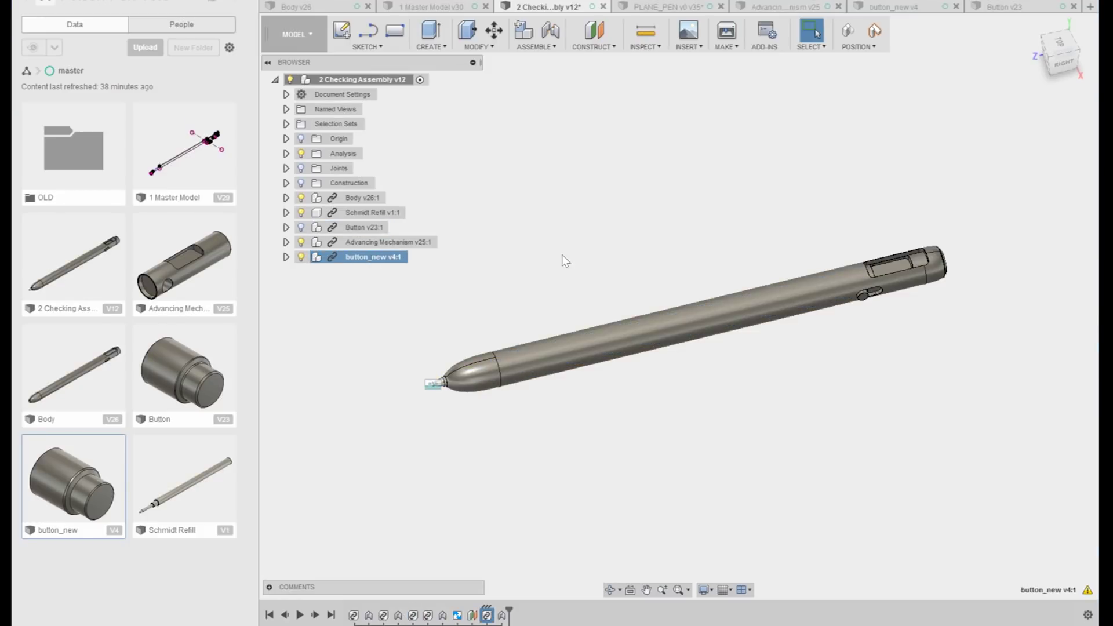
{"action": "left_click", "coordinate": [564, 256]}
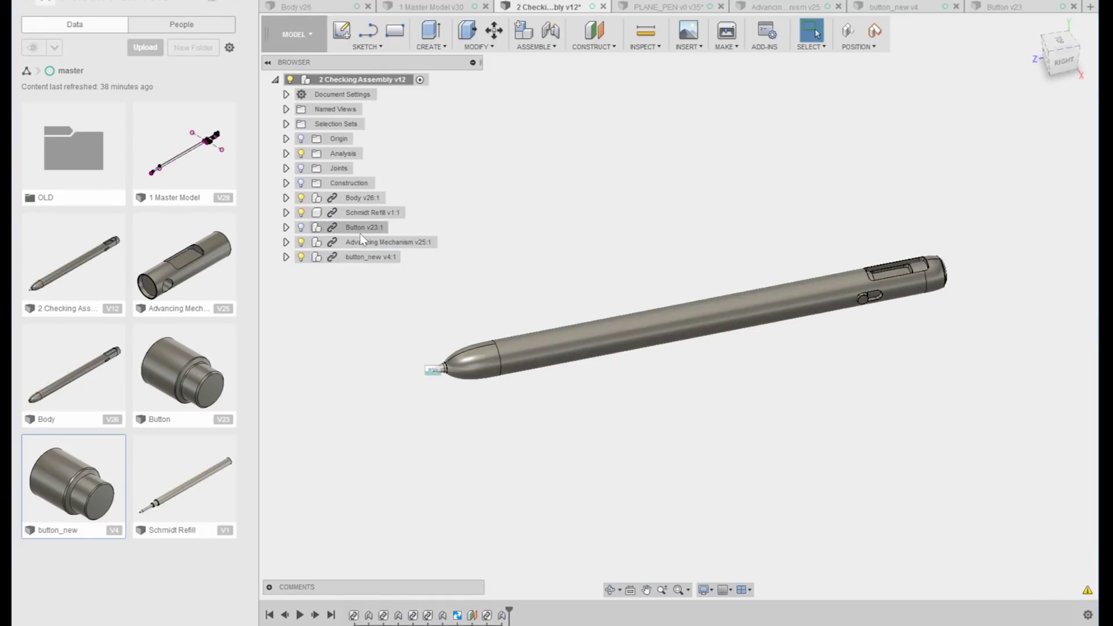
{"action": "left_click", "coordinate": [362, 229]}
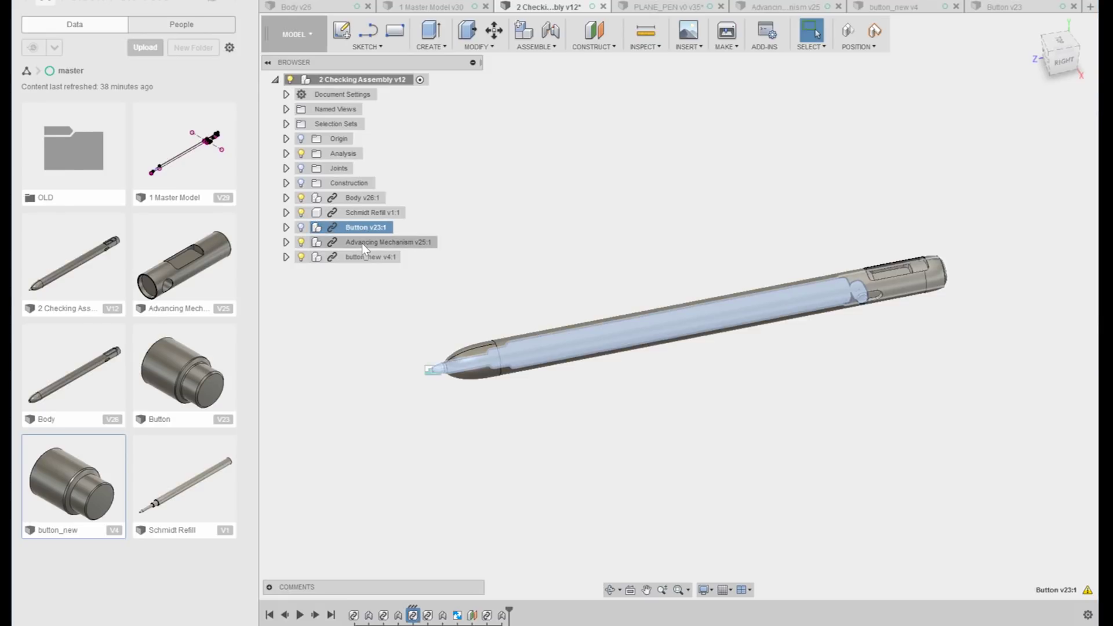
{"action": "left_click", "coordinate": [365, 257]}
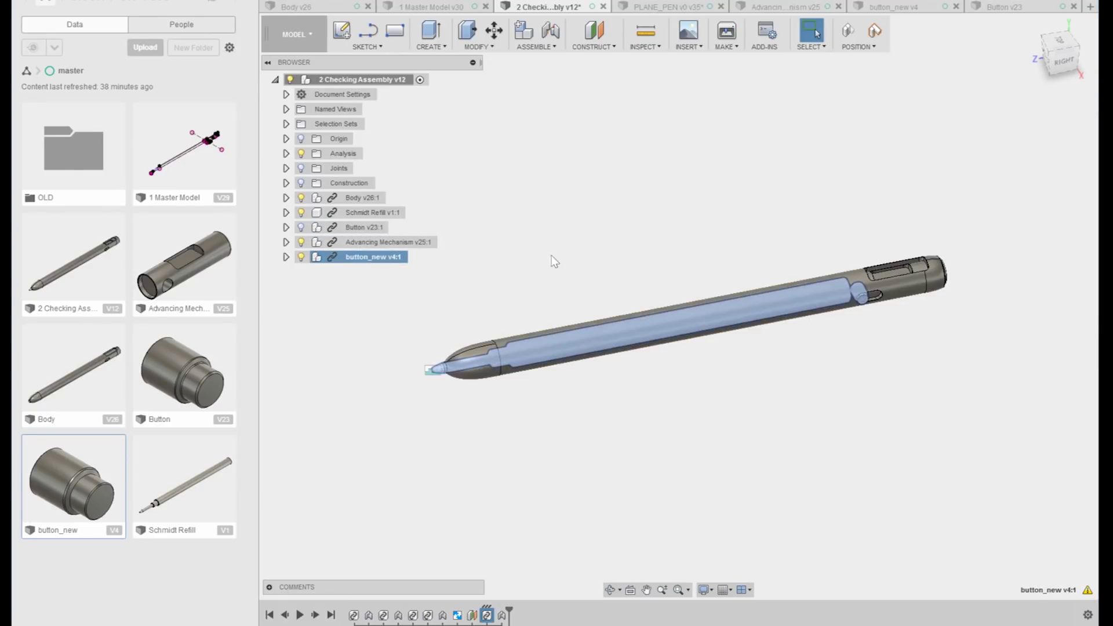
{"action": "left_click", "coordinate": [693, 257]}
{"action": "scroll", "coordinate": [896, 268], "scroll_direction": "up", "scroll_amount": 5}
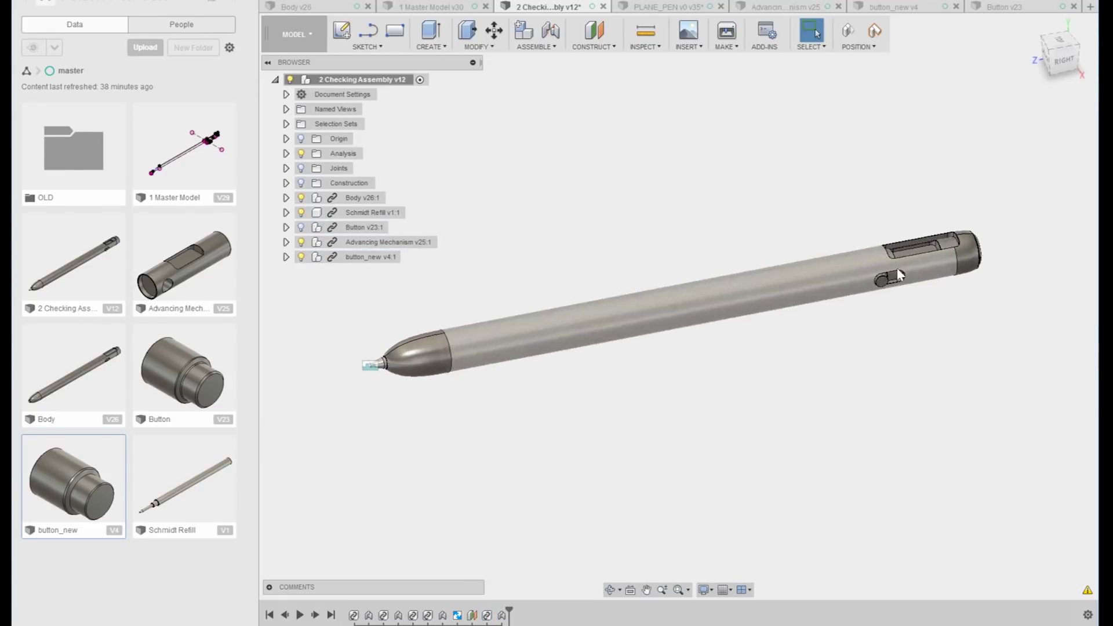
{"action": "scroll", "coordinate": [915, 307], "scroll_direction": "up", "scroll_amount": 6}
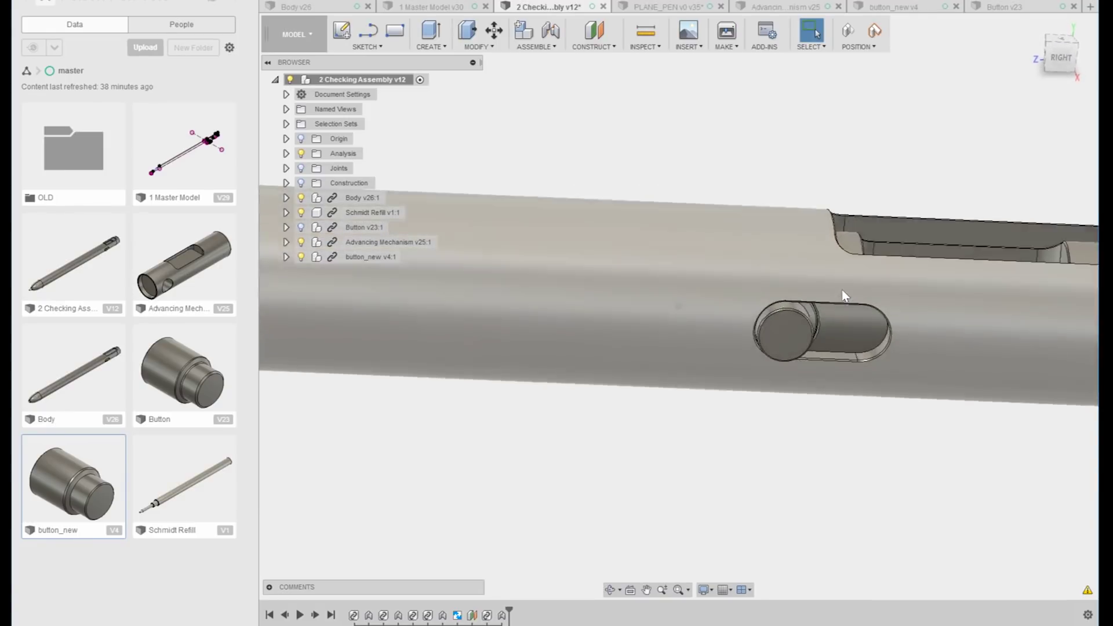
Swap the visibility of the Button and button_new components to compare their fit in the slot, and restore button_new
{"action": "middle_click_drag", "start_coordinate": [842, 290], "coordinate": [795, 475], "text": "shift"}
{"action": "left_click", "coordinate": [301, 227]}
{"action": "left_click", "coordinate": [301, 257]}
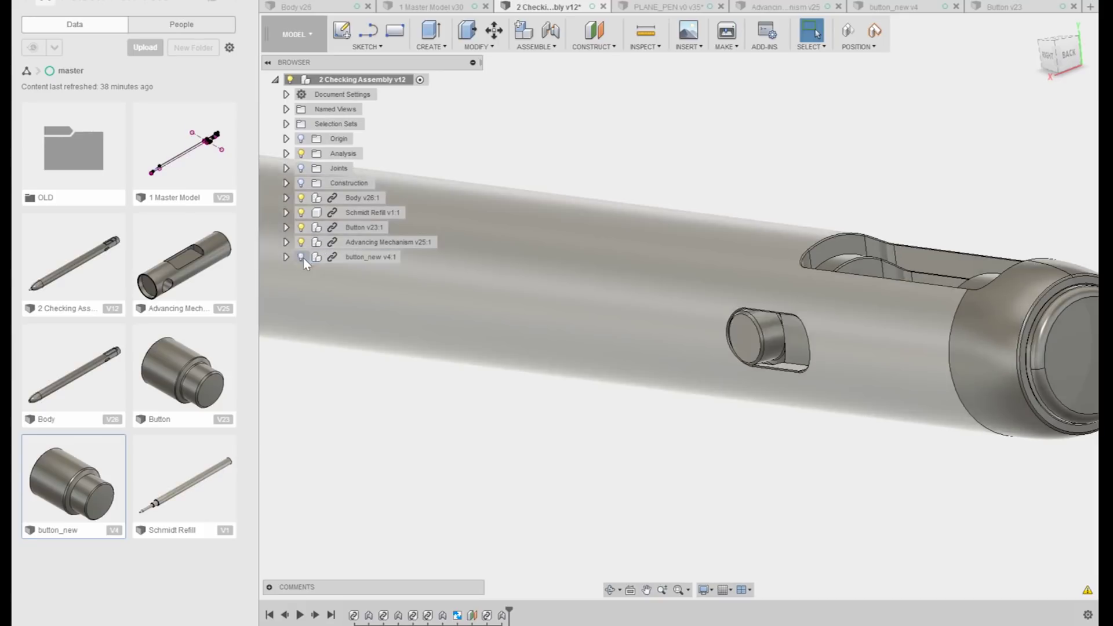
{"action": "left_click", "coordinate": [301, 257]}
{"action": "left_click", "coordinate": [301, 228]}
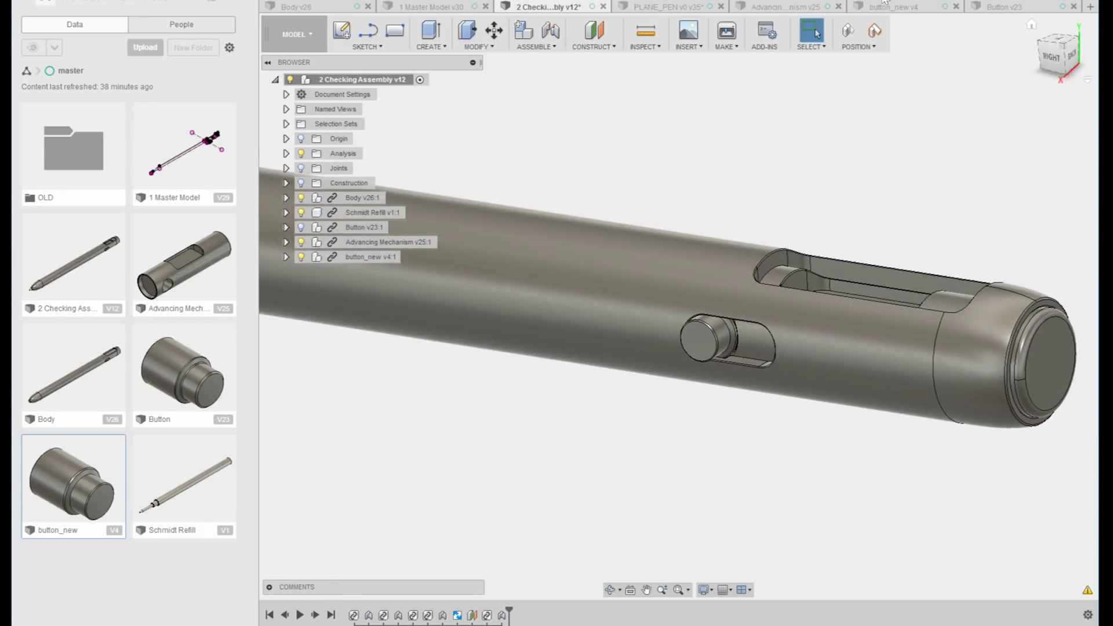
Examine the side hole and open end of the Advancing Mechanism part, and return to the 2 Checking Assembly design
{"action": "left_click", "coordinate": [777, 8]}
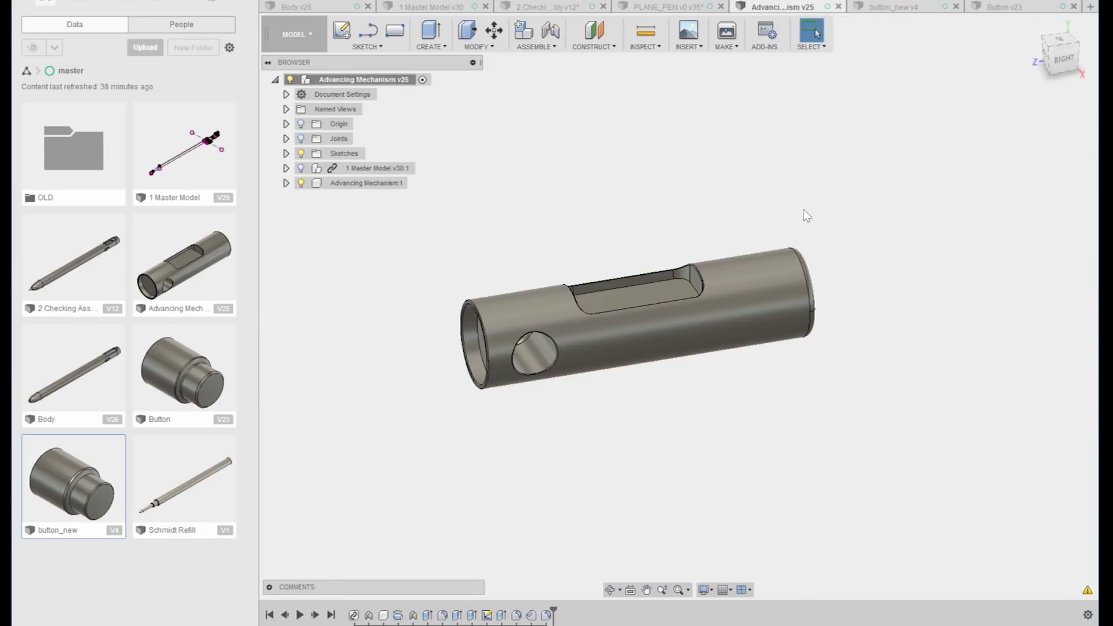
{"action": "scroll", "coordinate": [636, 423], "scroll_direction": "up", "scroll_amount": 4}
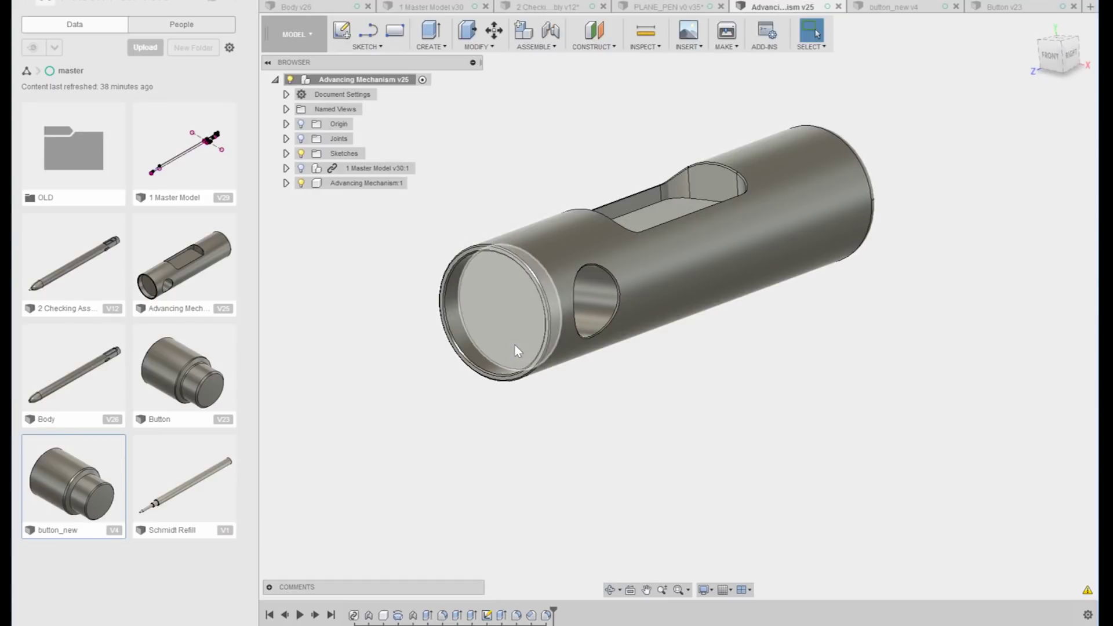
{"action": "left_click", "coordinate": [571, 6]}
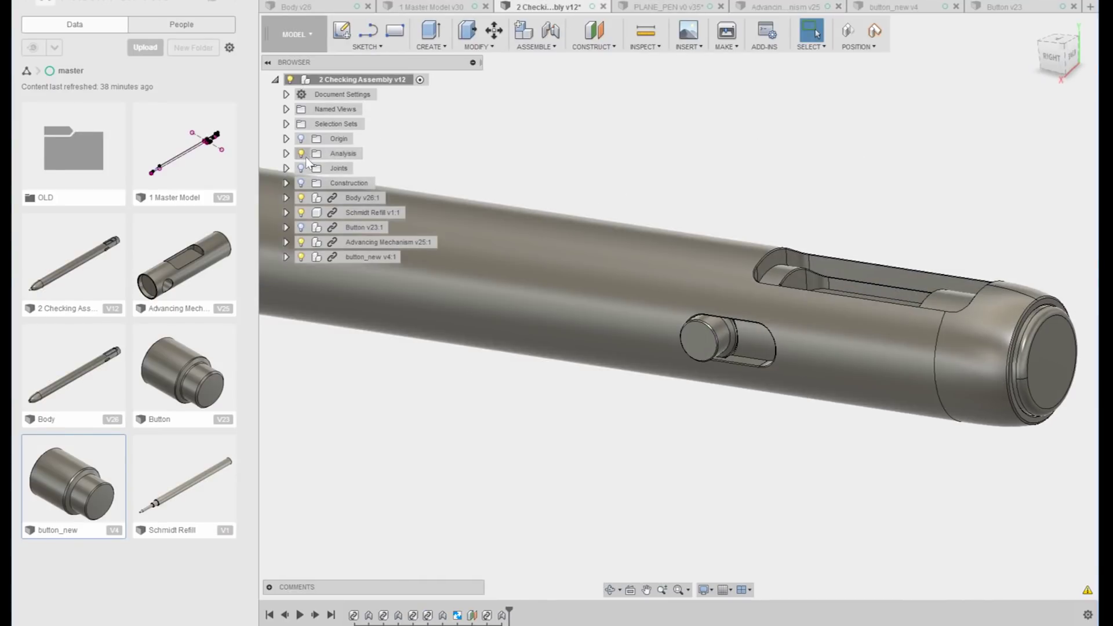
Show the Section1 analysis and examine the button, refill and advancing mechanism in cross-section from above
{"action": "left_click", "coordinate": [285, 153]}
{"action": "left_click", "coordinate": [312, 168]}
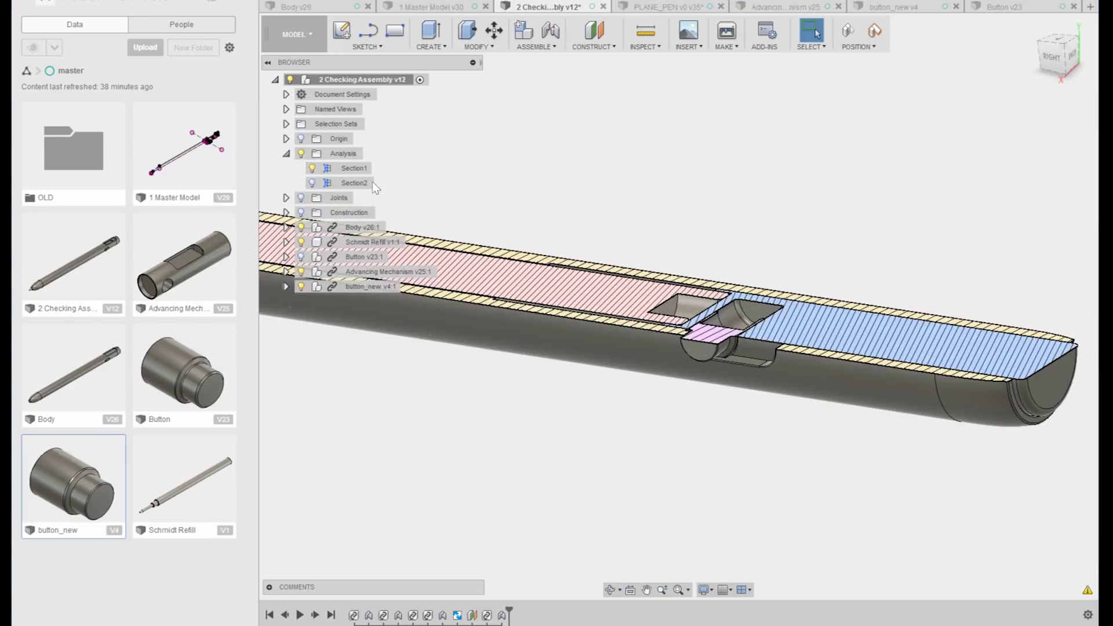
{"action": "middle_click_drag", "start_coordinate": [373, 182], "coordinate": [676, 300], "text": "shift"}
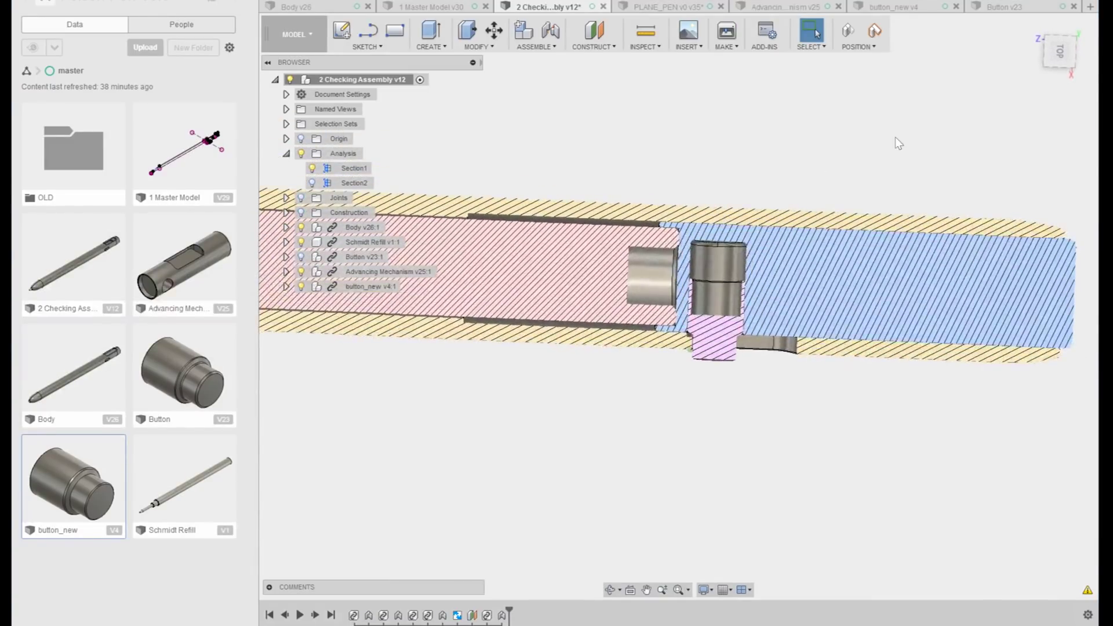
{"action": "scroll", "coordinate": [725, 209], "scroll_direction": "up", "scroll_amount": 3}
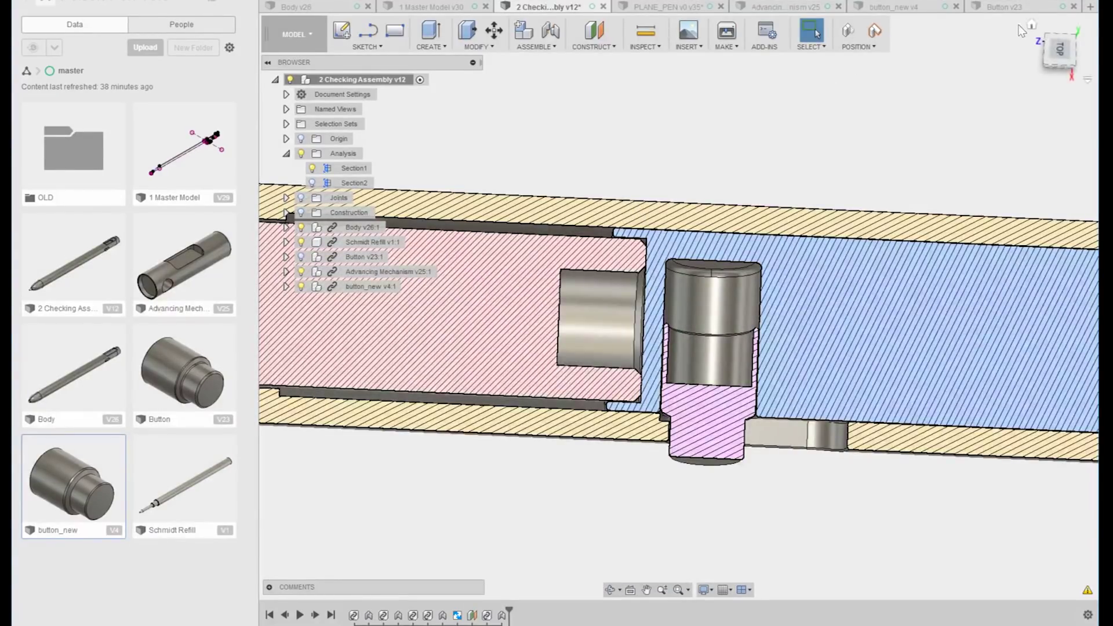
Review the Save As name and location options for the Advancing Mechanism design and dismiss them without saving
{"action": "left_click", "coordinate": [784, 8]}
{"action": "left_click", "coordinate": [302, 1]}
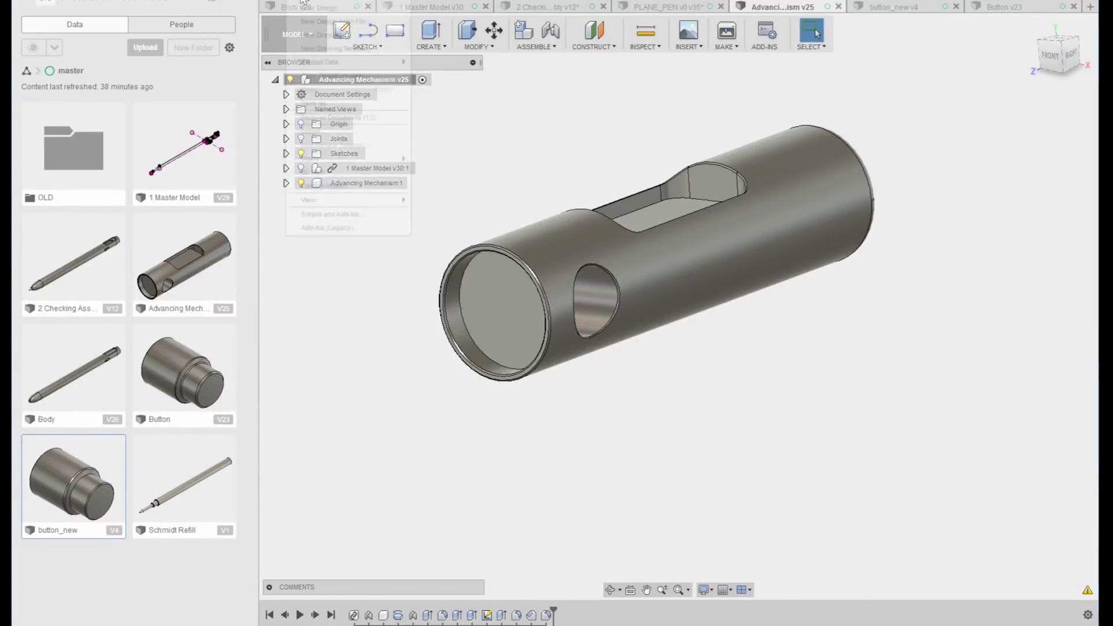
{"action": "left_click", "coordinate": [322, 116]}
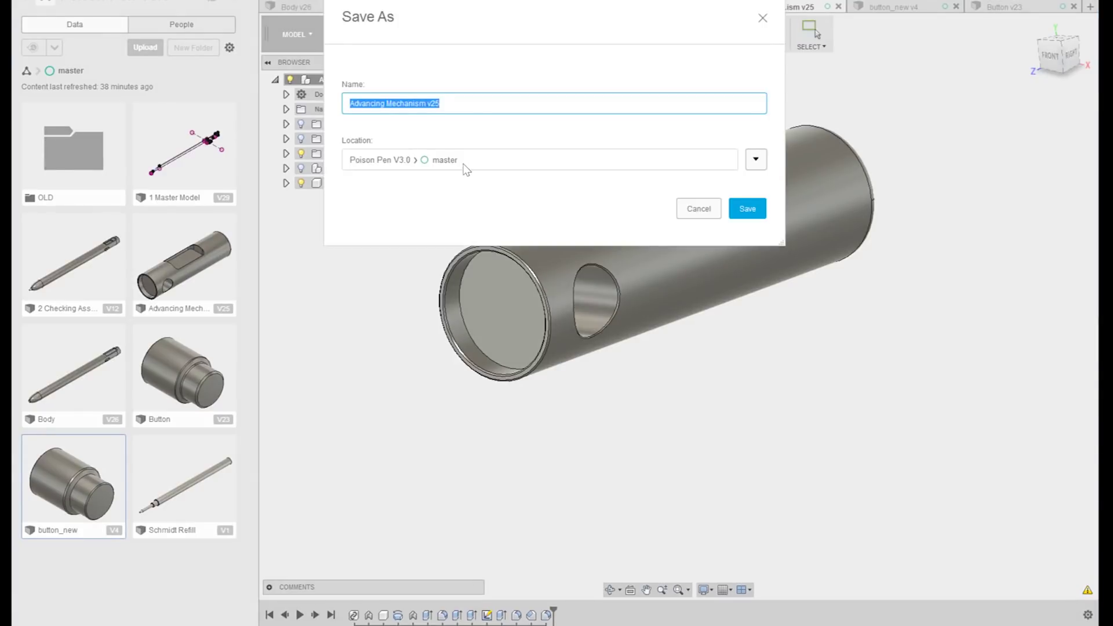
{"action": "left_click", "coordinate": [698, 209]}
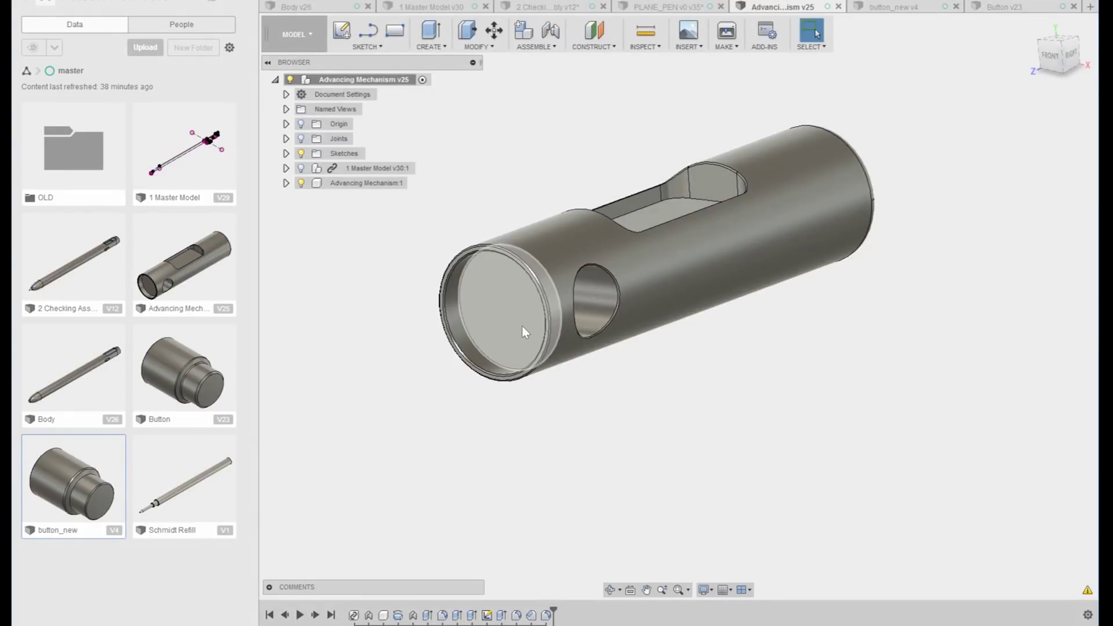
{"action": "scroll", "coordinate": [514, 340], "scroll_direction": "down", "scroll_amount": 1}
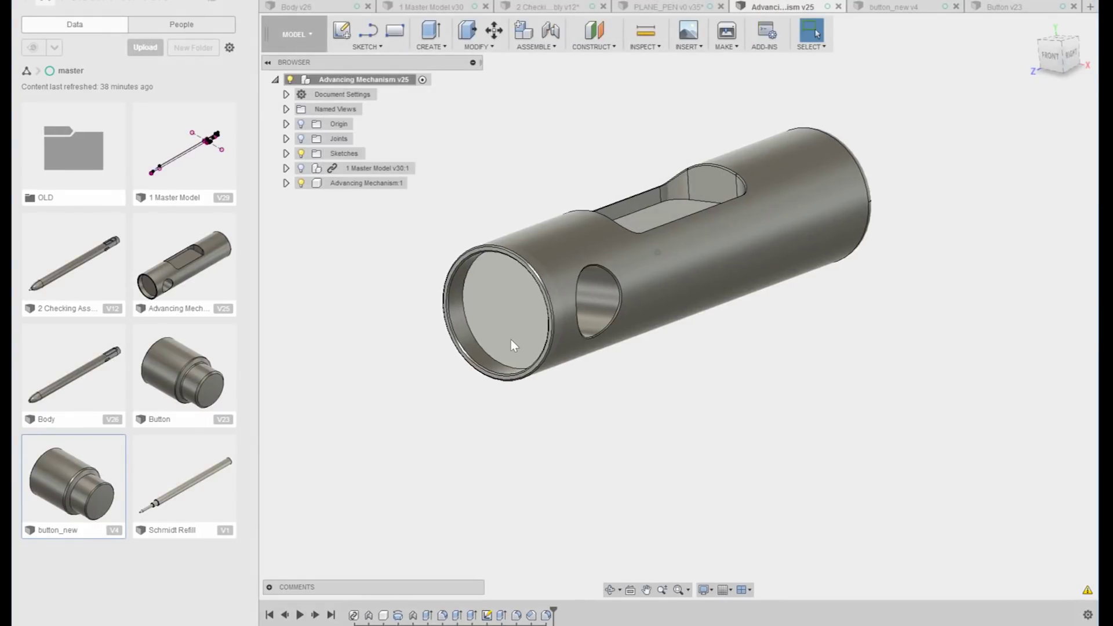
Turn off the section analysis in the 2 Checking Assembly design and hide the data panel
{"action": "left_click", "coordinate": [571, 10]}
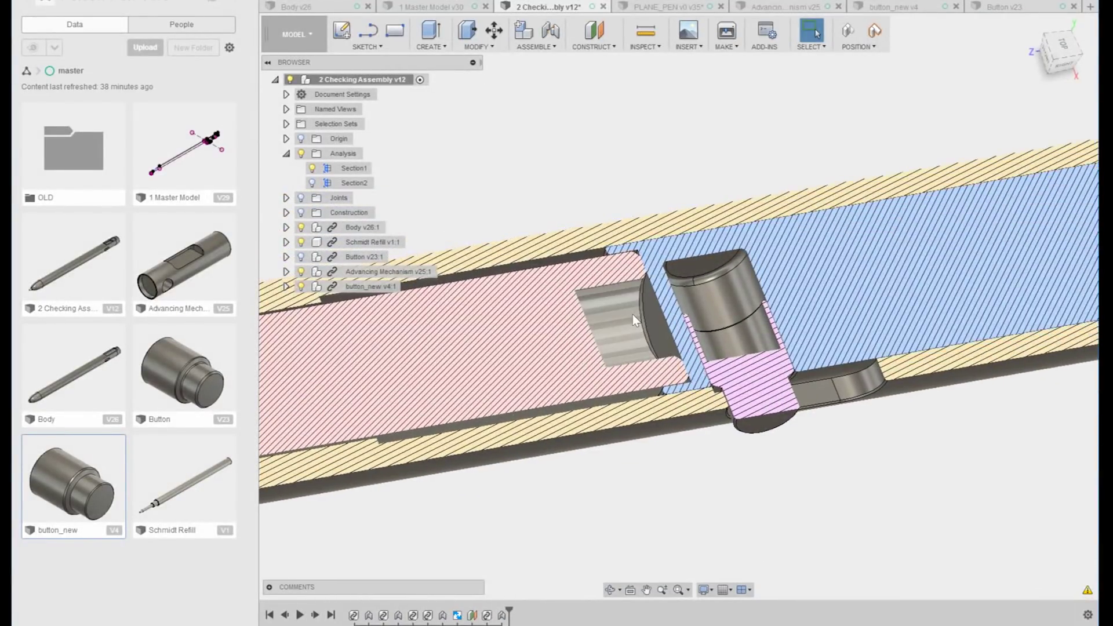
{"action": "scroll", "coordinate": [618, 134], "scroll_direction": "down", "scroll_amount": 5}
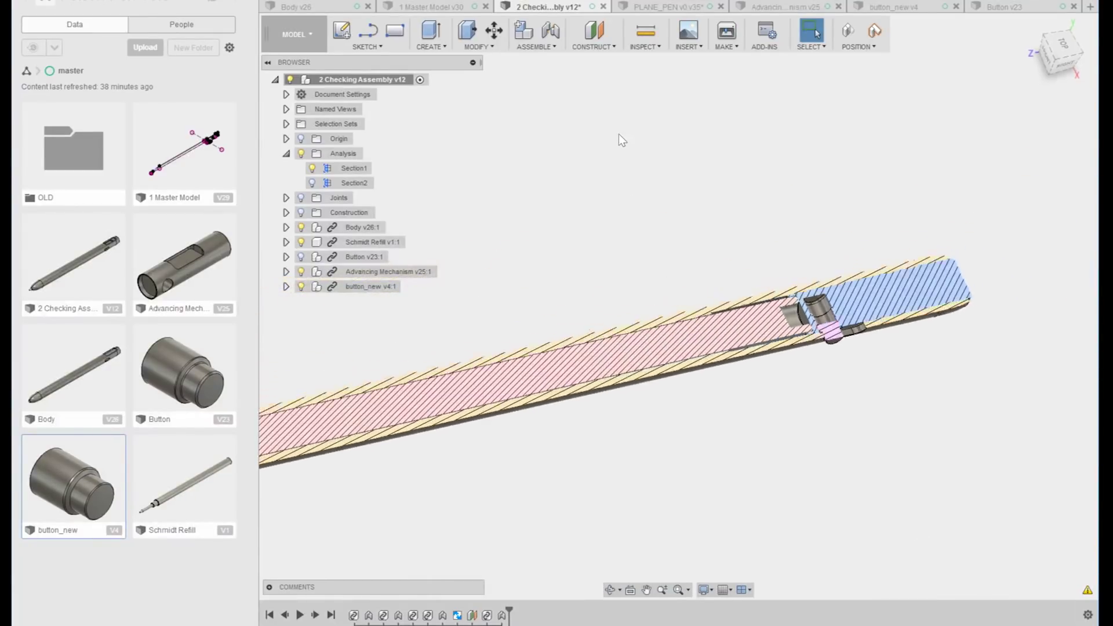
{"action": "left_click", "coordinate": [299, 154]}
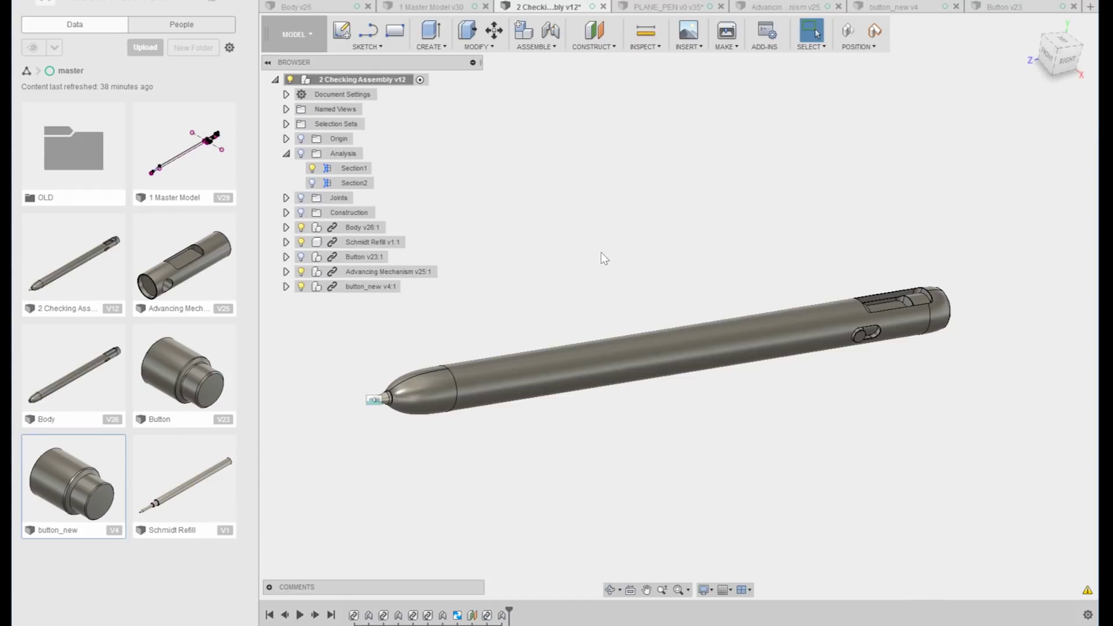
{"action": "left_click", "coordinate": [286, 153]}
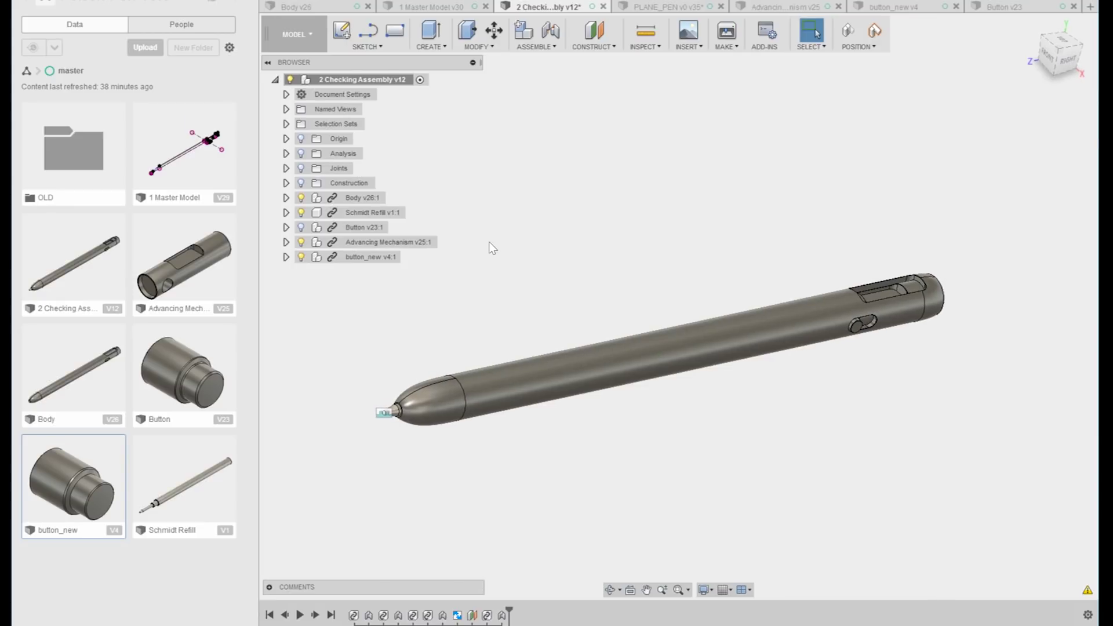
{"action": "left_click", "coordinate": [237, 1]}
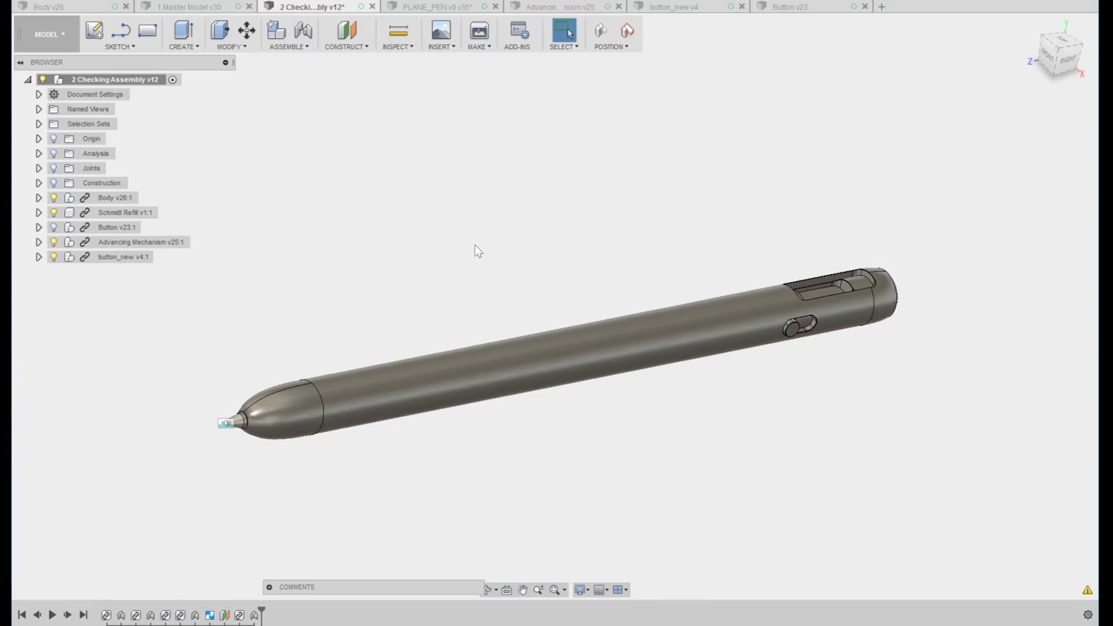